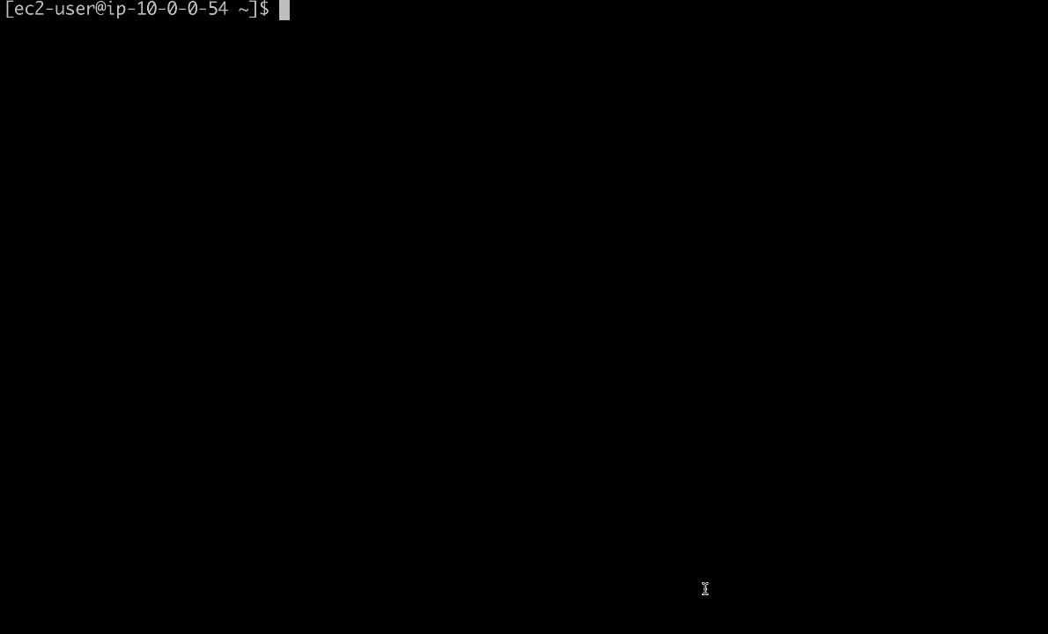
Step: Run rocketpool node sync to confirm Prater with execution and consensus clients fully synced
{"action": "type", "text": "rocke"}
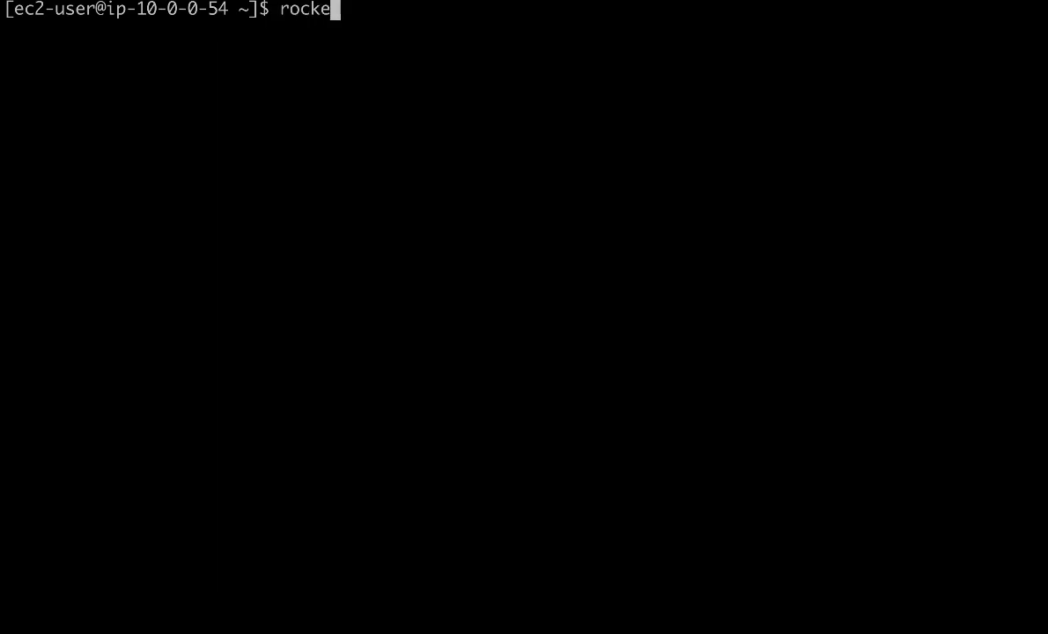
{"action": "type", "text": "tpool n"}
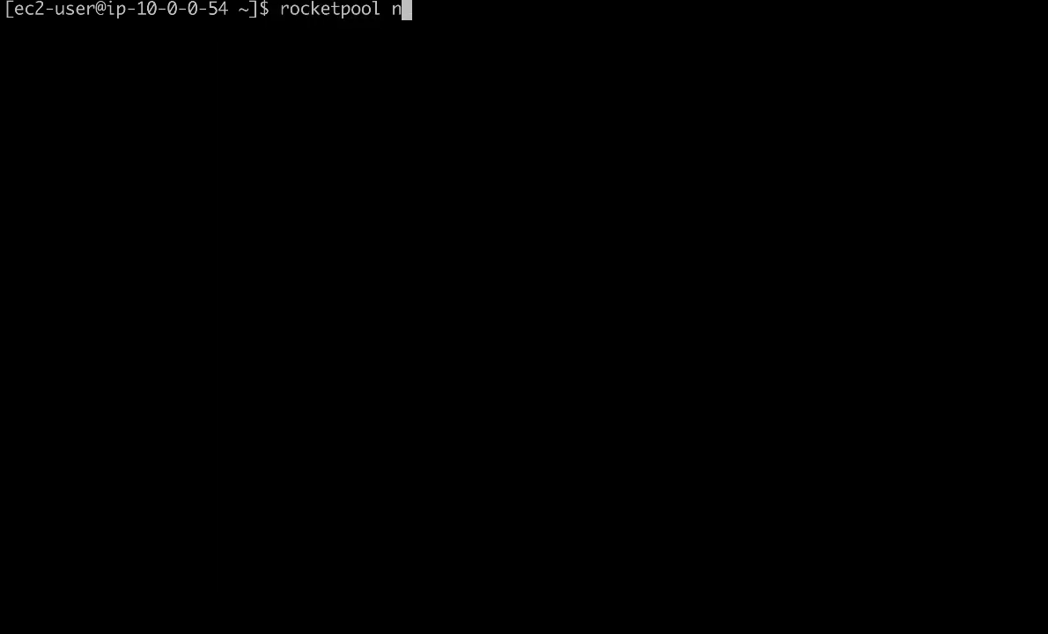
{"action": "type", "text": "ode sync"}
{"action": "key", "text": "Return"}
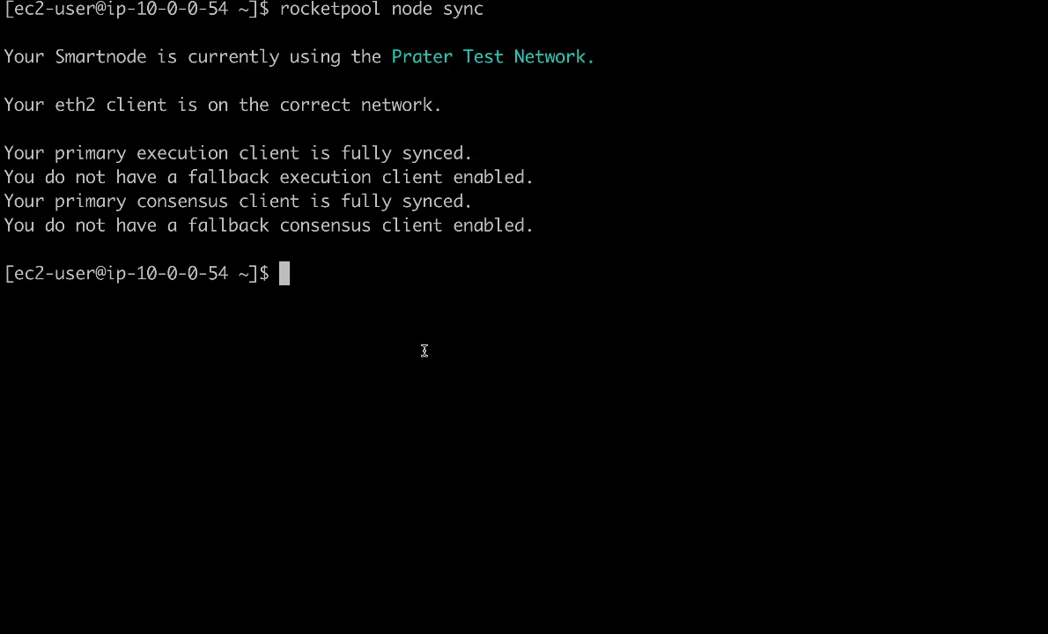
Step: Switch to the 'Practicing with the Test Network' docs and scroll through Configuring the Testnet
{"action": "key", "text": "super+Tab"}
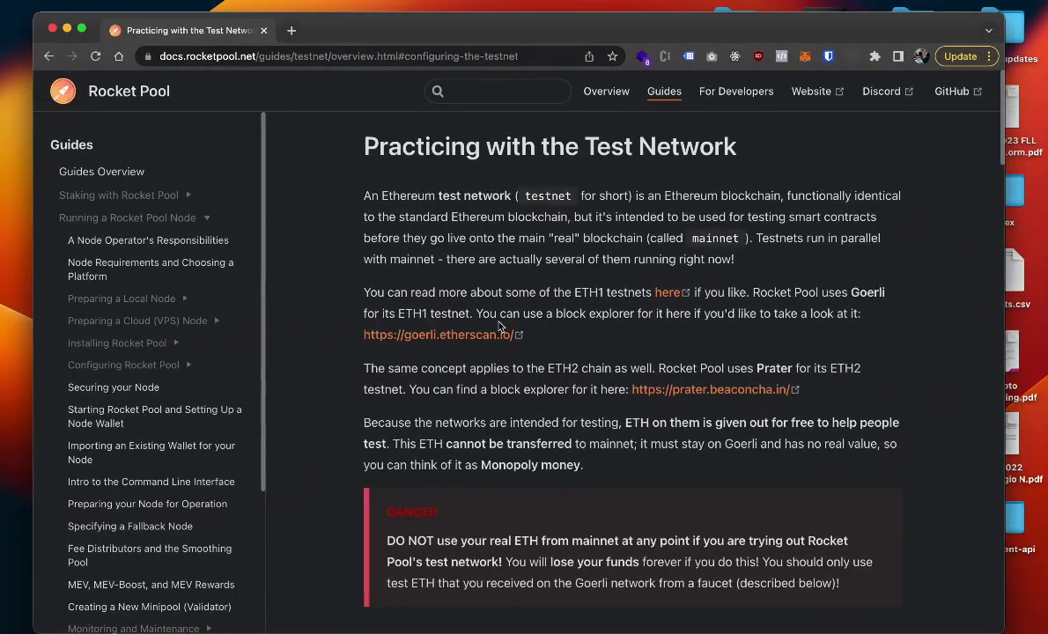
{"action": "scroll", "coordinate": [564, 462], "scroll_direction": "down", "scroll_amount": 10}
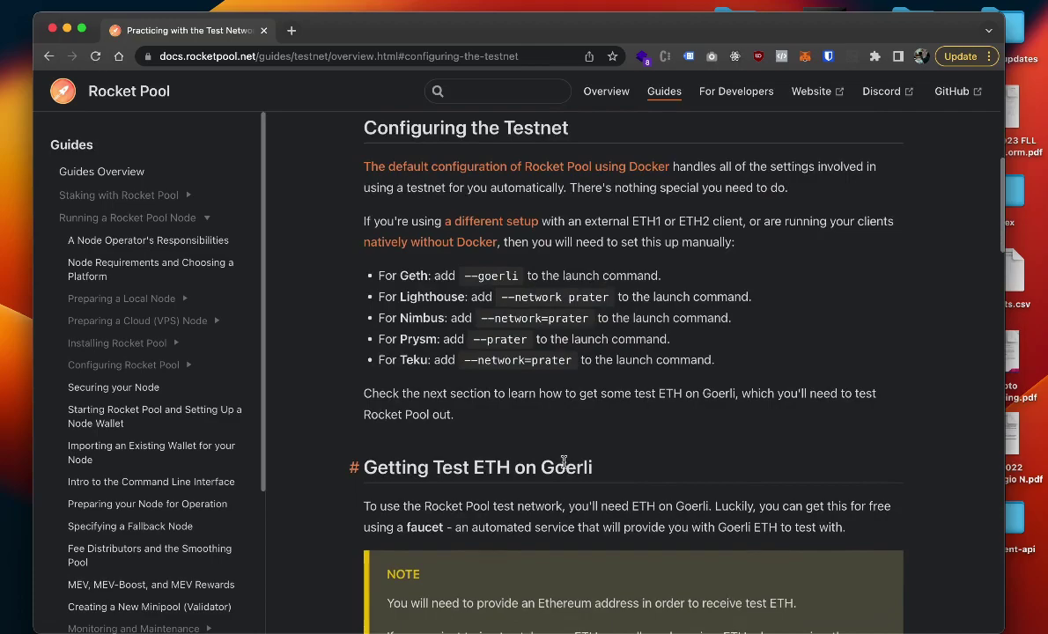
{"action": "scroll", "coordinate": [564, 462], "scroll_direction": "up", "scroll_amount": 10}
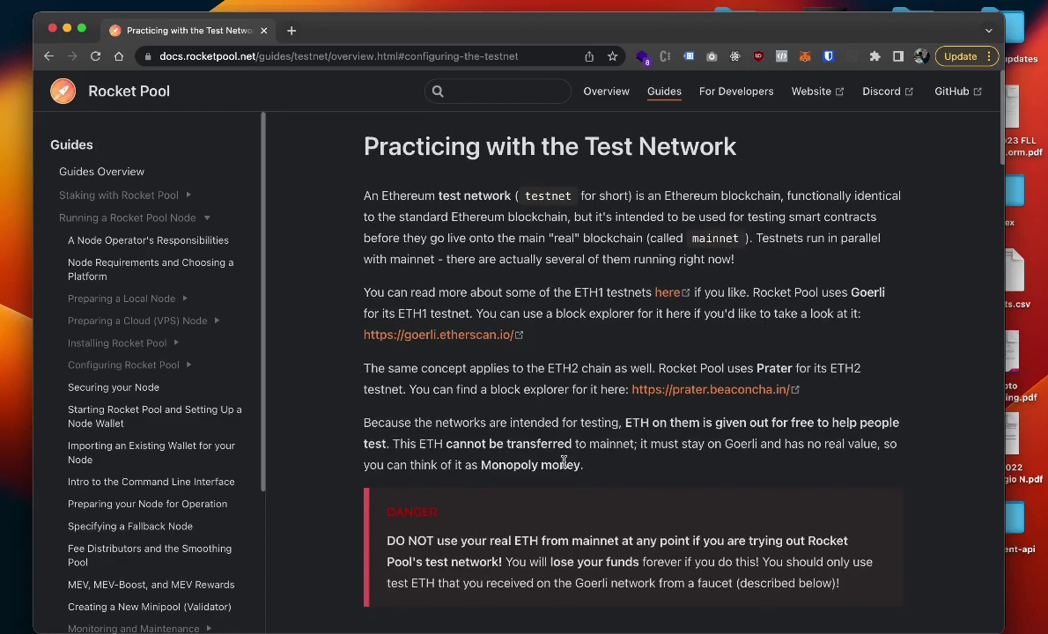
Step: Back in the terminal, list containers with docker ps (up 47 hours), then clear the screen
{"action": "key", "text": "ctrl+Right"}
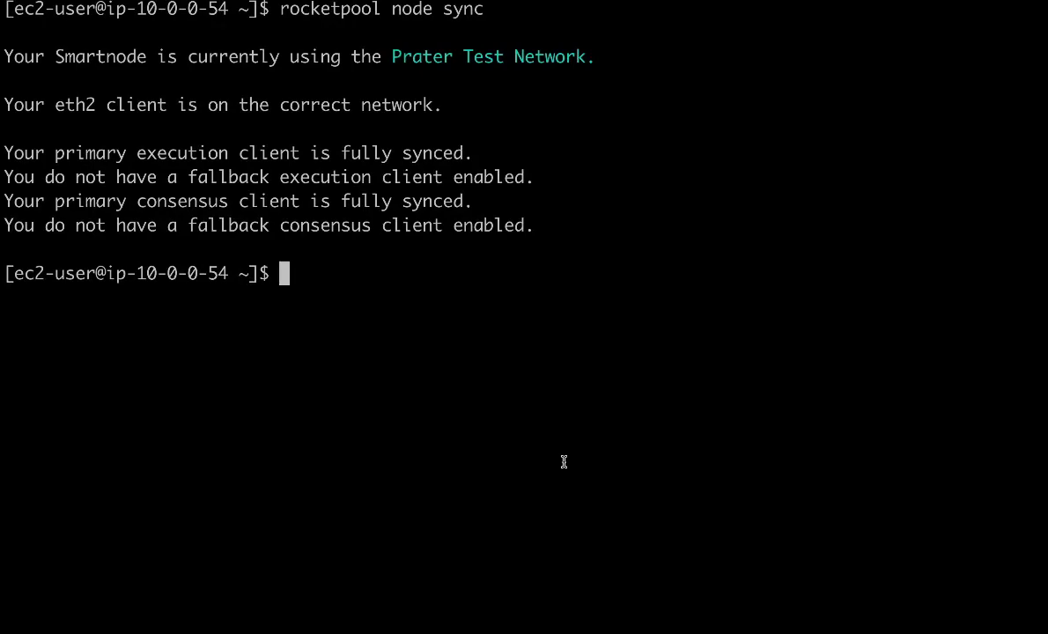
{"action": "type", "text": "docker ps"}
{"action": "key", "text": "Return"}
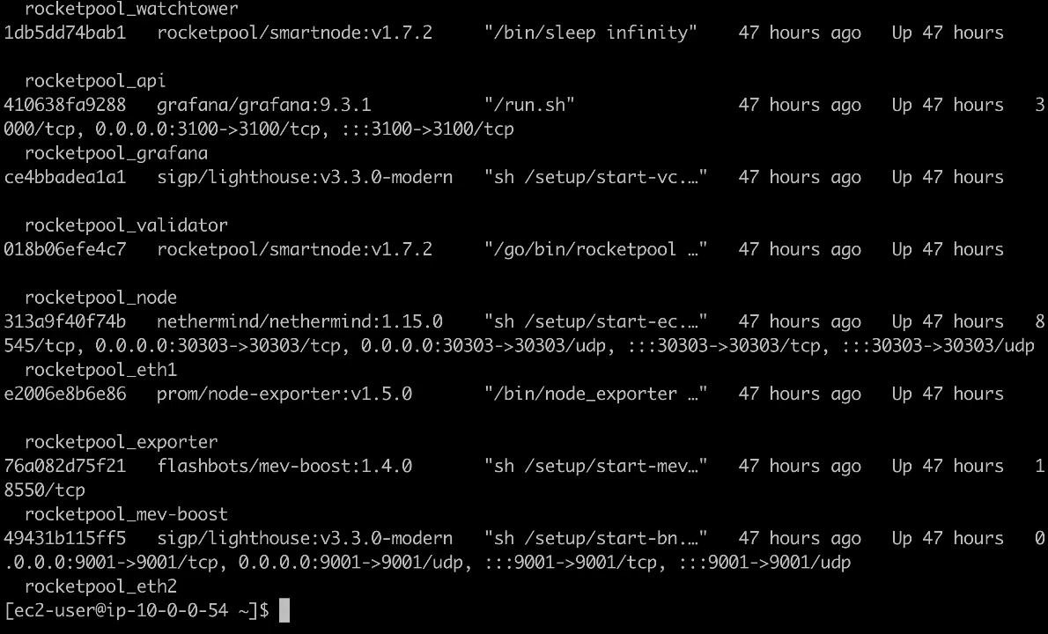
{"action": "type", "text": "clear"}
{"action": "key", "text": "Return"}
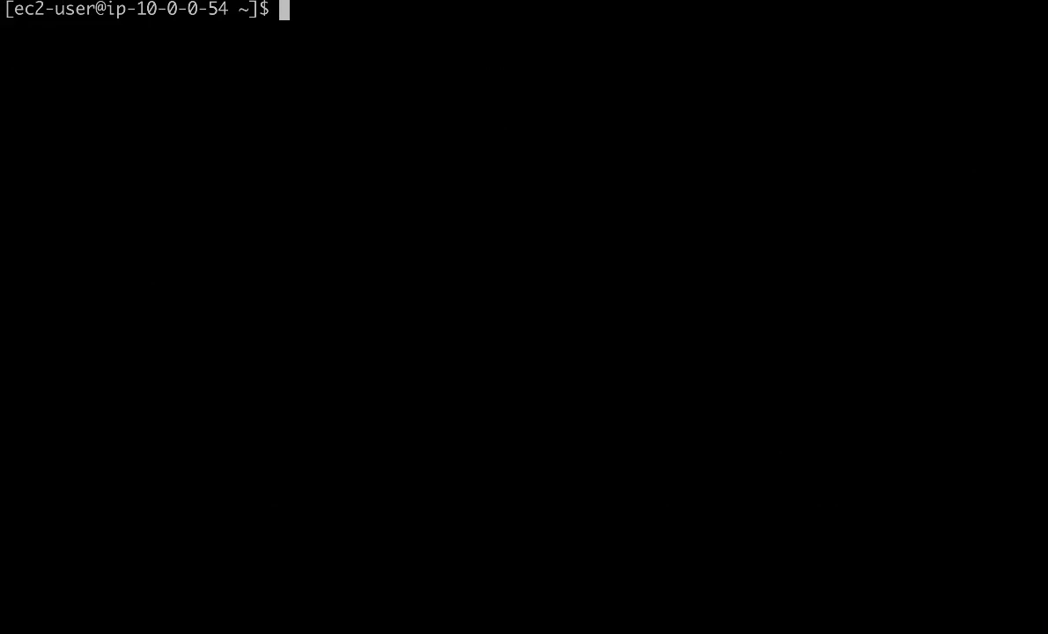
Step: Run rocketpool wallet init with a password and a 24-word mnemonic, re-entering the words
{"action": "type", "text": "rocketpool"}
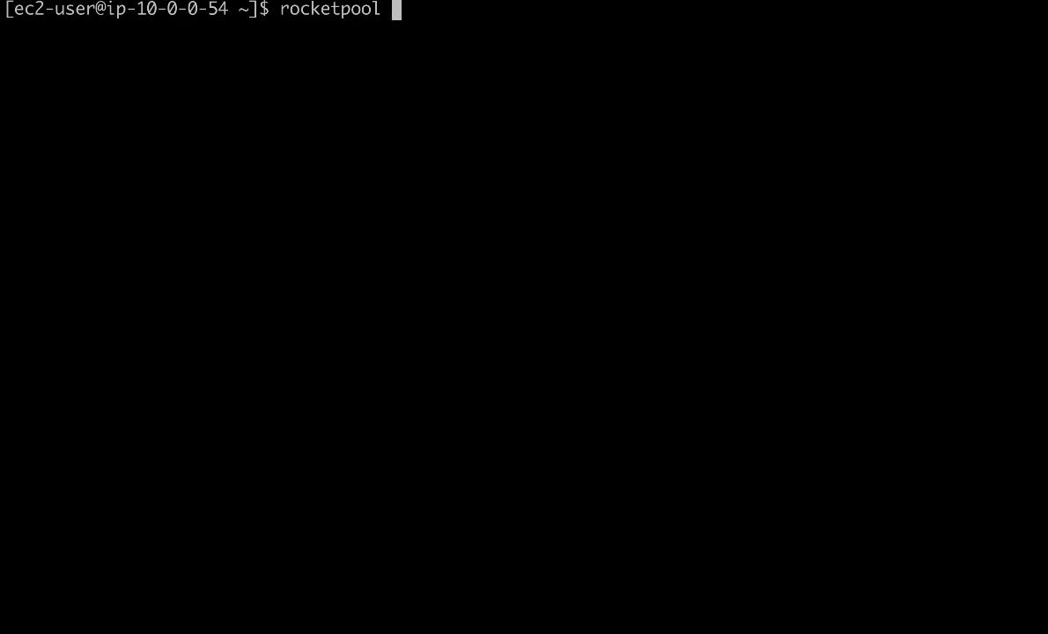
{"action": "type", "text": " wallet init"}
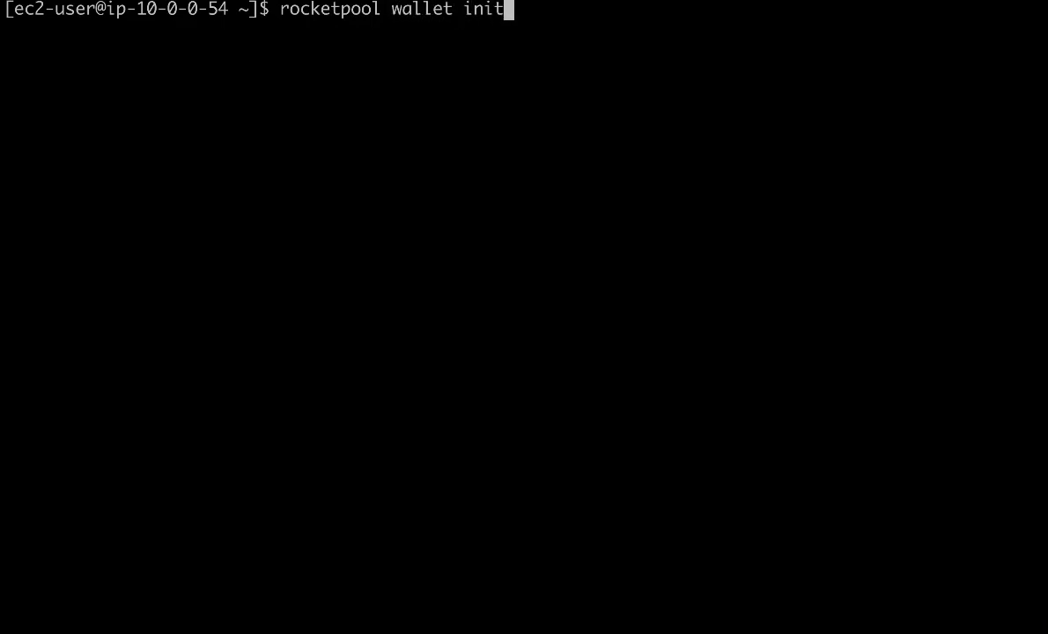
{"action": "key", "text": "Return"}
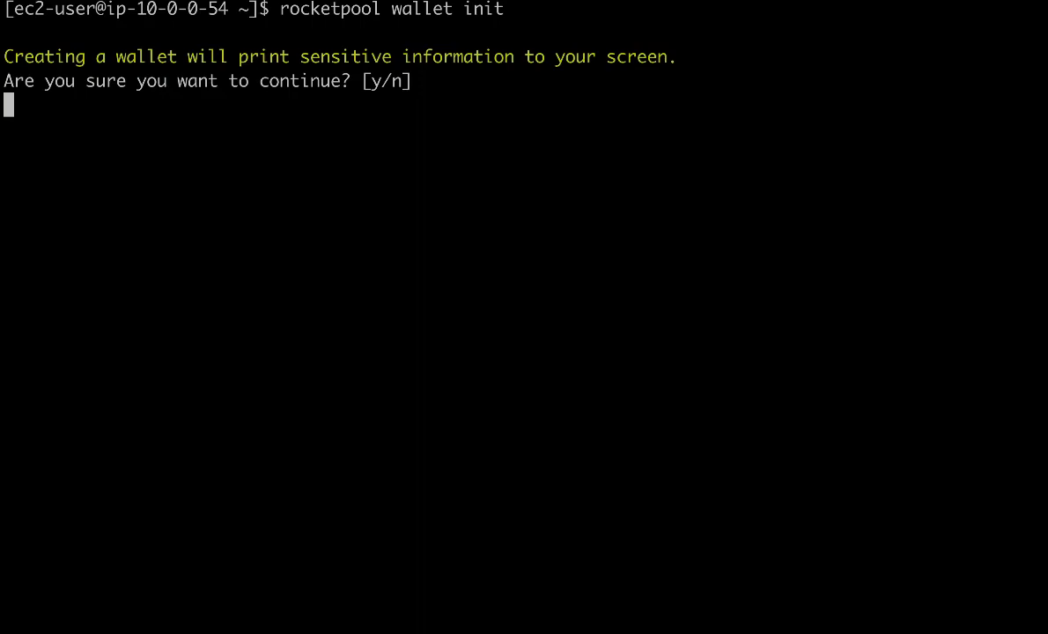
{"action": "type", "text": "y"}
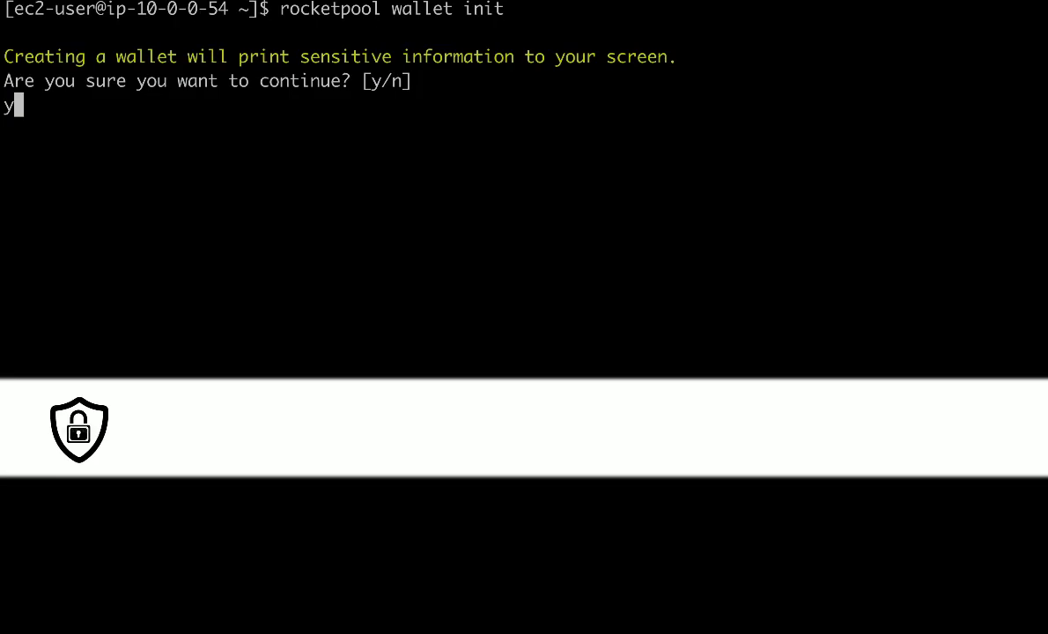
{"action": "key", "text": "Return"}
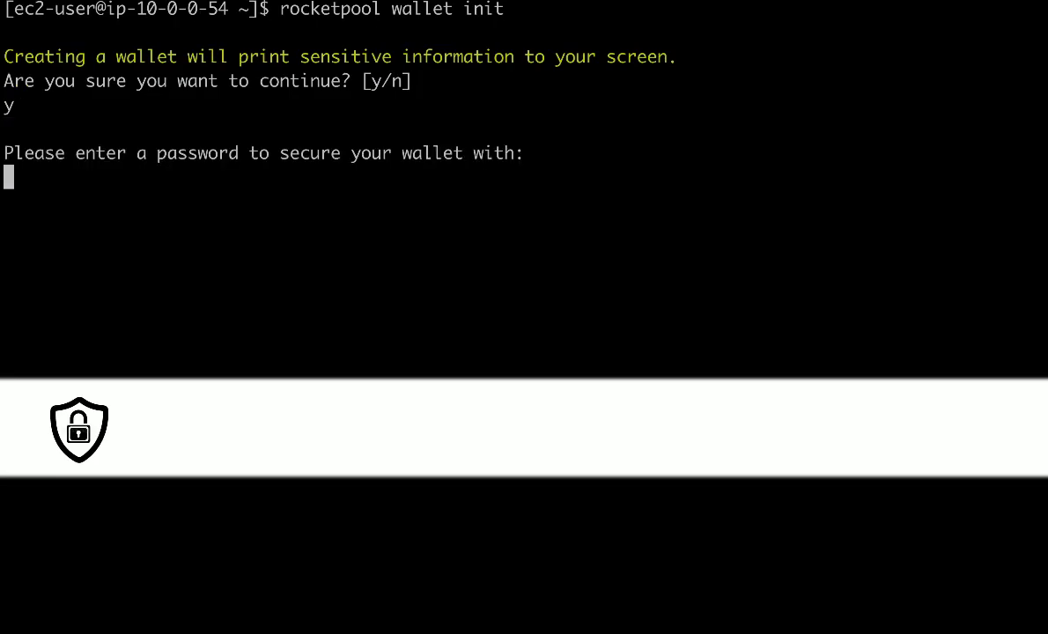
{"action": "key", "text": "Return"}
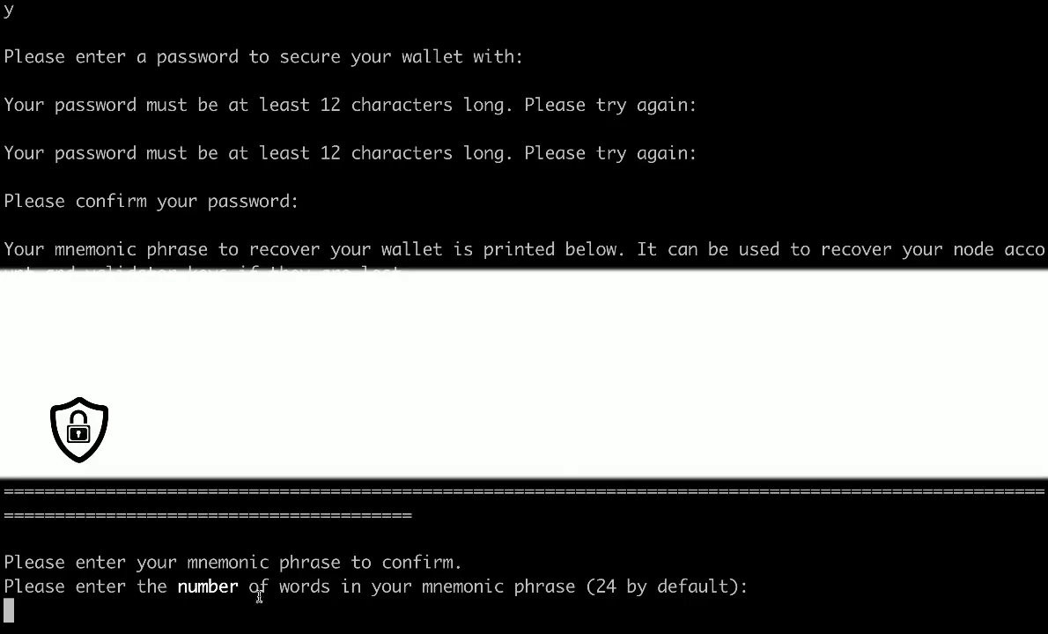
{"action": "type", "text": "24"}
{"action": "key", "text": "Return"}
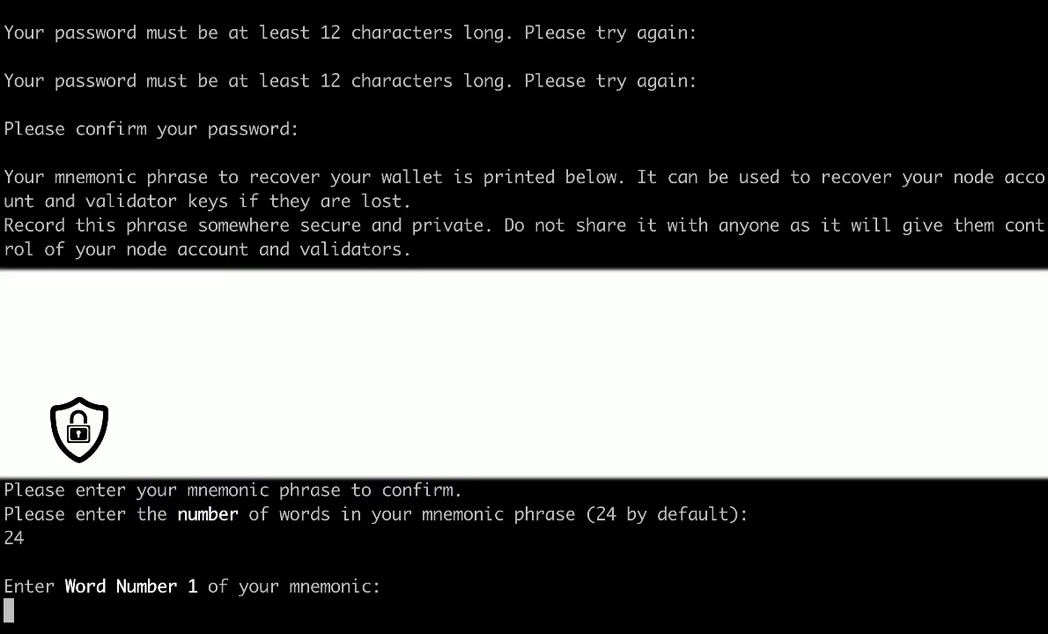
{"action": "key", "text": "Return"}
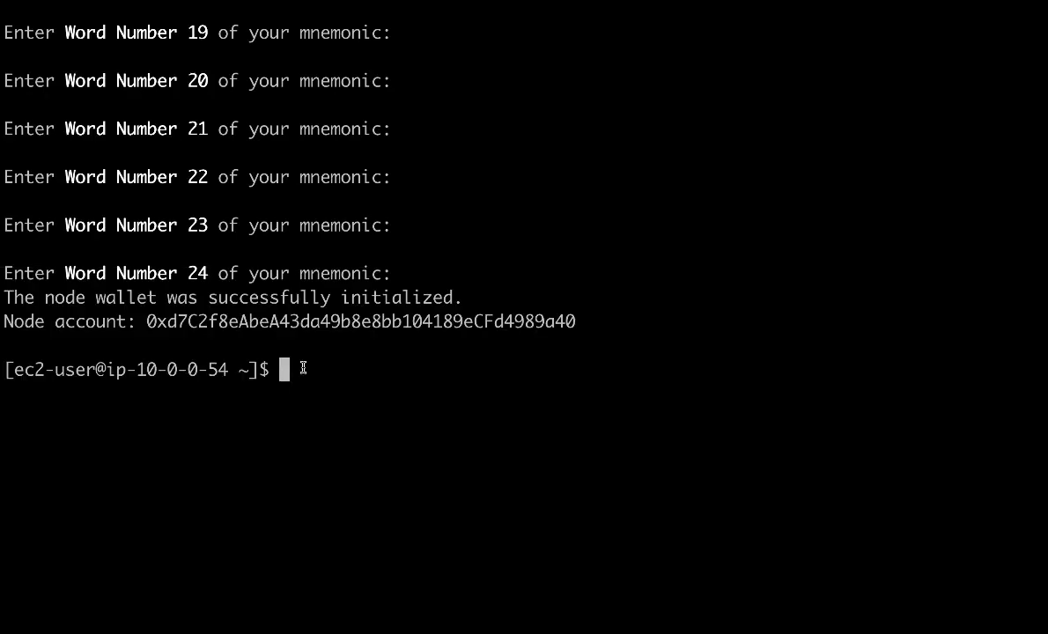
Step: Copy the node account address into the Testnet note and return to the Rocket Pool docs
{"action": "double_click", "coordinate": [276, 320]}
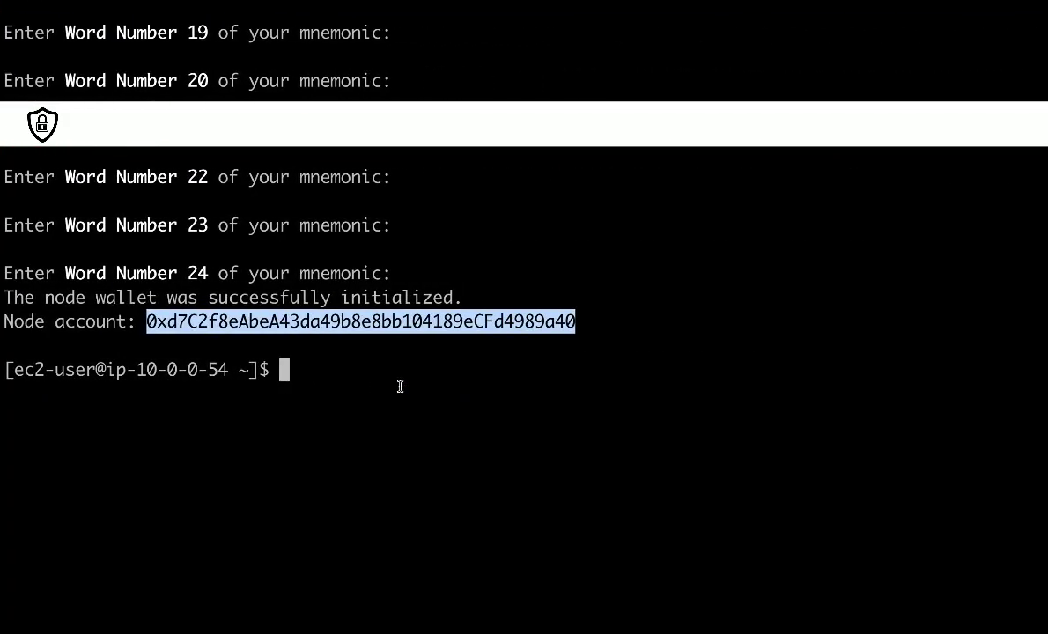
{"action": "left_click", "coordinate": [439, 417]}
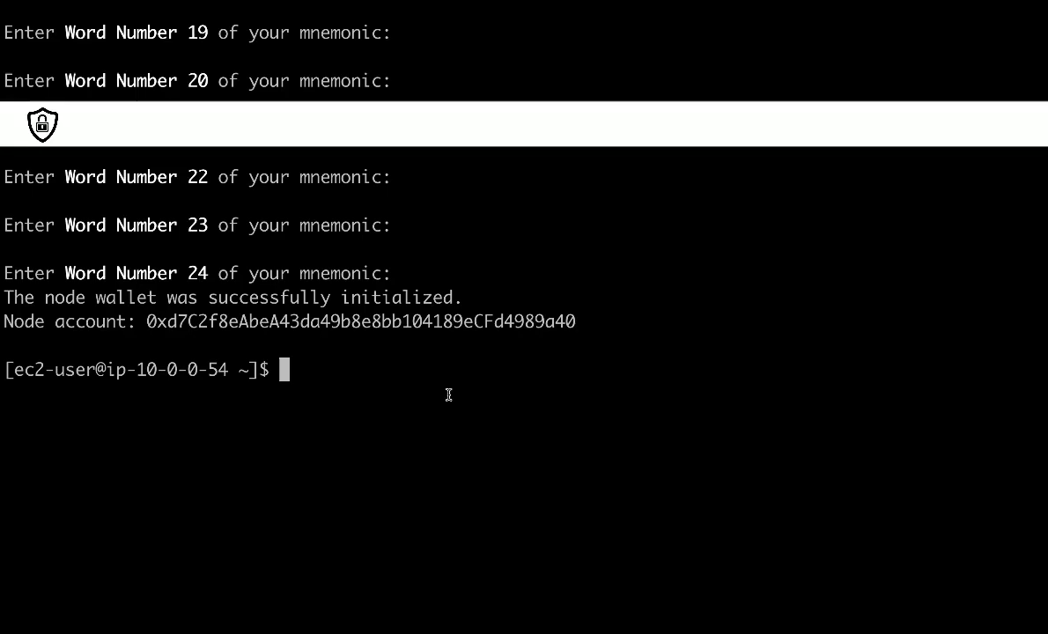
{"action": "key", "text": "ctrl+Left"}
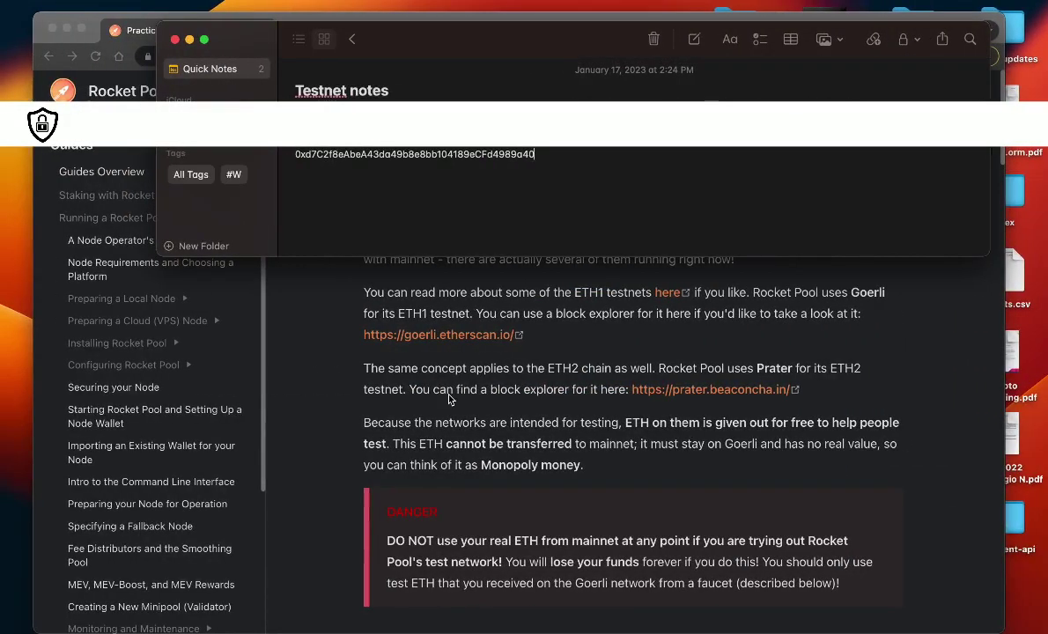
{"action": "key", "text": "ctrl+Right"}
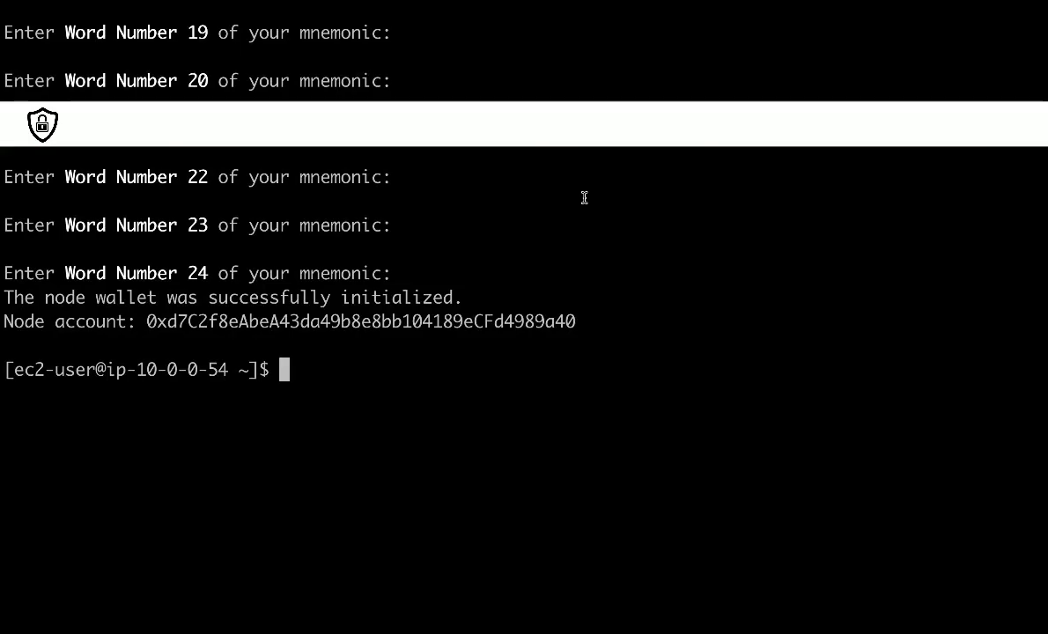
{"action": "key", "text": "ctrl+Left"}
Step: Scroll to Getting Test ETH on Goerli and select '<your goerli address>' in the !goerliEth command
{"action": "left_click", "coordinate": [518, 404]}
{"action": "scroll", "coordinate": [518, 403], "scroll_direction": "down", "scroll_amount": 5}
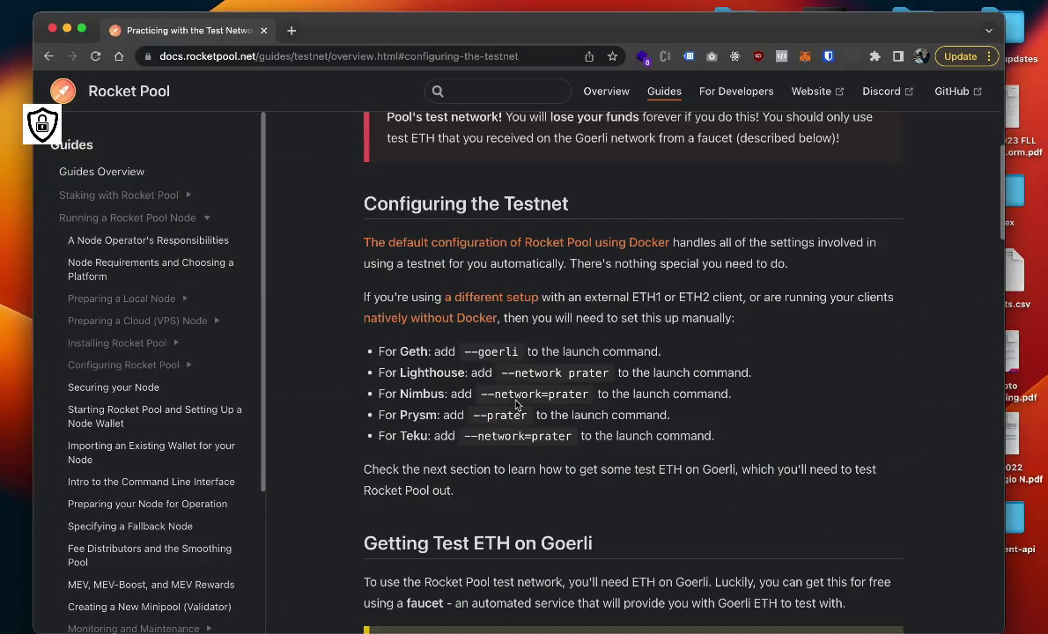
{"action": "scroll", "coordinate": [515, 404], "scroll_direction": "down", "scroll_amount": 4}
{"action": "scroll", "coordinate": [516, 405], "scroll_direction": "up", "scroll_amount": 3}
{"action": "scroll", "coordinate": [515, 404], "scroll_direction": "down", "scroll_amount": 4}
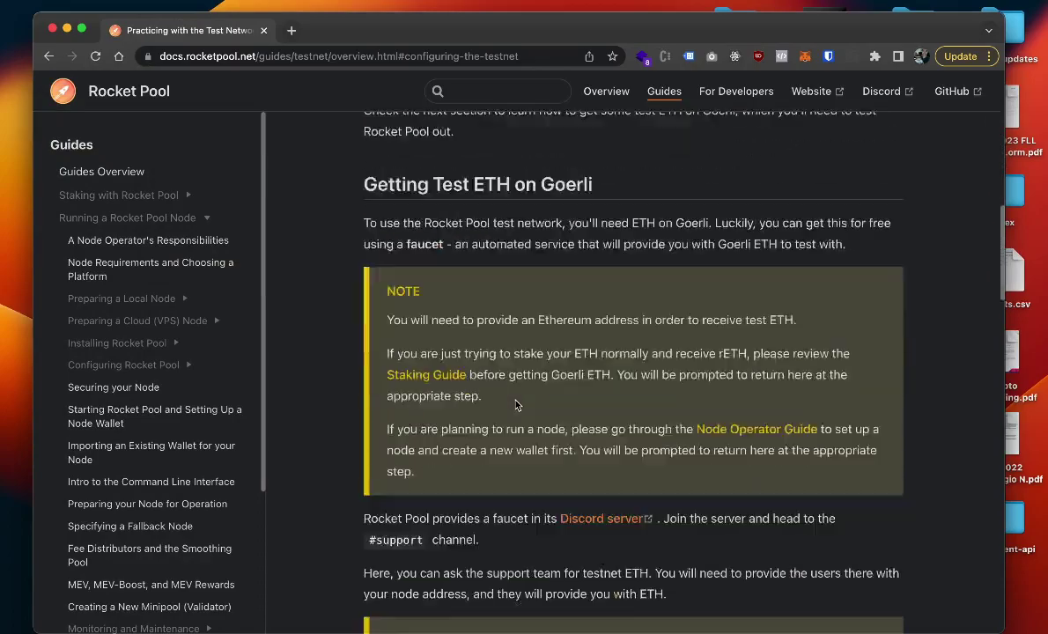
{"action": "scroll", "coordinate": [516, 404], "scroll_direction": "down", "scroll_amount": 10}
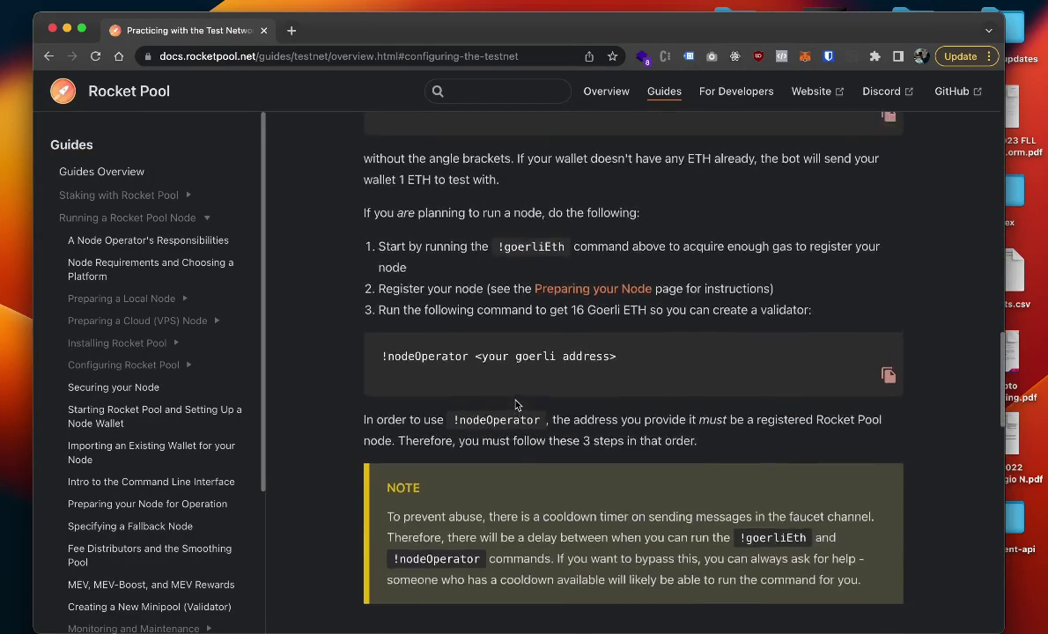
{"action": "scroll", "coordinate": [516, 404], "scroll_direction": "up", "scroll_amount": 3}
{"action": "left_click_drag", "start_coordinate": [599, 339], "coordinate": [385, 338]}
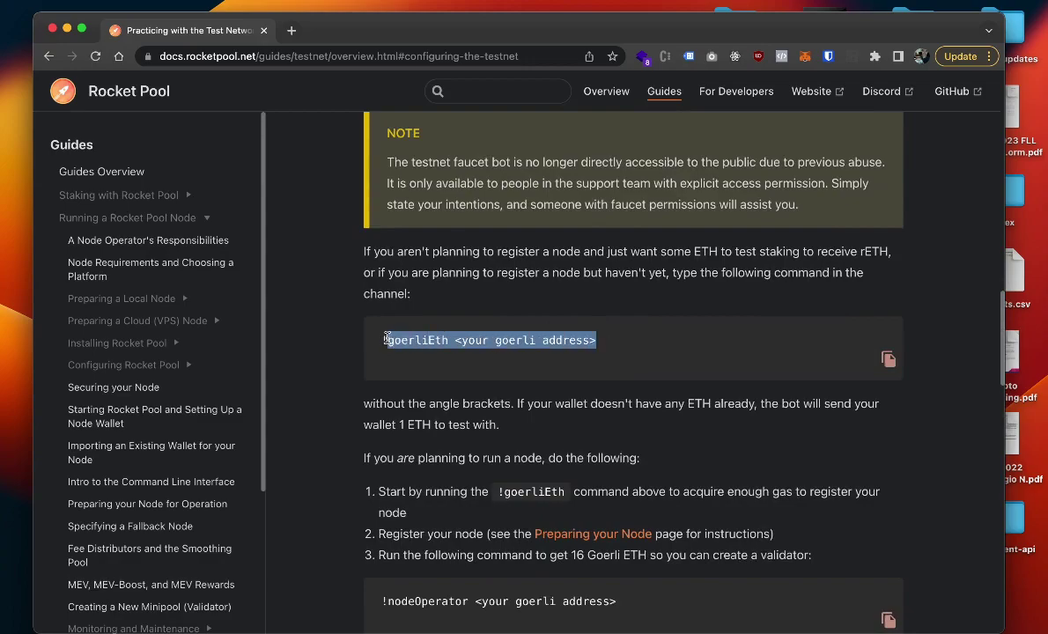
{"action": "left_click_drag", "start_coordinate": [455, 340], "coordinate": [631, 346]}
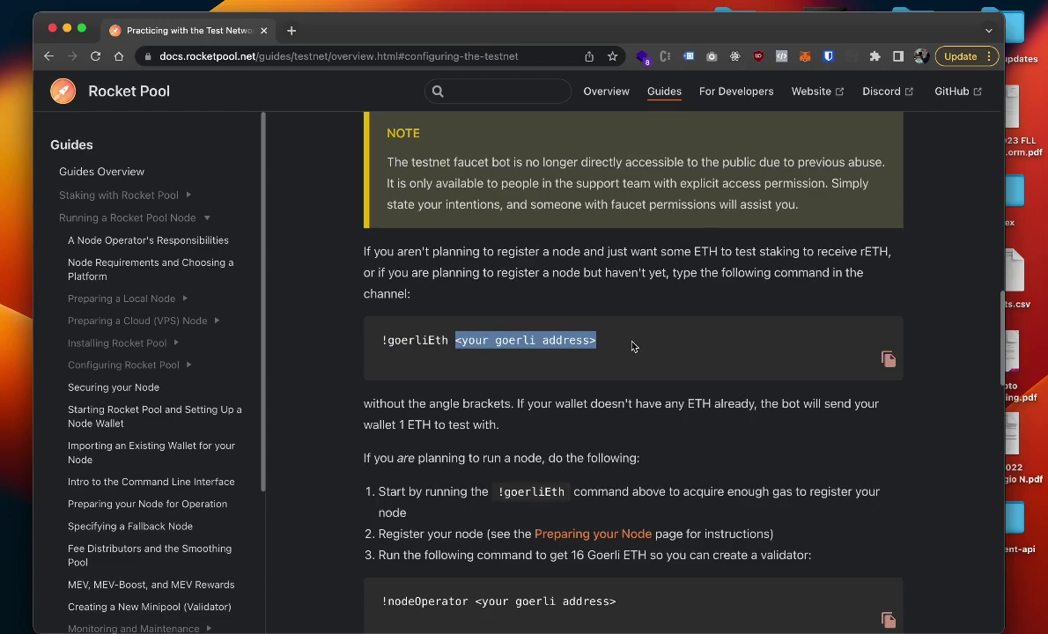
Step: In MetaMask, send 18 GoerliETH to the pasted node account address
{"action": "left_click", "coordinate": [804, 57]}
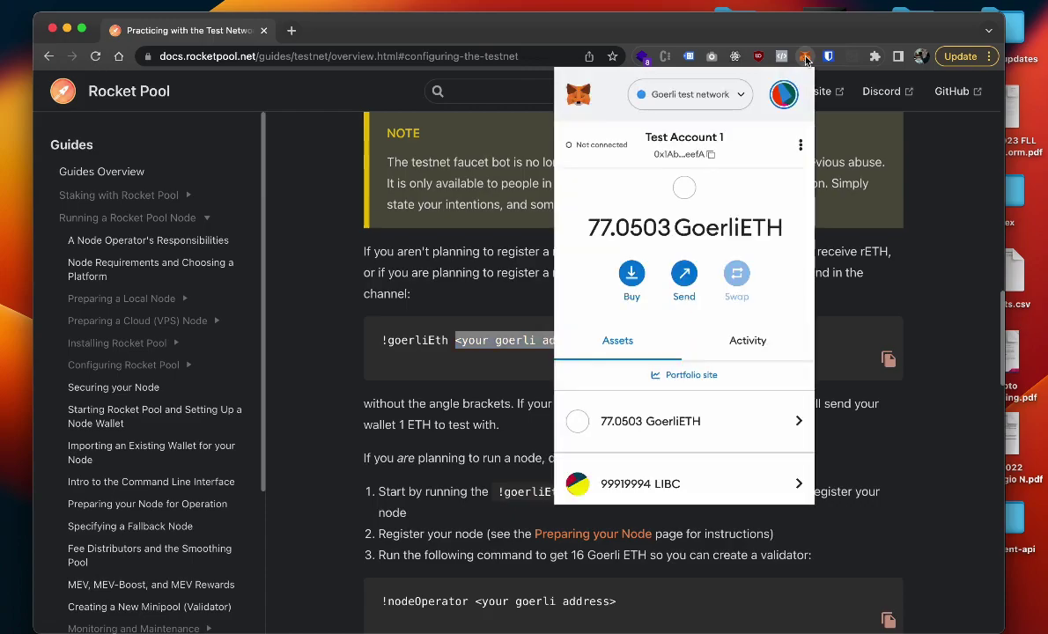
{"action": "left_click", "coordinate": [684, 275]}
{"action": "key", "text": "ctrl+v"}
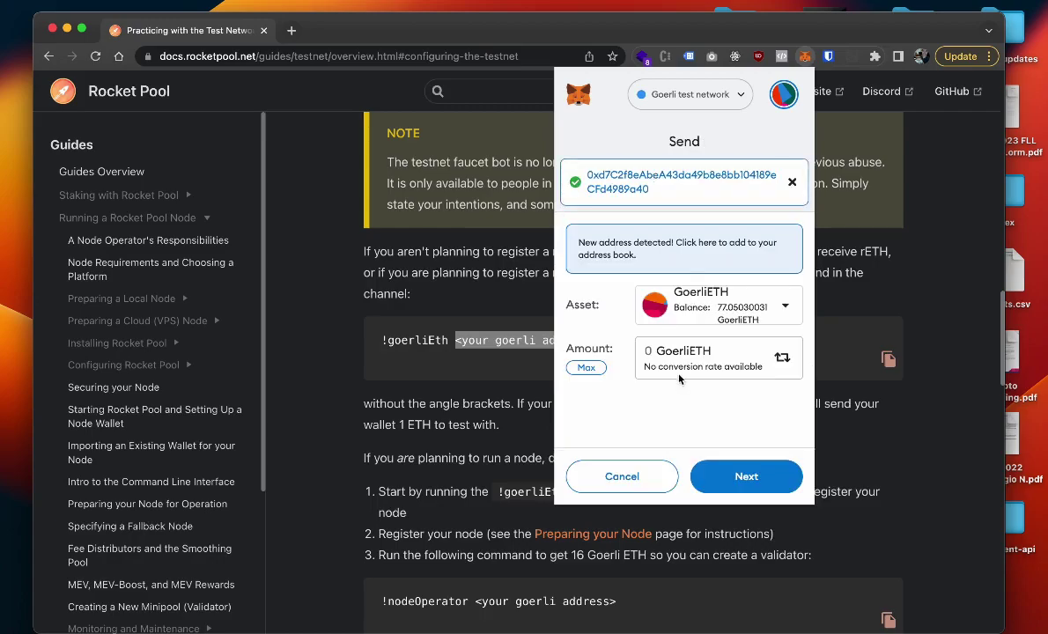
{"action": "left_click", "coordinate": [676, 376]}
{"action": "type", "text": "18"}
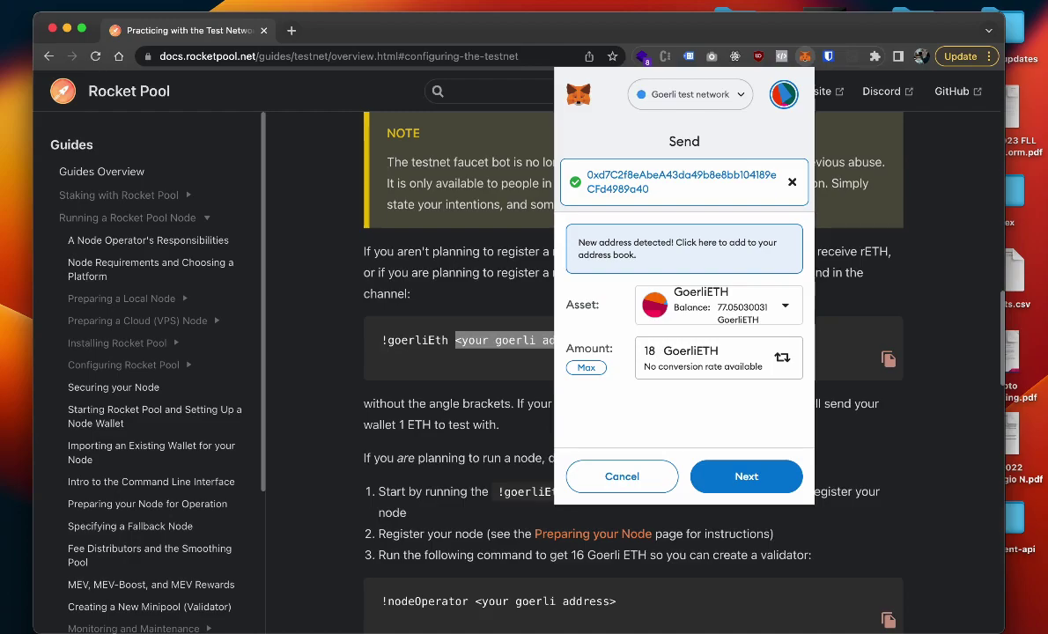
{"action": "left_click", "coordinate": [744, 475]}
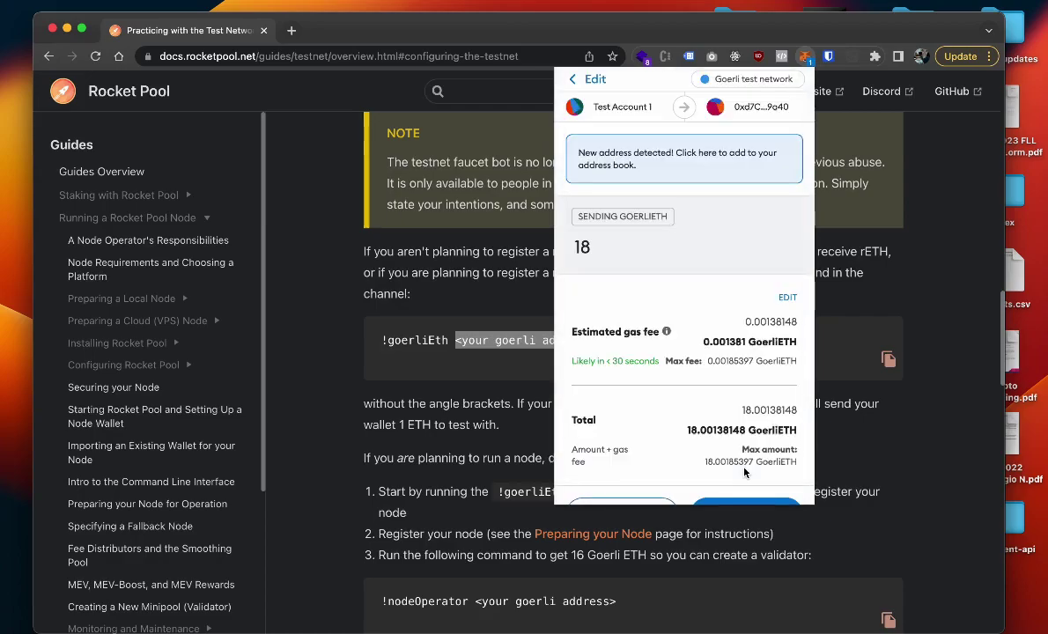
{"action": "scroll", "coordinate": [742, 476], "scroll_direction": "down", "scroll_amount": 2}
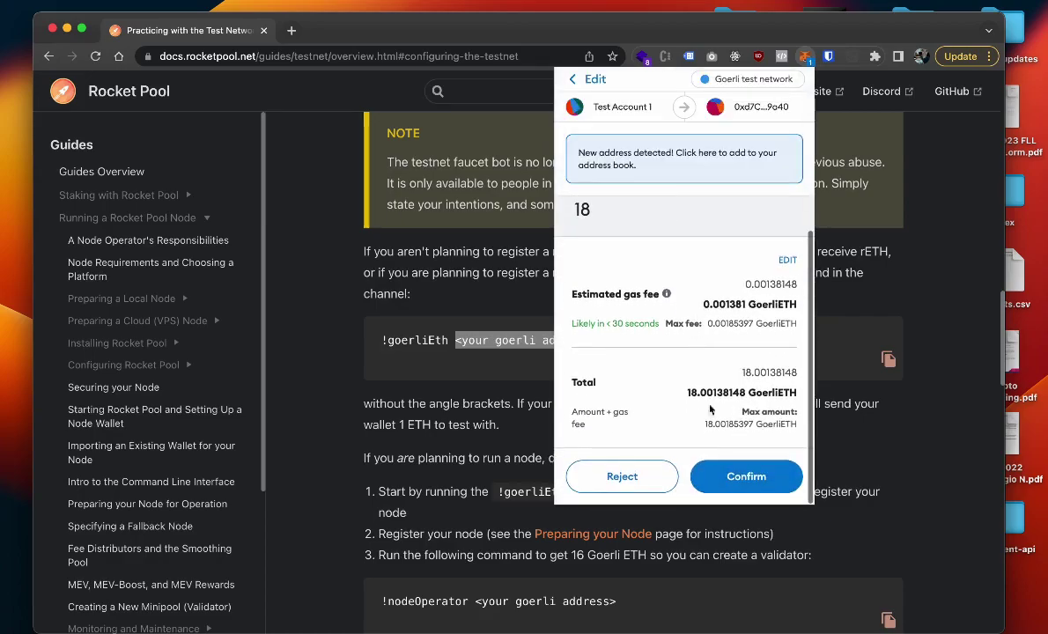
{"action": "left_click", "coordinate": [738, 478]}
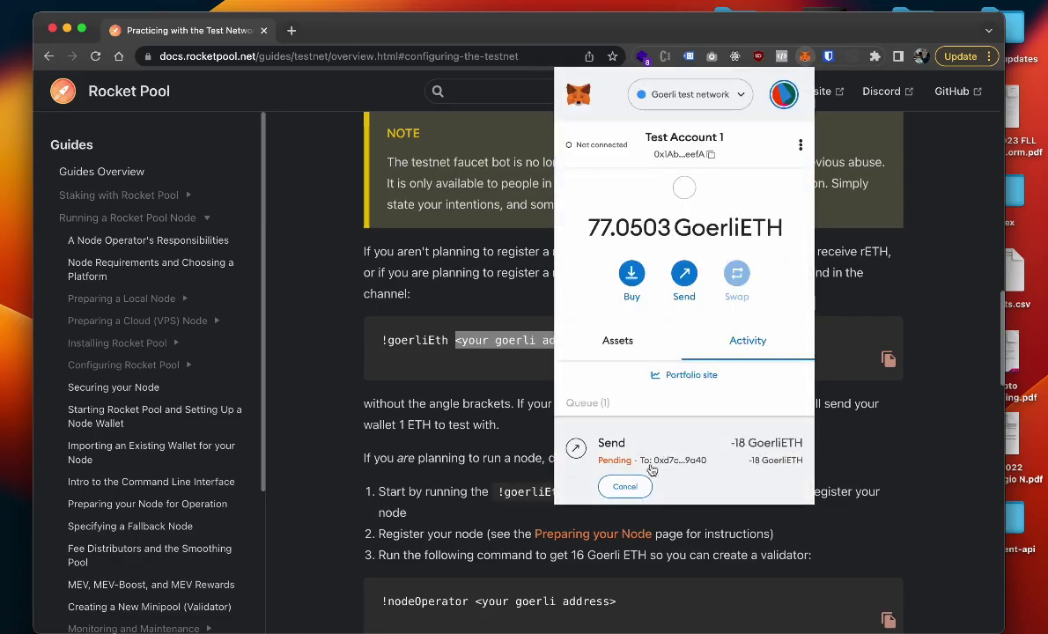
Step: View the confirmed 18 GoerliETH transfer on the Goerli block explorer
{"action": "left_click", "coordinate": [616, 430]}
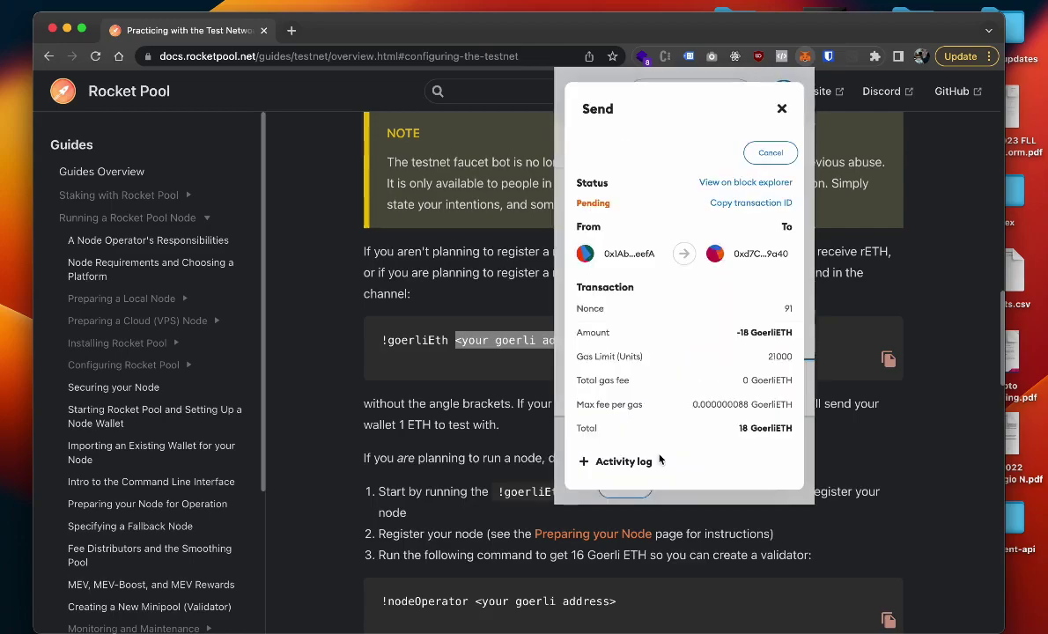
{"action": "left_click", "coordinate": [754, 184]}
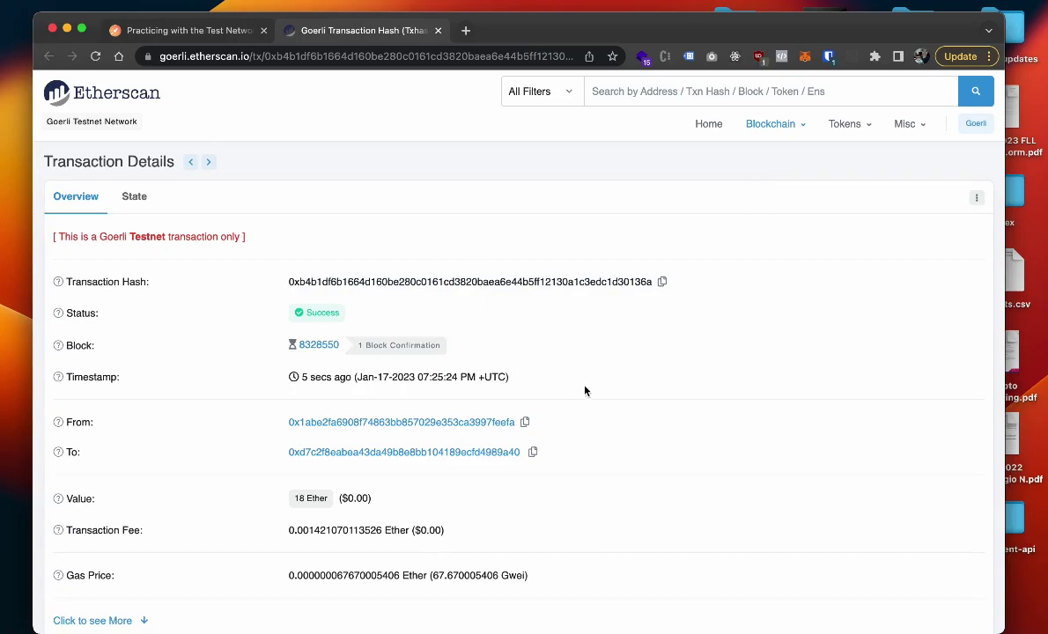
{"action": "key", "text": "ctrl+Right"}
Step: Run rocketpool node status, showing 18 ETH and 0 RPL on Prater, not yet registered
{"action": "type", "text": "rocket"}
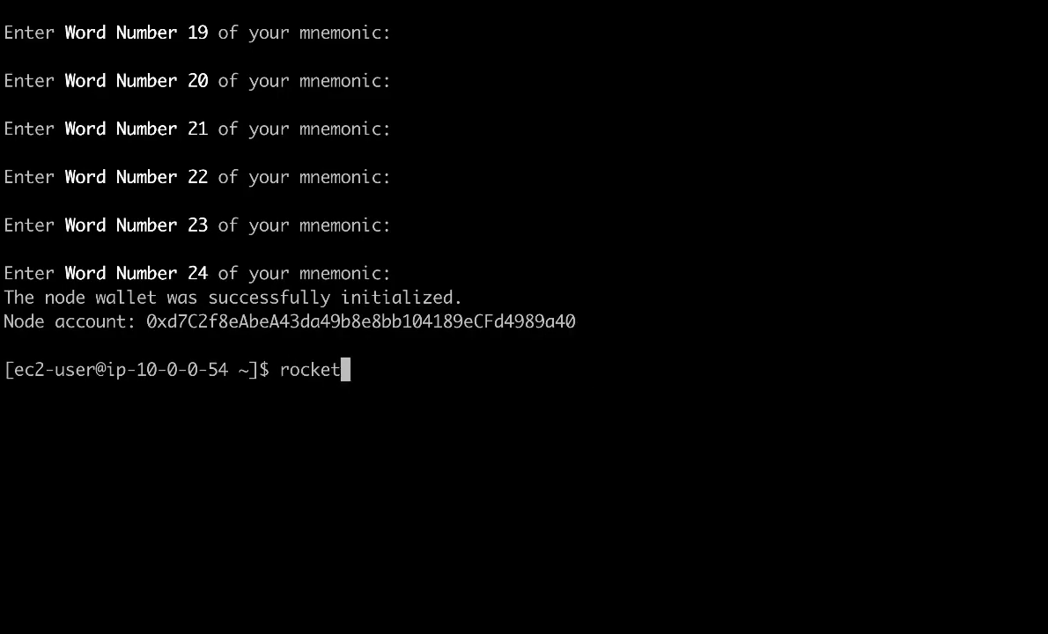
{"action": "type", "text": "pool node s"}
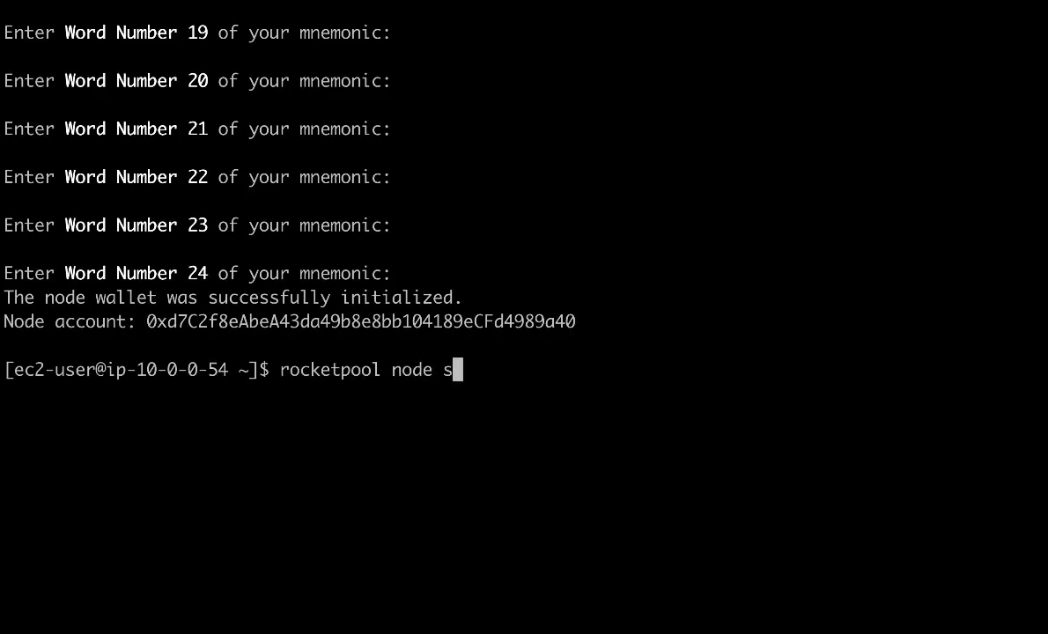
{"action": "type", "text": "std"}
{"action": "key", "text": "BackSpace"}
{"action": "key", "text": "BackSpace"}
{"action": "key", "text": "BackSpace"}
{"action": "type", "text": "tatus"}
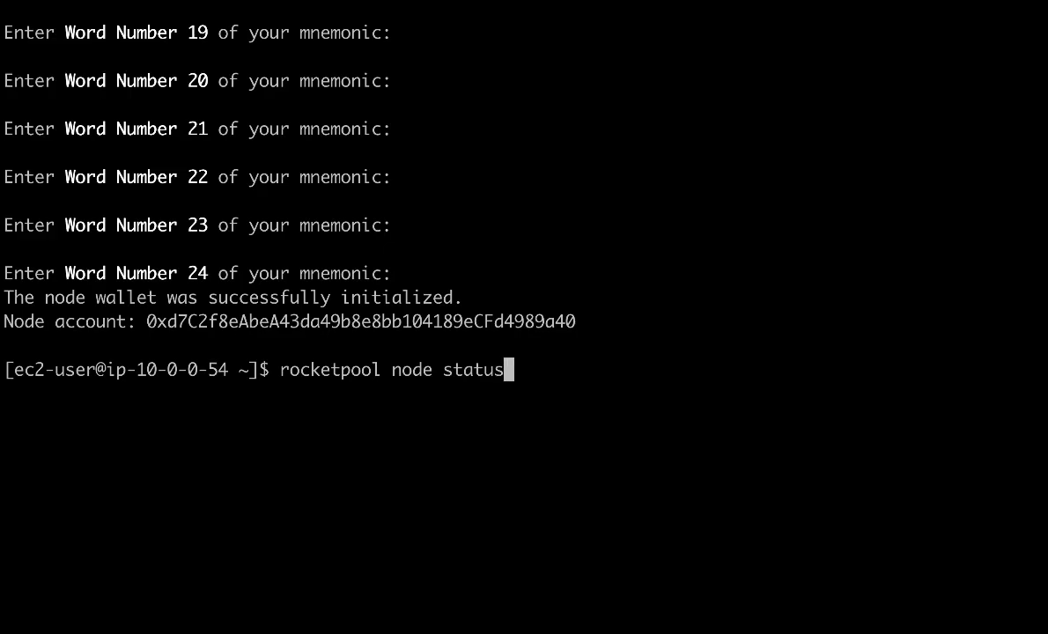
{"action": "key", "text": "Return"}
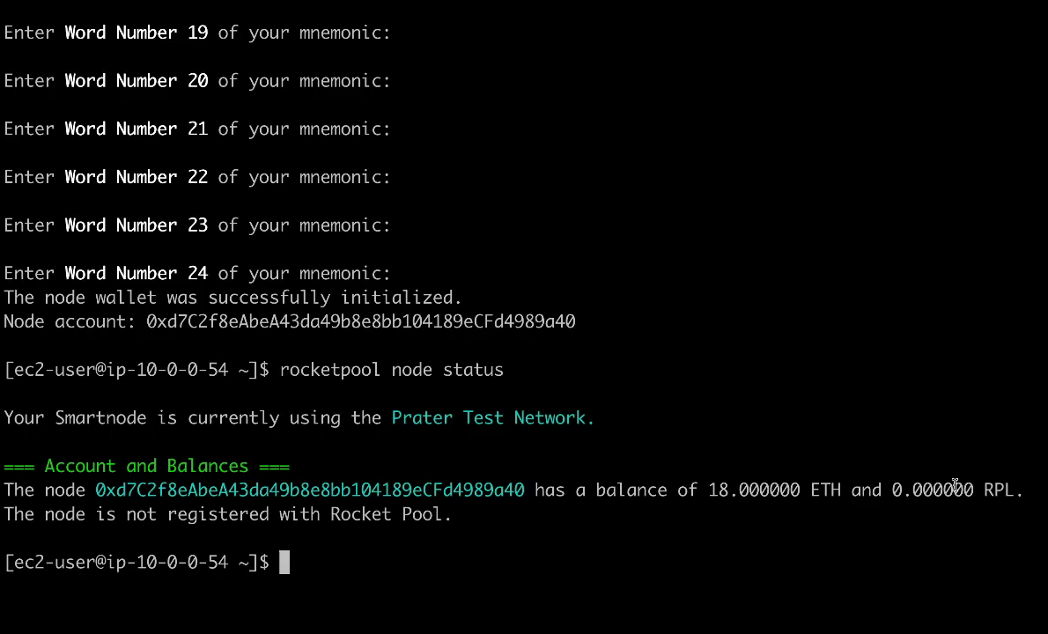
{"action": "type", "text": "rocketpool registe"}
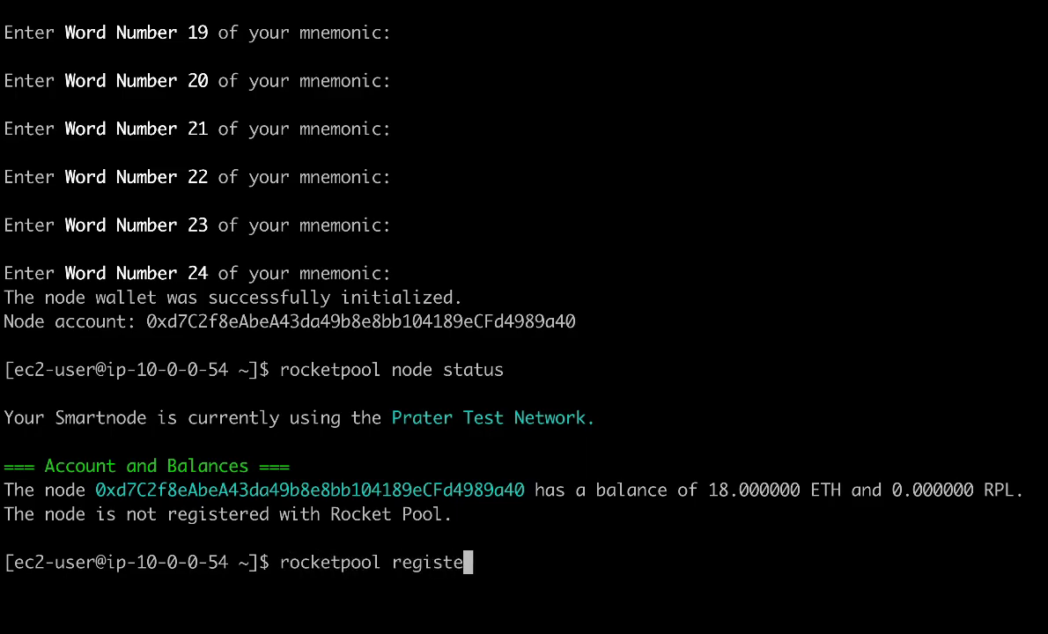
{"action": "type", "text": "r node"}
Step: Correct the typed command to rocketpool node register and run it
{"action": "key", "text": "BackSpace"}
{"action": "key", "text": "BackSpace"}
{"action": "key", "text": "BackSpace"}
{"action": "key", "text": "BackSpace"}
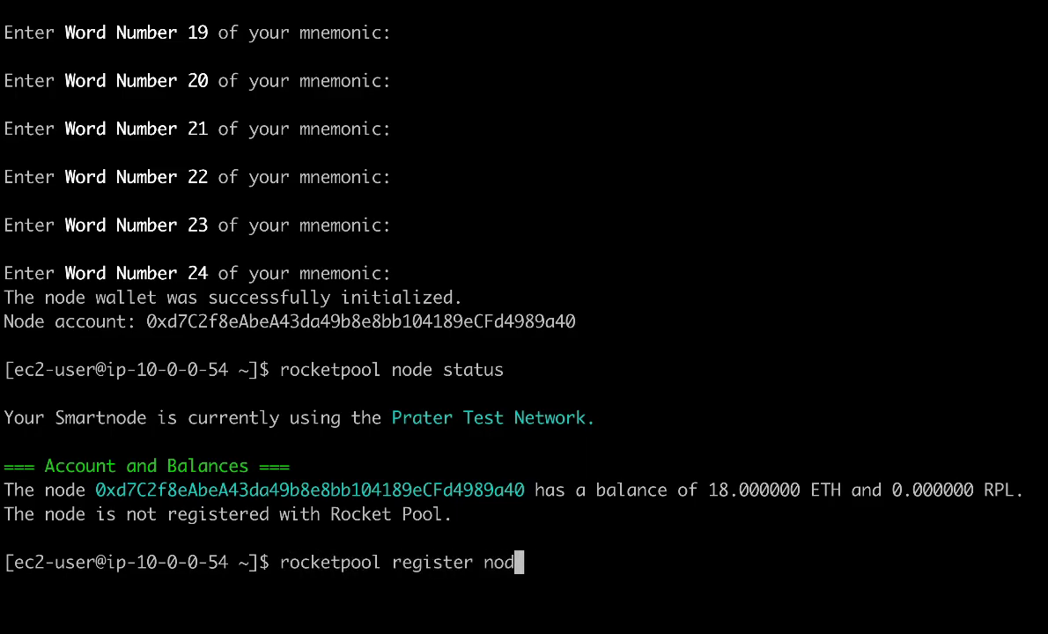
{"action": "key", "text": "Left"}
{"action": "key", "text": "Left"}
{"action": "key", "text": "Left"}
{"action": "key", "text": "Left"}
{"action": "key", "text": "Left"}
{"action": "key", "text": "Left"}
{"action": "key", "text": "Left"}
{"action": "key", "text": "Left"}
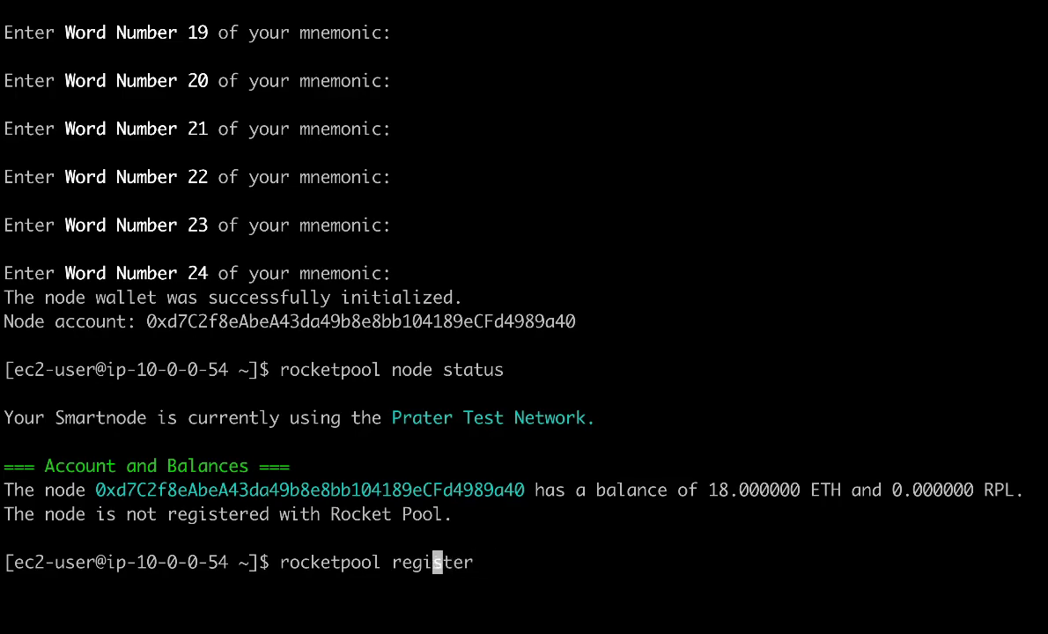
{"action": "key", "text": "Left"}
{"action": "type", "text": "node"}
{"action": "key", "text": "Return"}
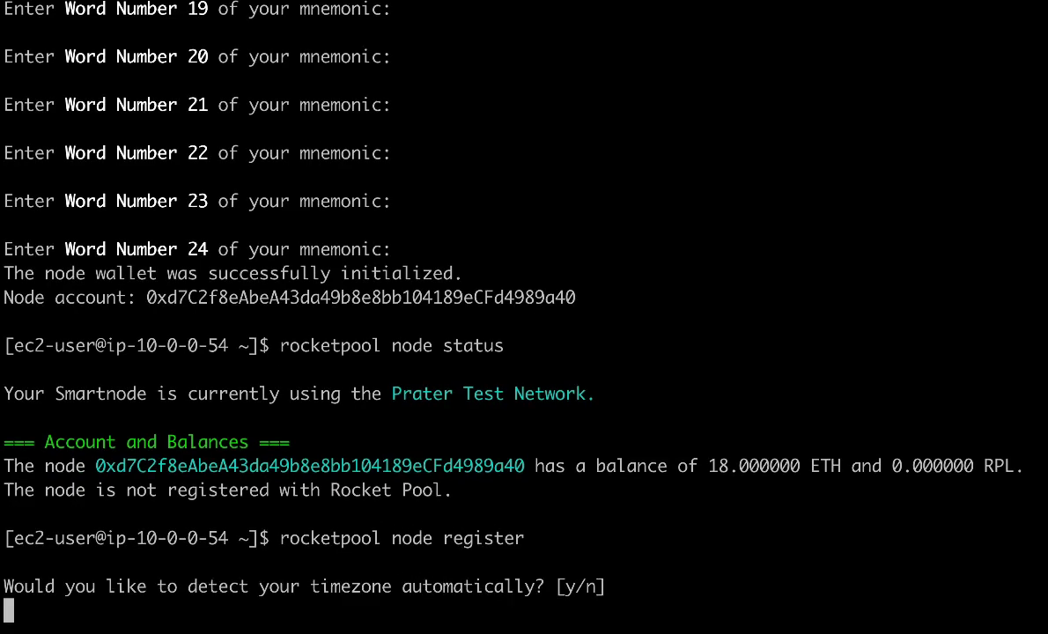
Step: Reject the US/NY timezone and set Etc/UTC as the node's timezone
{"action": "type", "text": "y"}
{"action": "key", "text": "Return"}
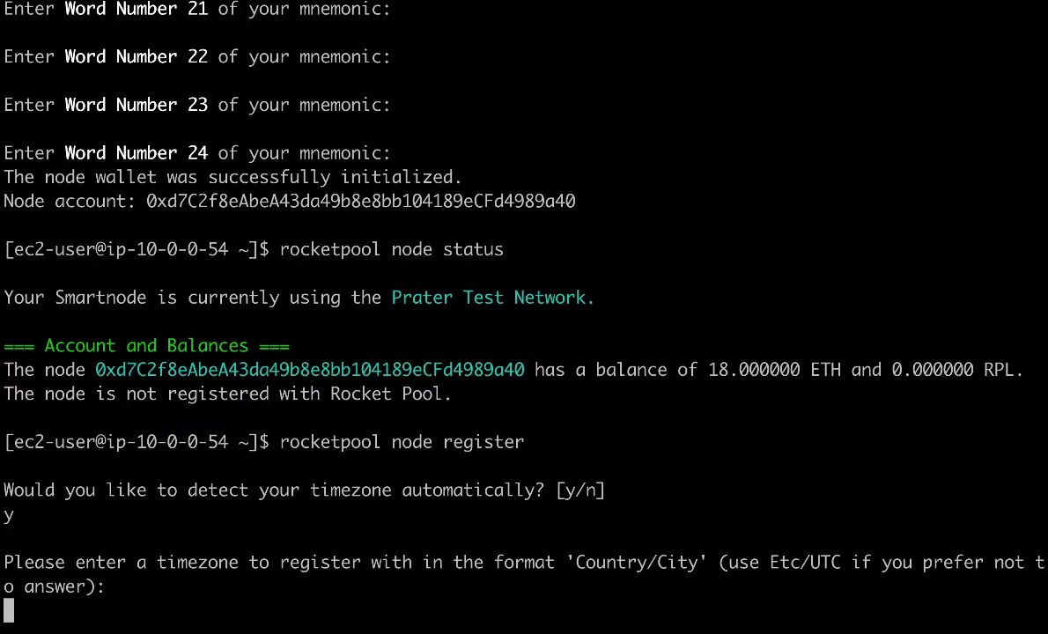
{"action": "key", "text": "Return"}
{"action": "type", "text": "US/NY"}
{"action": "key", "text": "Return"}
{"action": "type", "text": "n"}
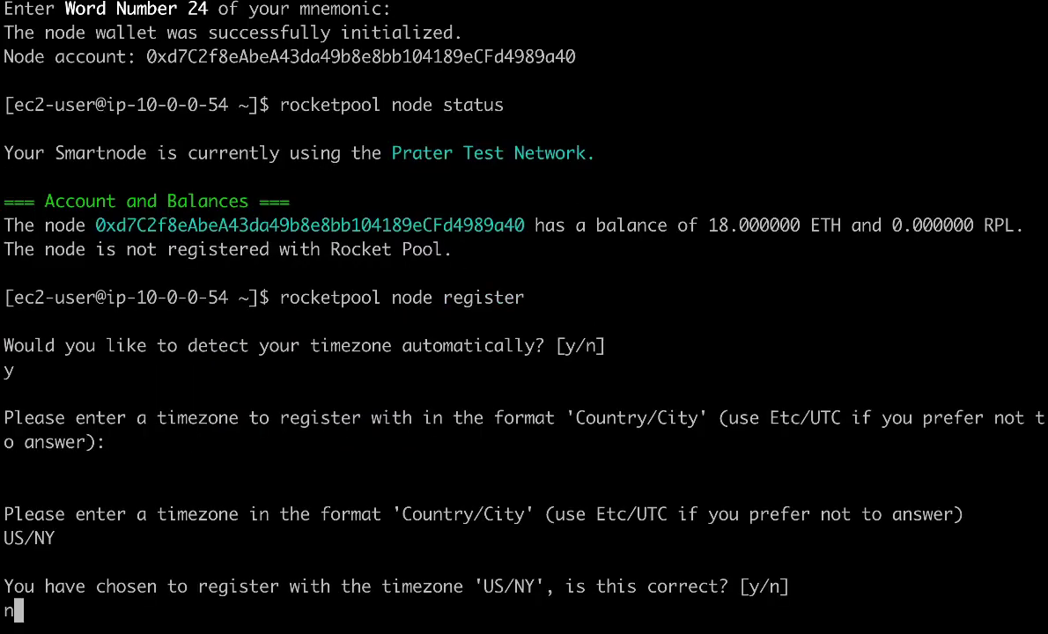
{"action": "key", "text": "Return"}
{"action": "type", "text": "Etc/UTC"}
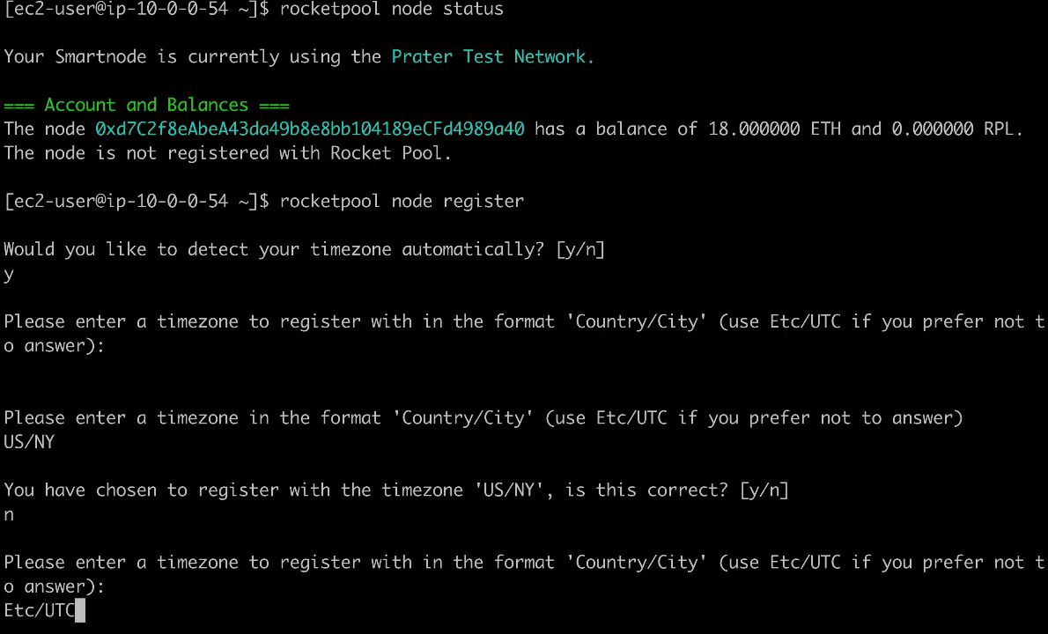
{"action": "key", "text": "Return"}
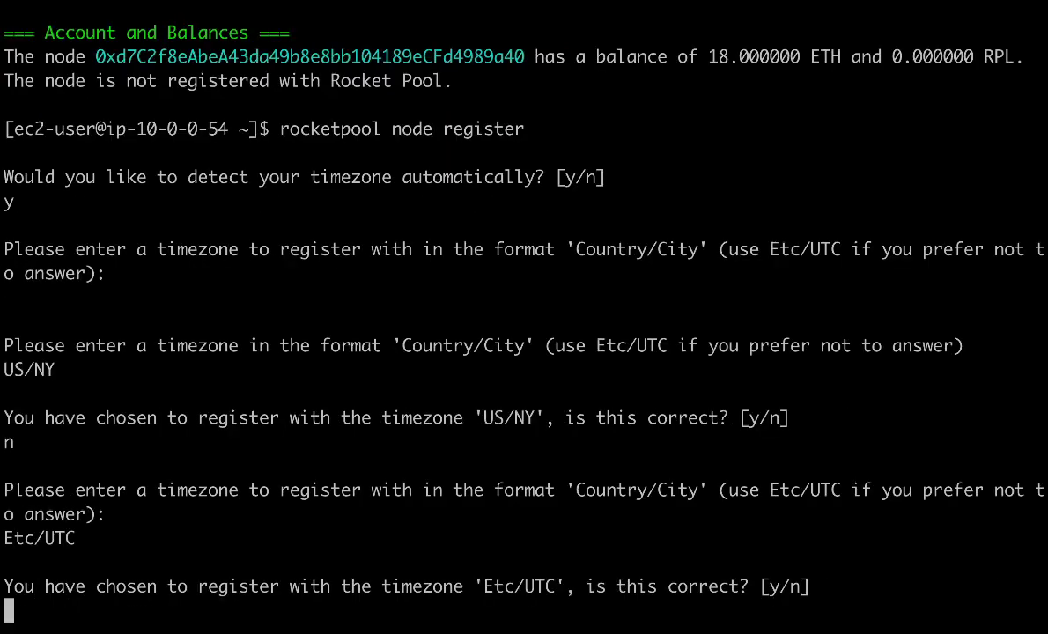
{"action": "type", "text": "y"}
{"action": "key", "text": "Return"}
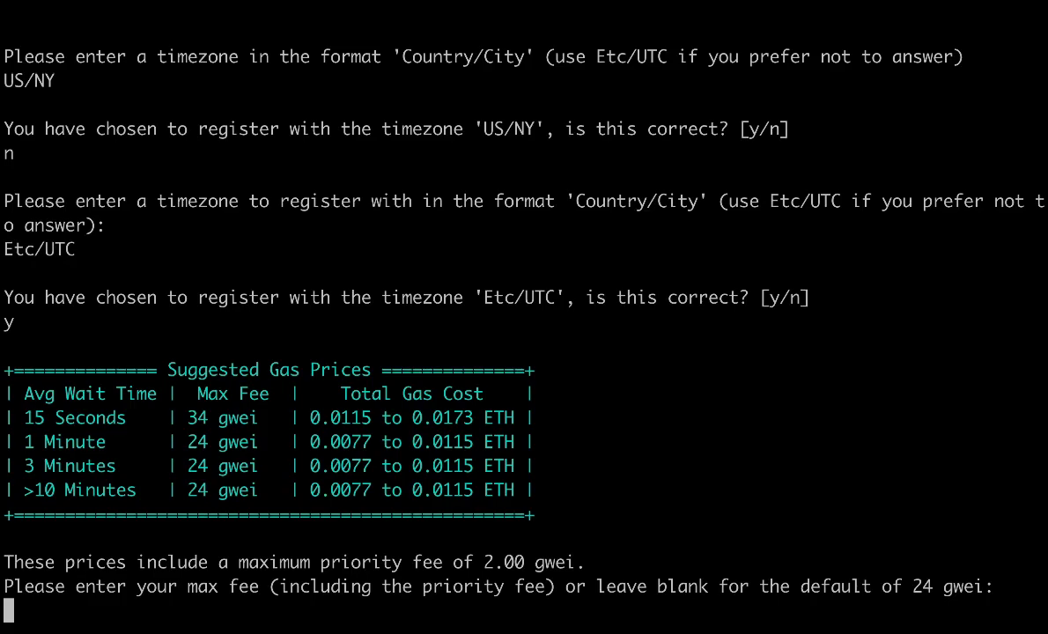
Step: Accept the default 24 gwei max fee, submit the registration, and open it on Etherscan
{"action": "key", "text": "Return"}
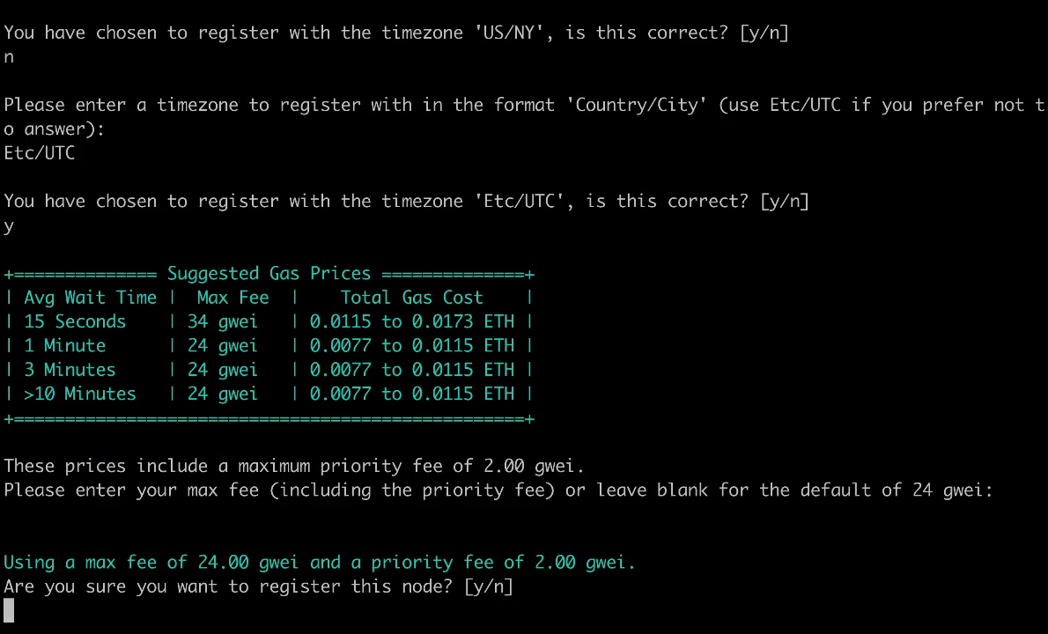
{"action": "type", "text": "y"}
{"action": "key", "text": "Return"}
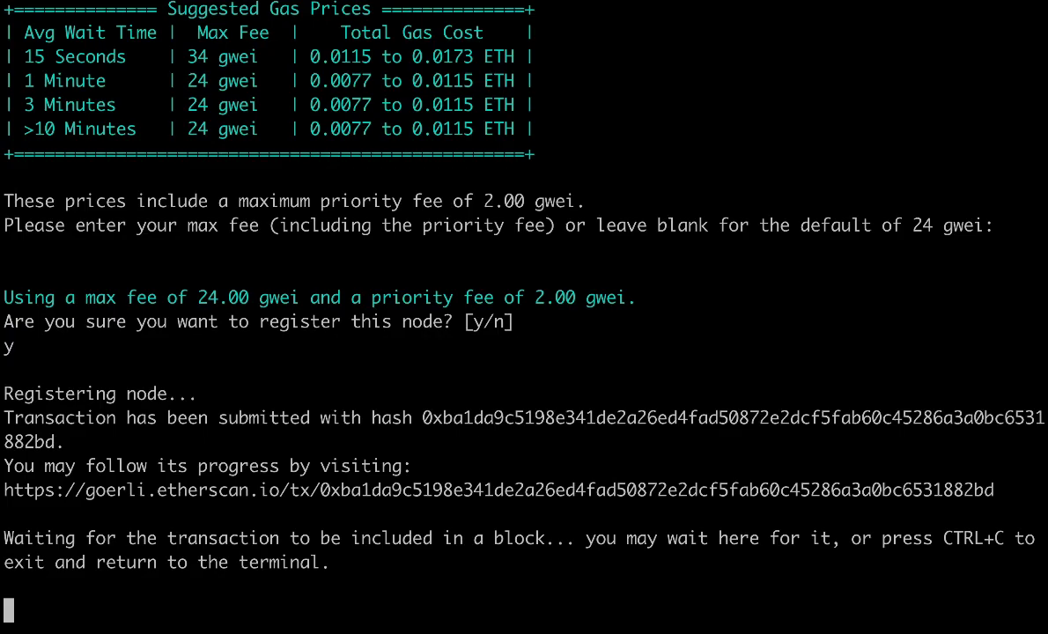
{"action": "left_click", "coordinate": [735, 499], "text": "super"}
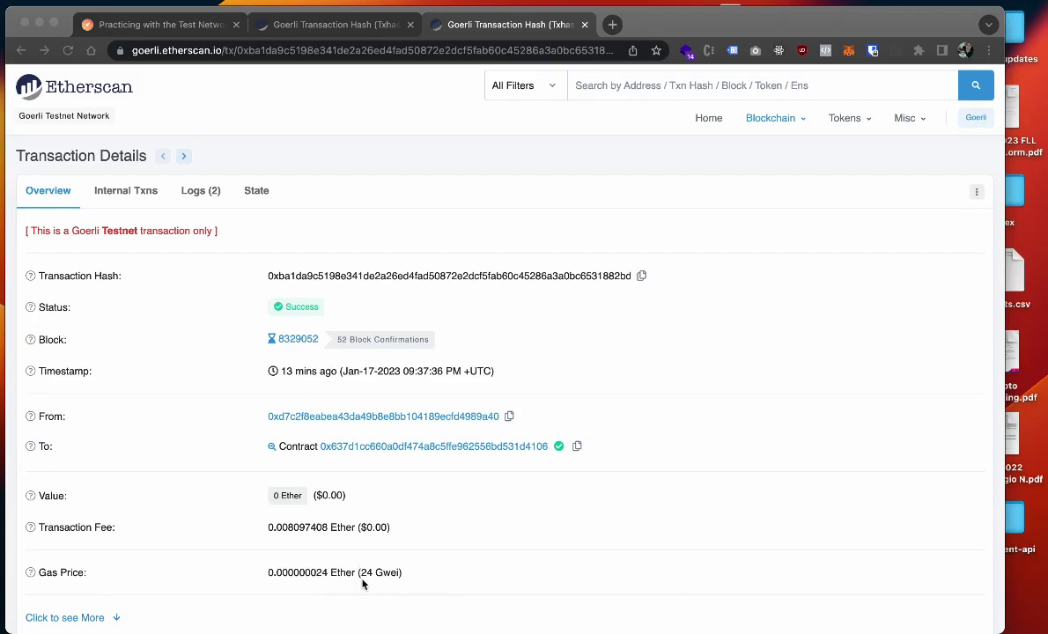
Step: Highlight the 24 Gwei gas price on the registration transaction's Etherscan details
{"action": "left_click_drag", "start_coordinate": [402, 574], "coordinate": [355, 572]}
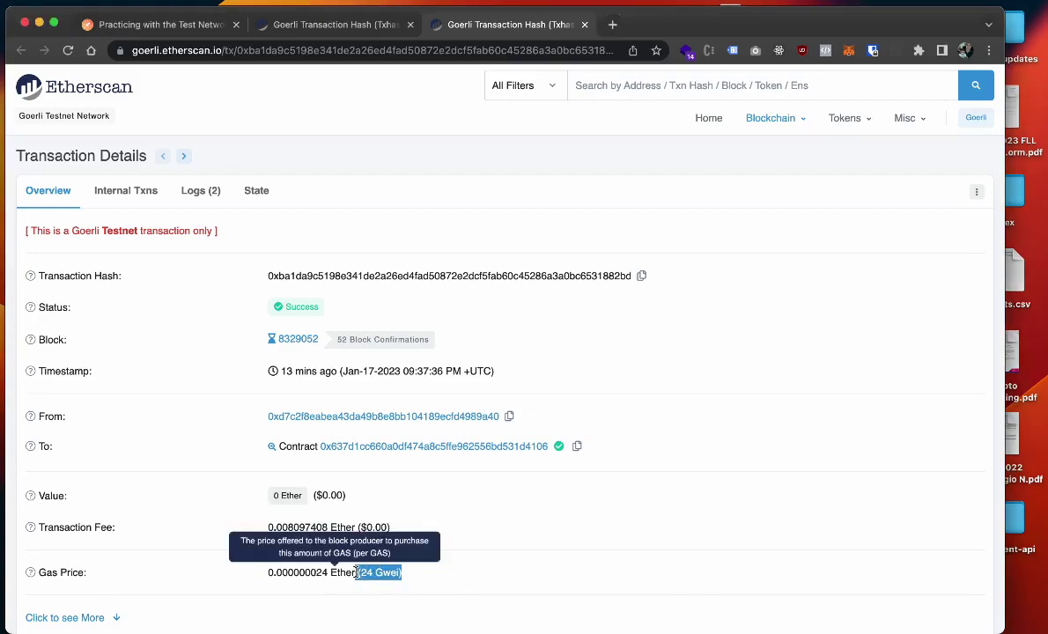
{"action": "left_click", "coordinate": [416, 575]}
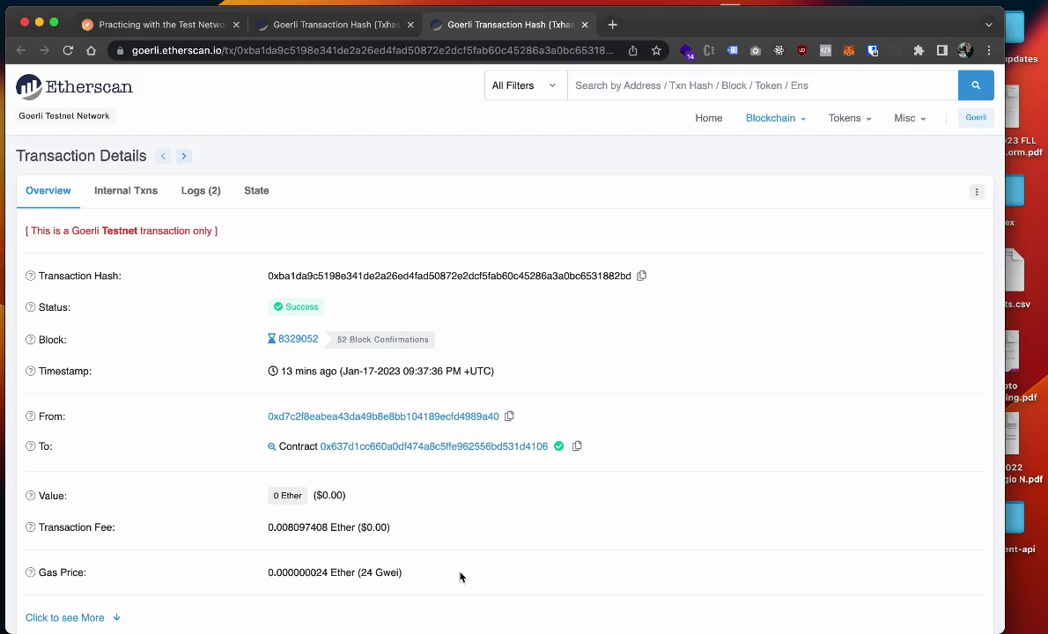
Step: Run 'rocketpool node status' in the cleared terminal session
{"action": "key", "text": "super+Tab"}
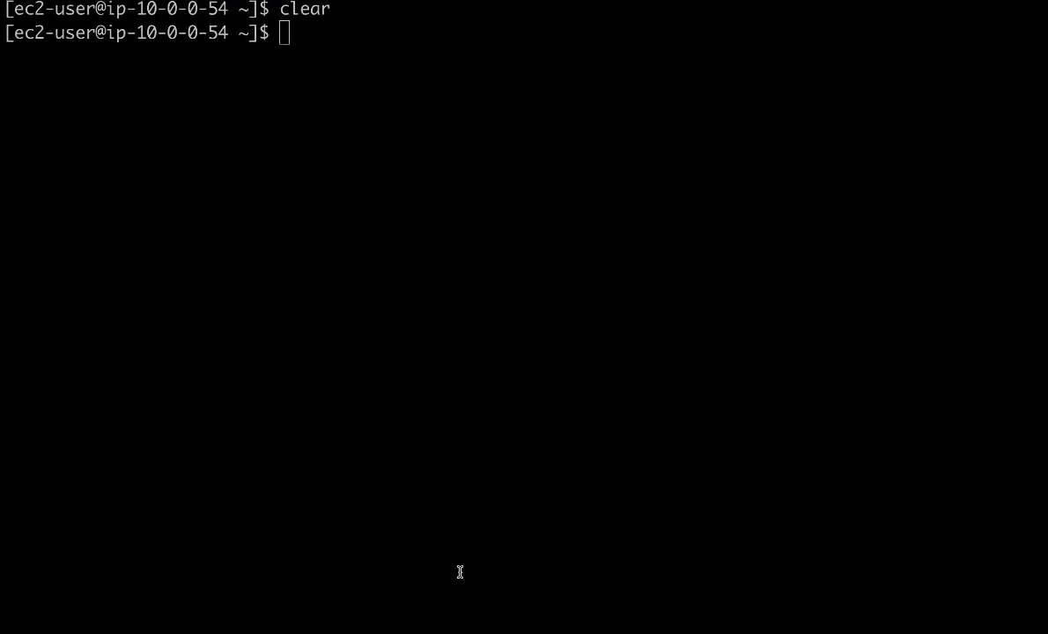
{"action": "key", "text": "Up"}
{"action": "key", "text": "BackSpace"}
{"action": "key", "text": "BackSpace"}
{"action": "type", "text": "rocketpool "}
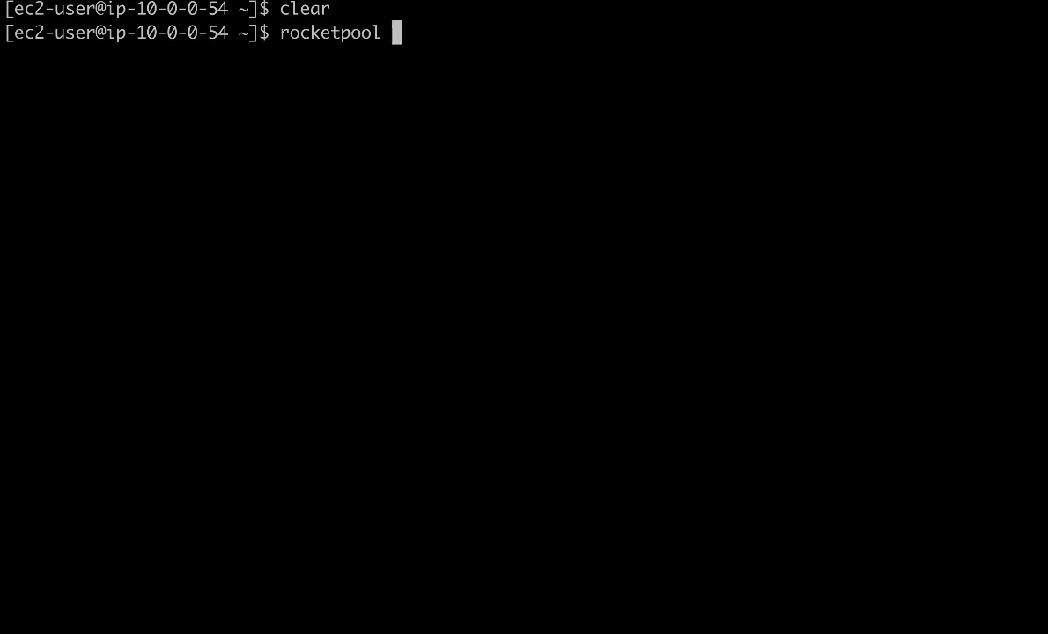
{"action": "type", "text": "node status"}
{"action": "key", "text": "Return"}
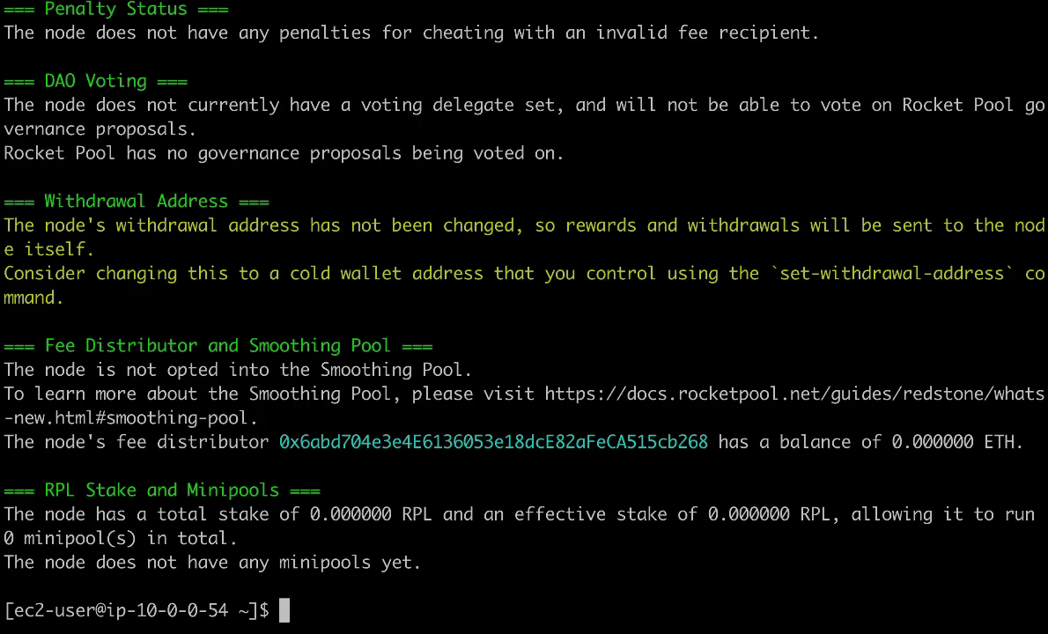
Step: Highlight the 17.991902 ETH balance, 0 RPL balance and Etc/UTC timezone in the output
{"action": "scroll", "coordinate": [640, 200], "scroll_direction": "up", "scroll_amount": 3}
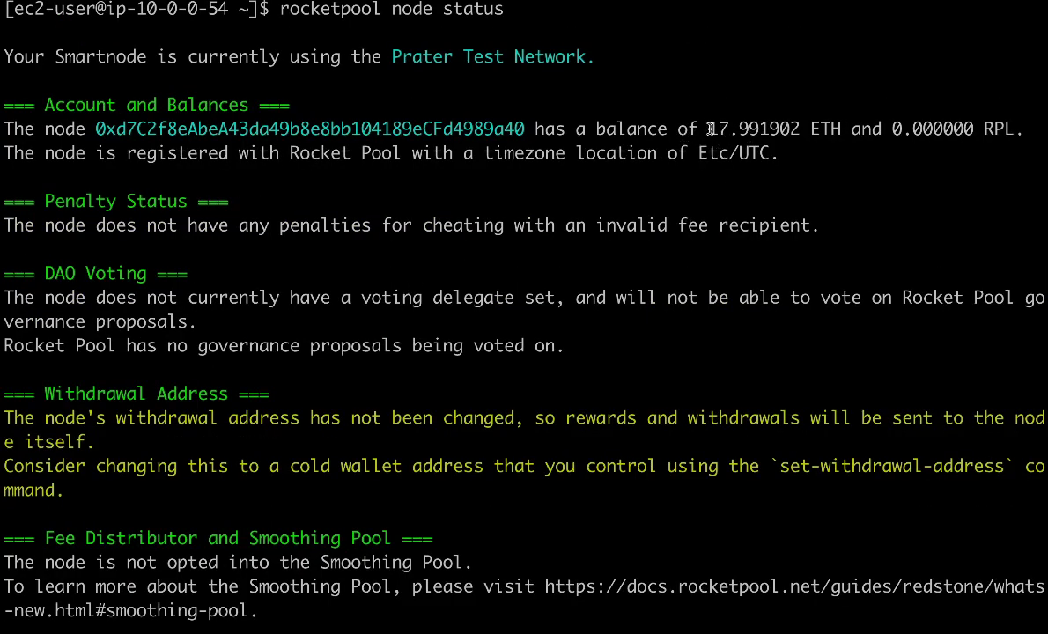
{"action": "left_click_drag", "start_coordinate": [709, 129], "coordinate": [784, 131]}
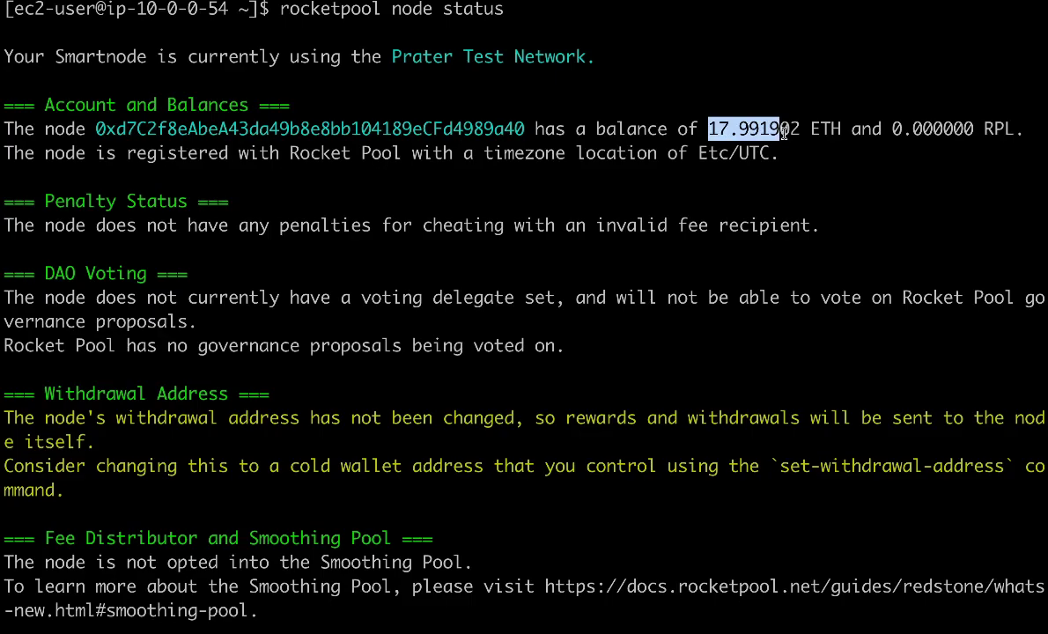
{"action": "left_click_drag", "start_coordinate": [892, 128], "coordinate": [983, 130]}
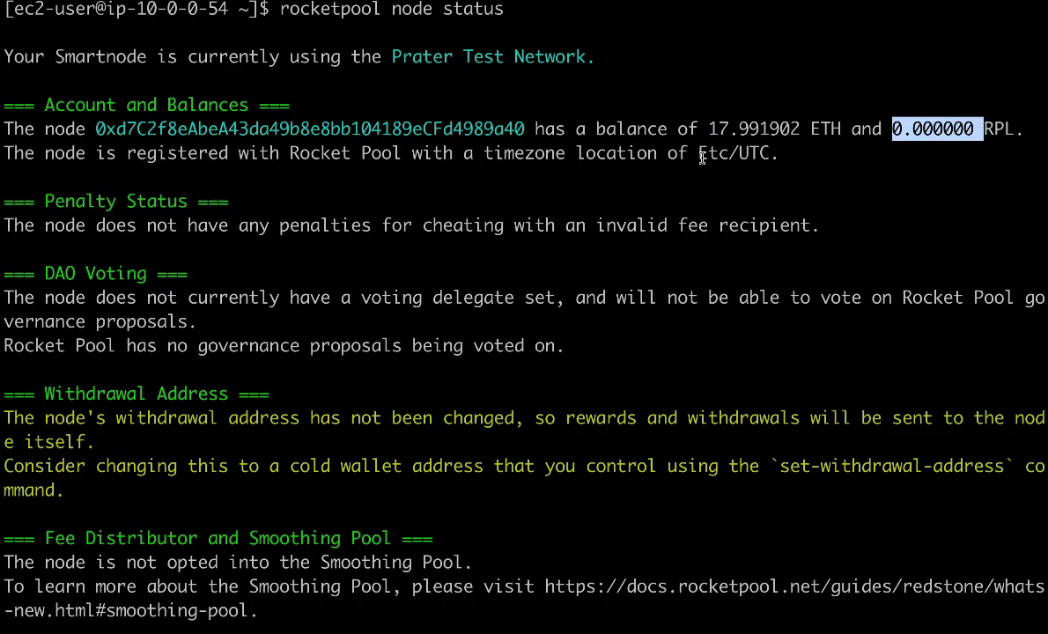
{"action": "left_click_drag", "start_coordinate": [698, 154], "coordinate": [772, 157]}
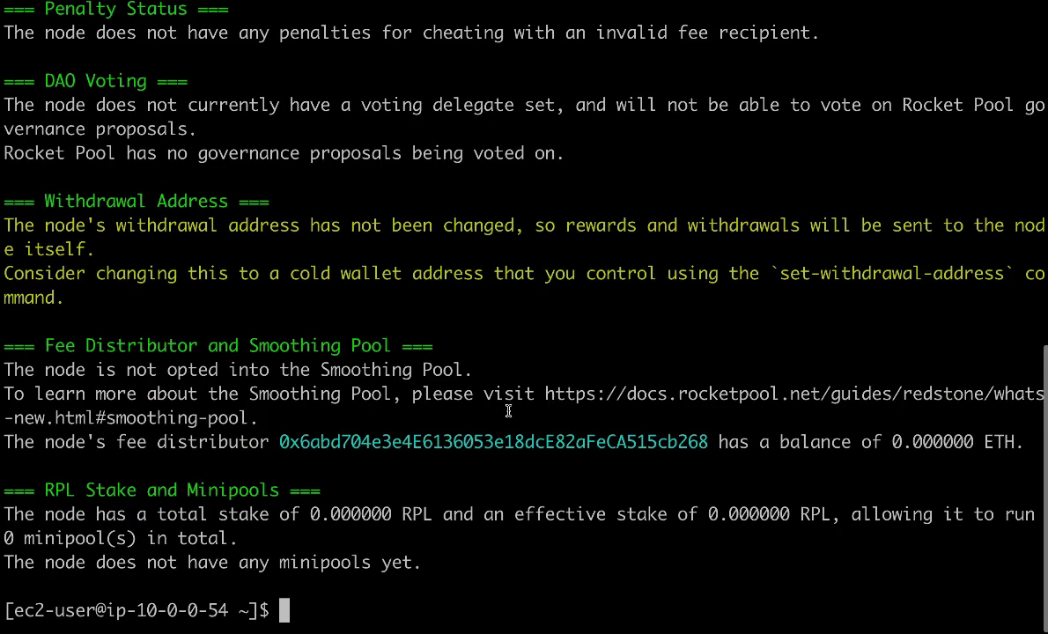
Step: Run 'rocketpool faucet status'
{"action": "type", "text": "rocketpool "}
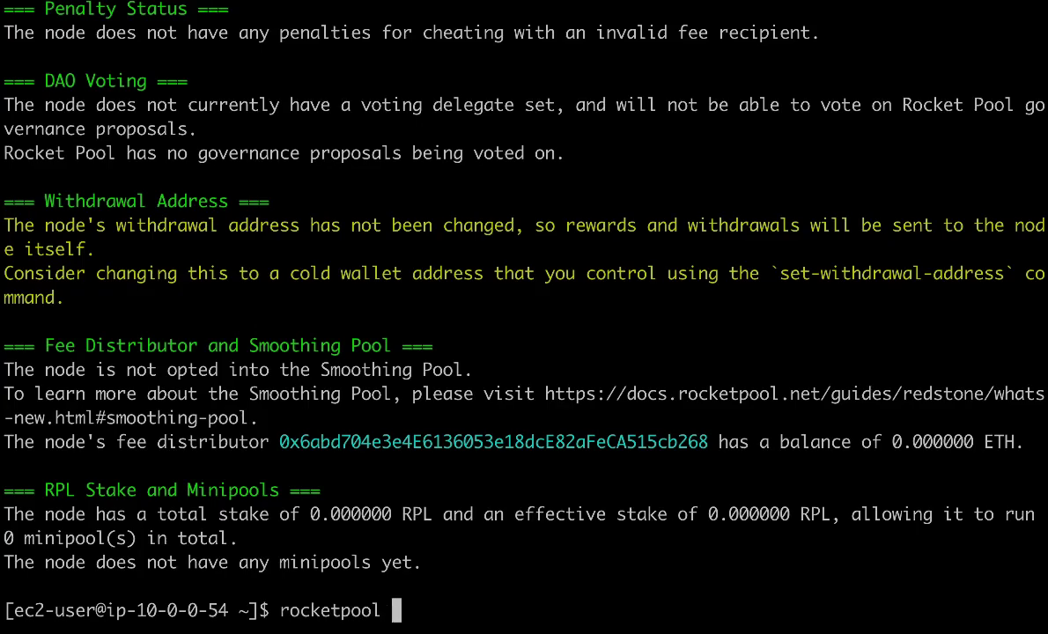
{"action": "type", "text": "faucet status"}
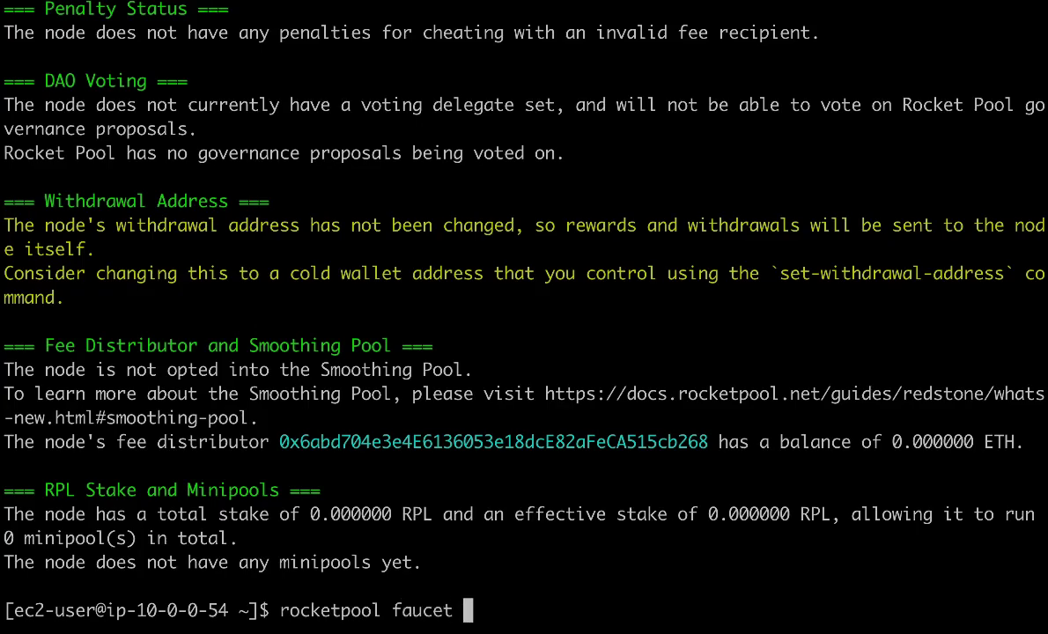
{"action": "key", "text": "Return"}
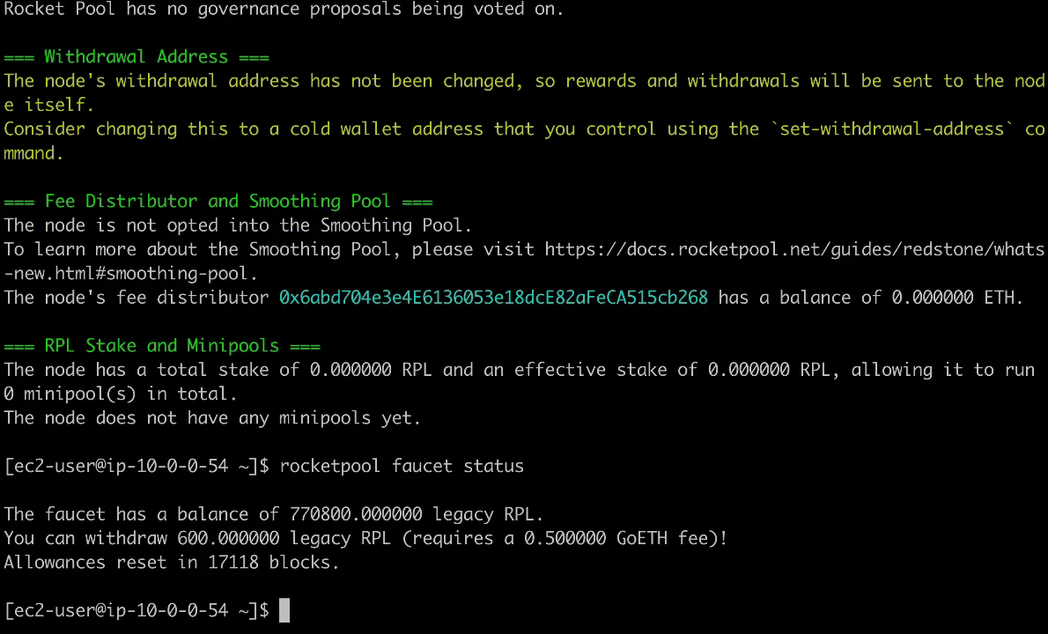
Step: Highlight the 770800 RPL faucet balance, 600 RPL withdrawable amount and 0.5 GoETH fee
{"action": "left_click_drag", "start_coordinate": [290, 513], "coordinate": [332, 513]}
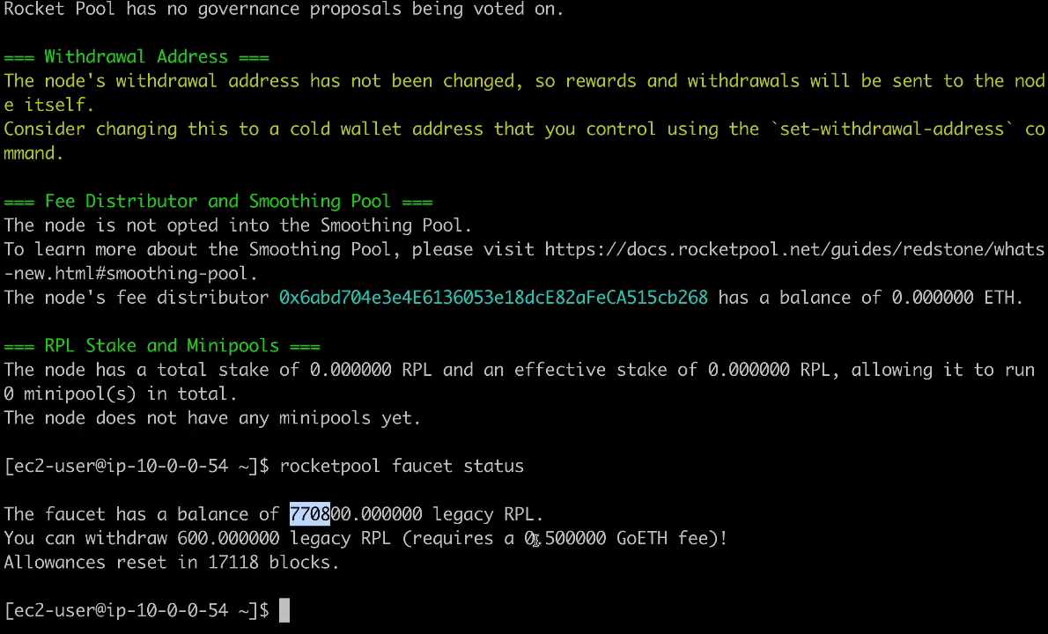
{"action": "left_click_drag", "start_coordinate": [177, 538], "coordinate": [258, 538]}
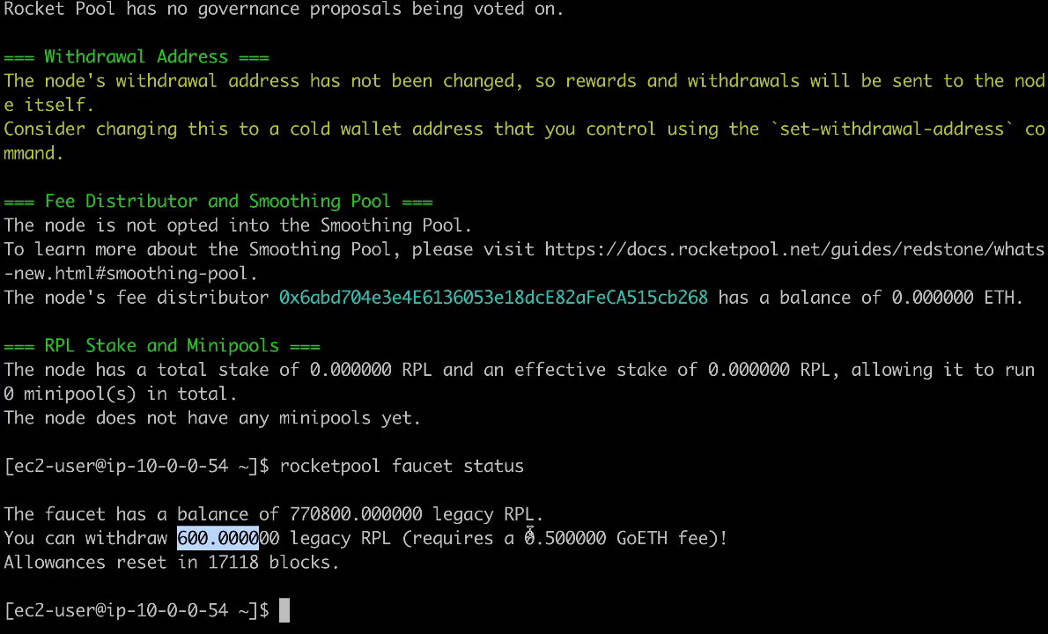
{"action": "left_click_drag", "start_coordinate": [525, 537], "coordinate": [599, 537]}
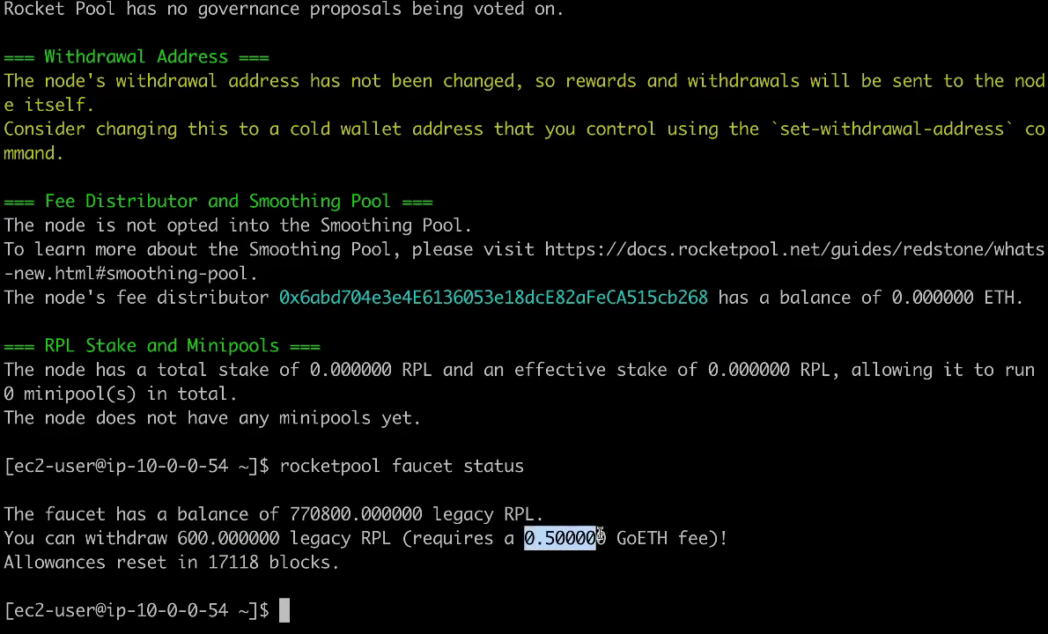
{"action": "left_click", "coordinate": [381, 600]}
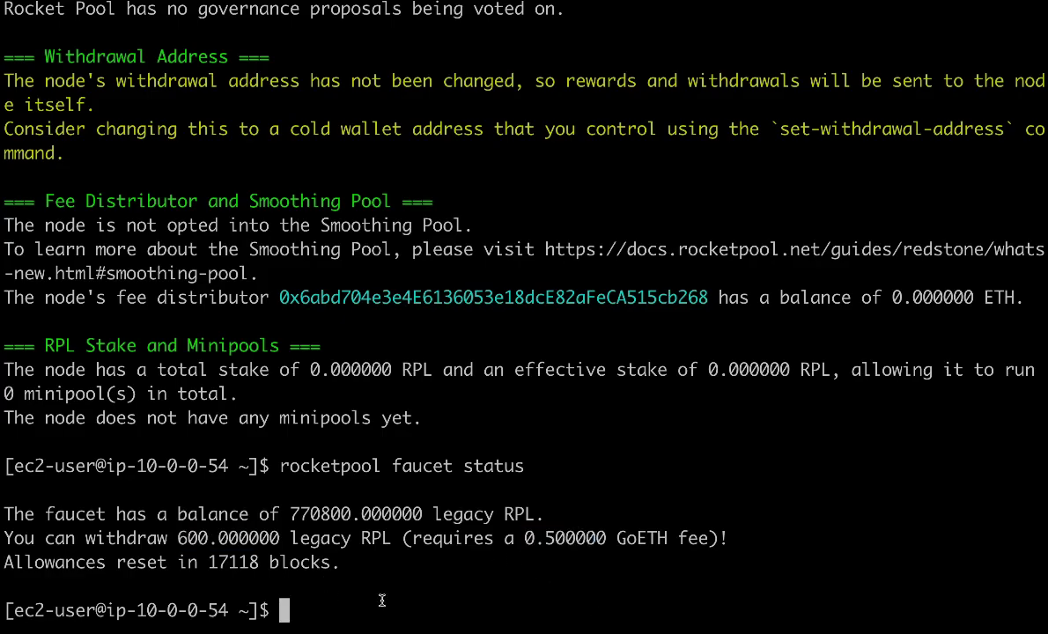
Step: Run 'rocketpool faucet withdraw-rpl' with a 45 gwei max fee and confirm the 600 RPL withdrawal
{"action": "key", "text": "Up"}
{"action": "key", "text": "BackSpace"}
{"action": "key", "text": "BackSpace"}
{"action": "key", "text": "BackSpace"}
{"action": "key", "text": "BackSpace"}
{"action": "key", "text": "BackSpace"}
{"action": "key", "text": "BackSpace"}
{"action": "key", "text": "BackSpace"}
{"action": "key", "text": "BackSpace"}
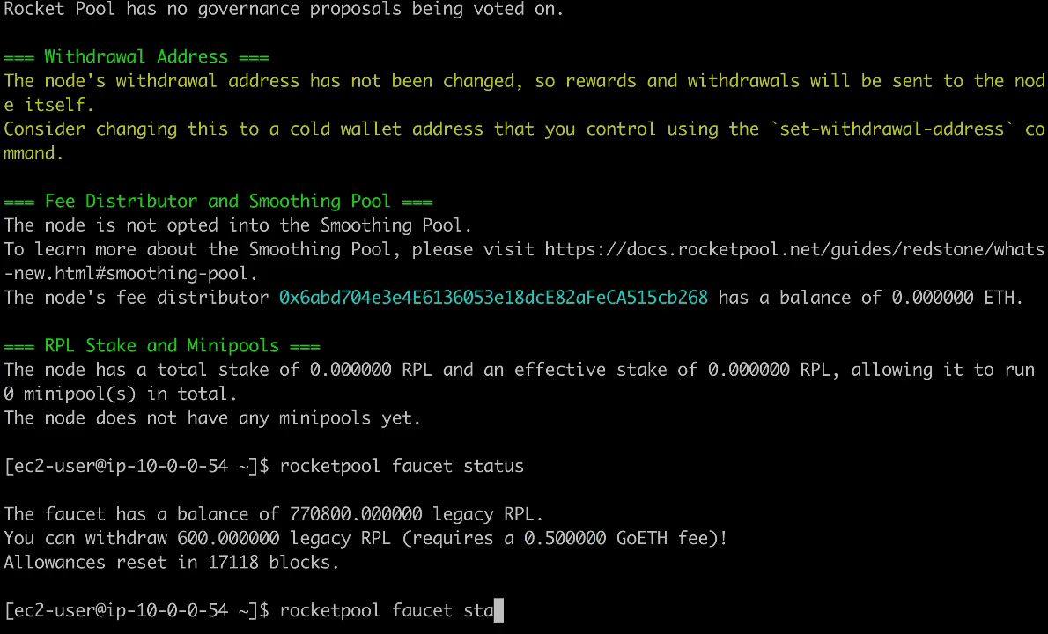
{"action": "key", "text": "BackSpace"}
{"action": "type", "text": "et"}
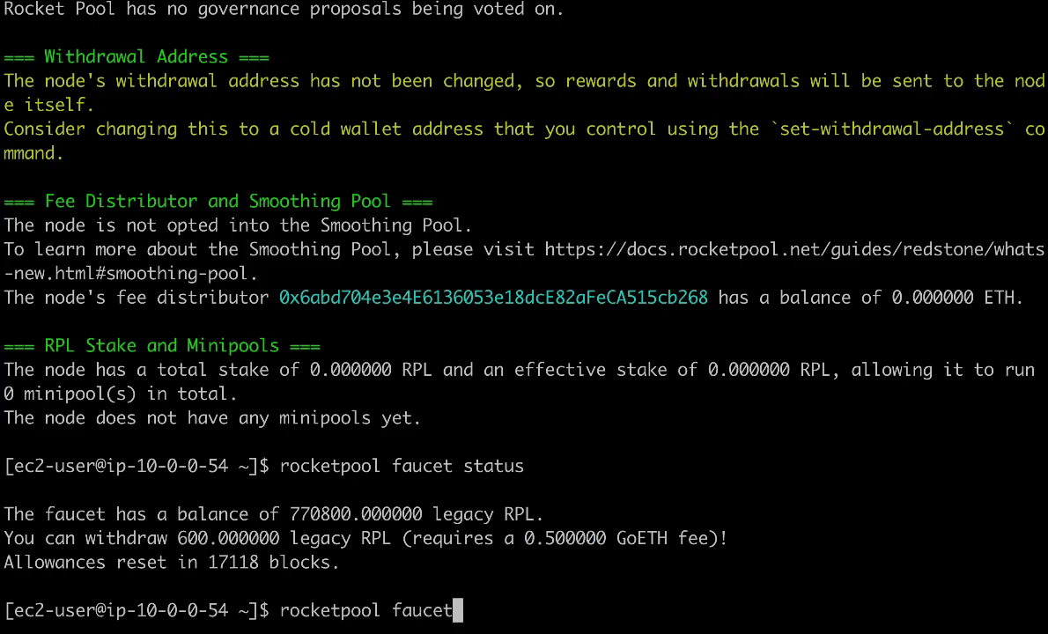
{"action": "type", "text": " withdraw-rpl"}
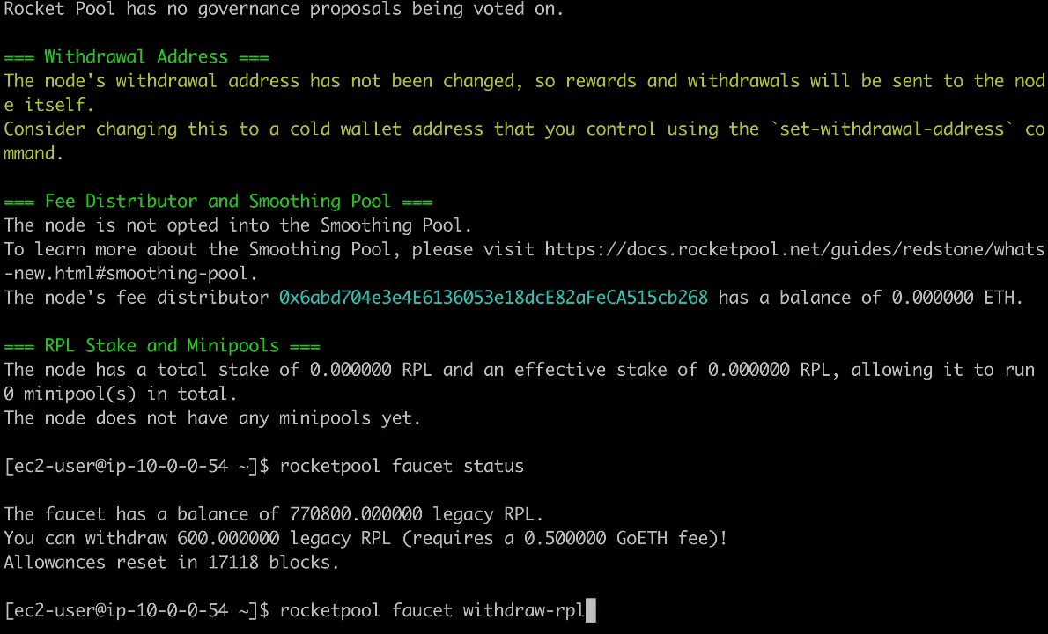
{"action": "key", "text": "Return"}
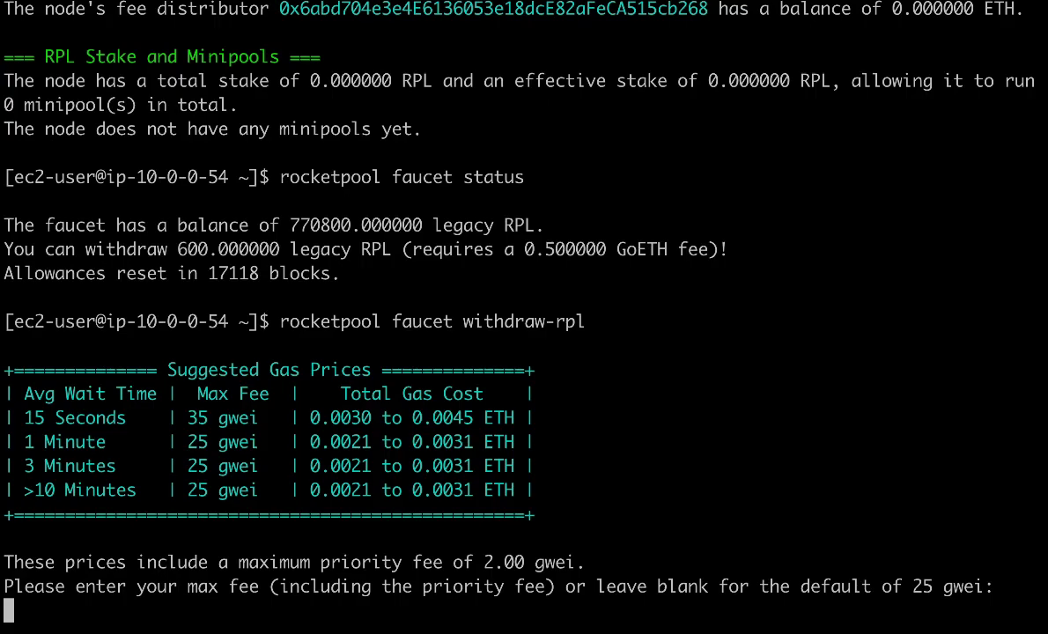
{"action": "type", "text": "45"}
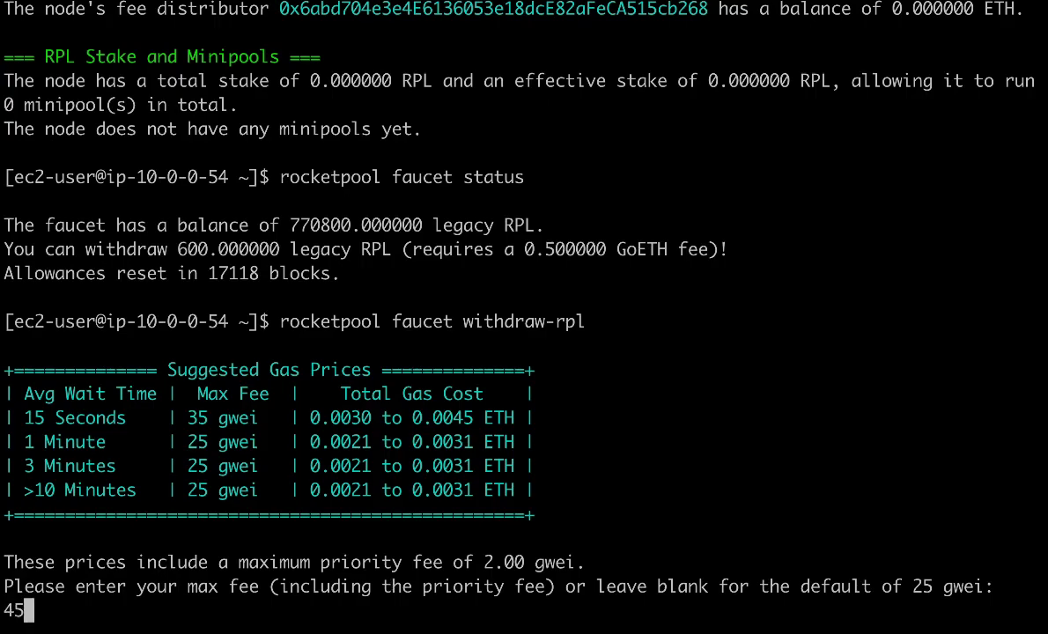
{"action": "key", "text": "Return"}
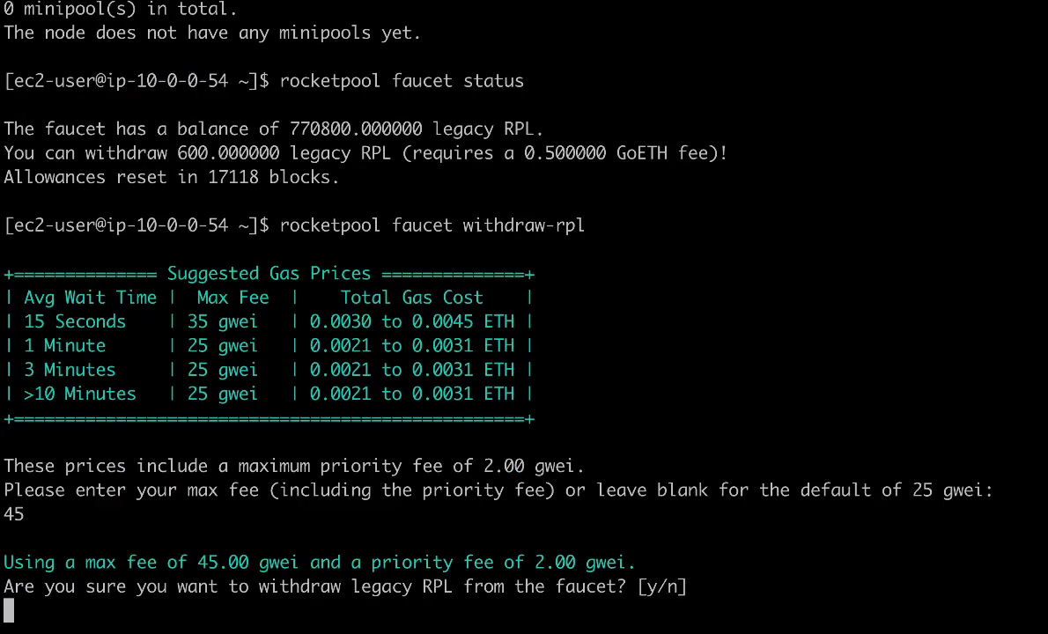
{"action": "type", "text": "y"}
{"action": "key", "text": "Return"}
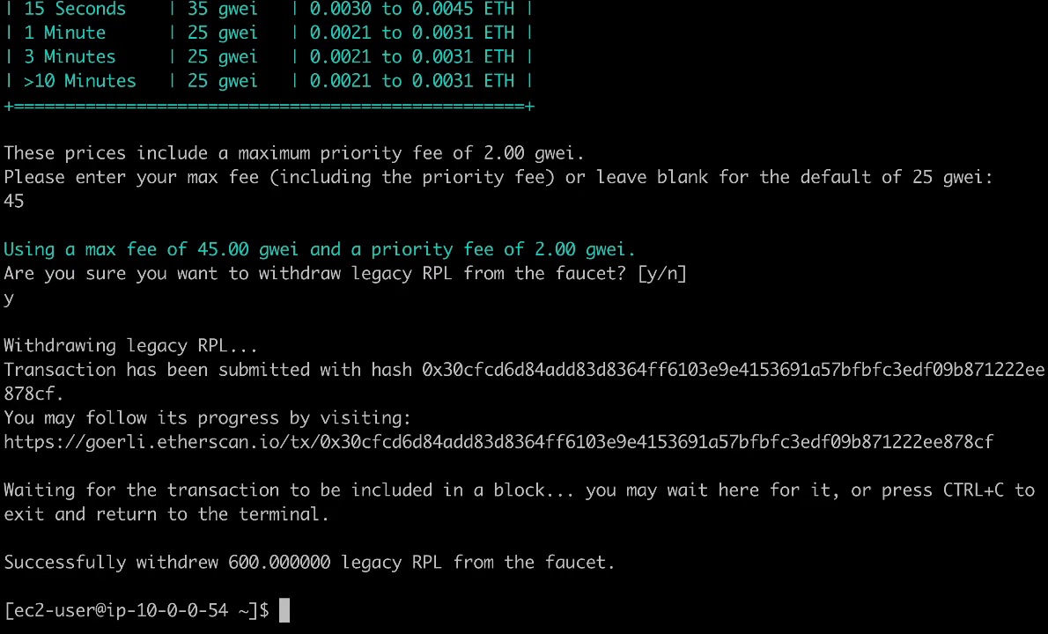
Step: Rerun 'rocketpool node status' and highlight the 600 old RPL balance next to 17.490818 ETH
{"action": "type", "text": "rock"}
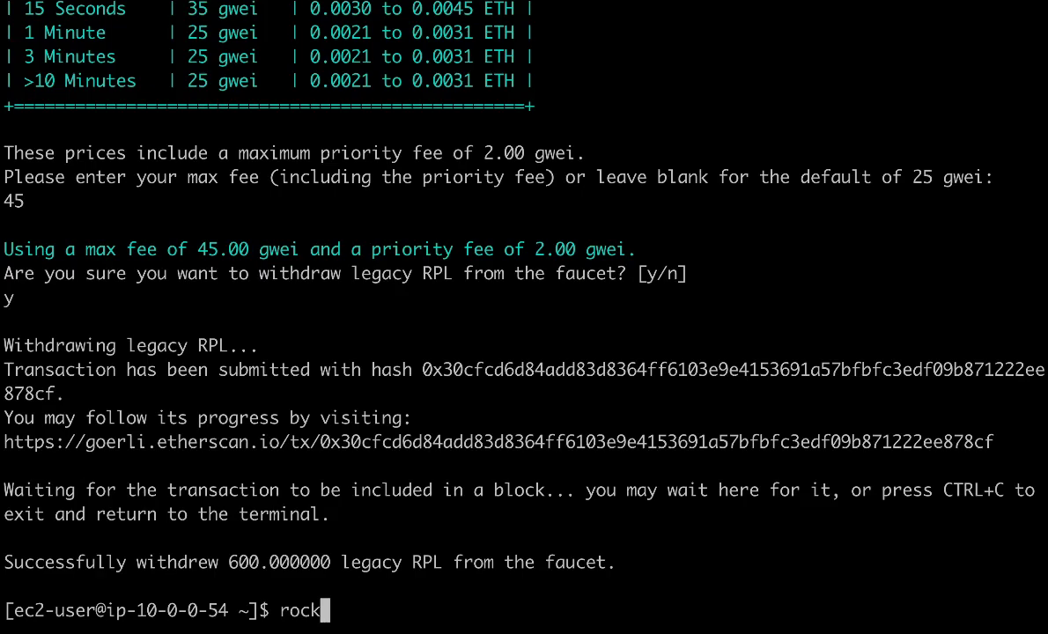
{"action": "type", "text": "etpool node status"}
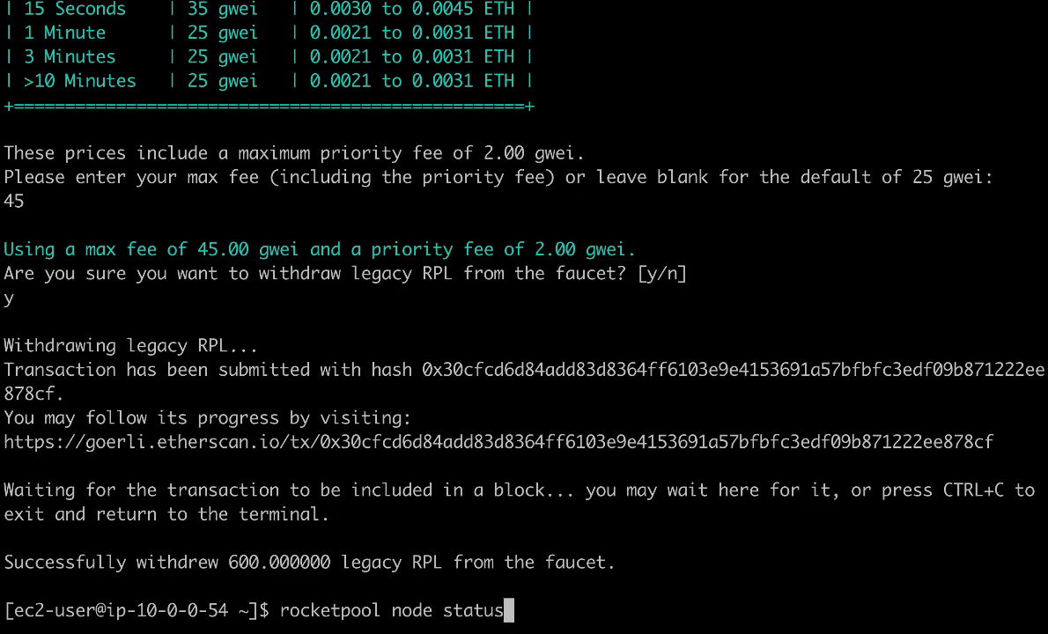
{"action": "key", "text": "Return"}
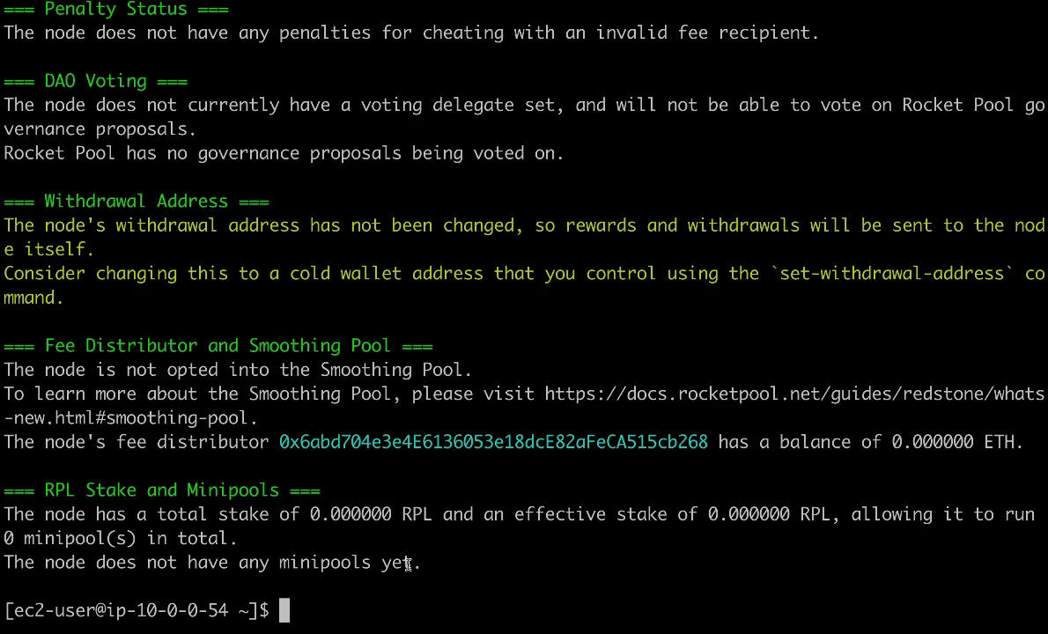
{"action": "scroll", "coordinate": [408, 563], "scroll_direction": "up", "scroll_amount": 6}
{"action": "scroll", "coordinate": [408, 563], "scroll_direction": "down", "scroll_amount": 6}
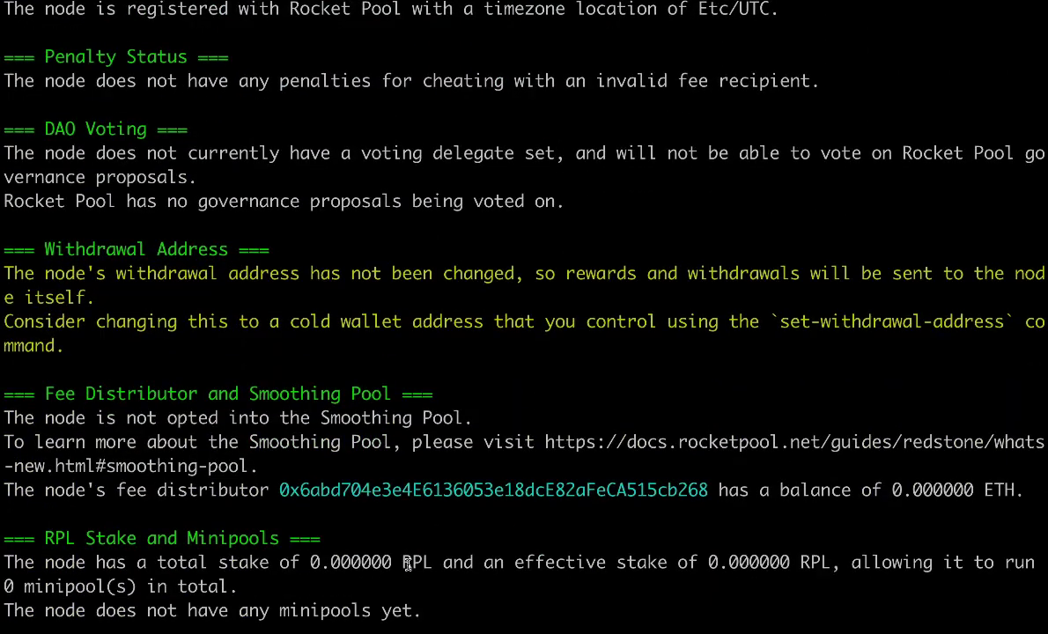
{"action": "scroll", "coordinate": [408, 564], "scroll_direction": "up", "scroll_amount": 3}
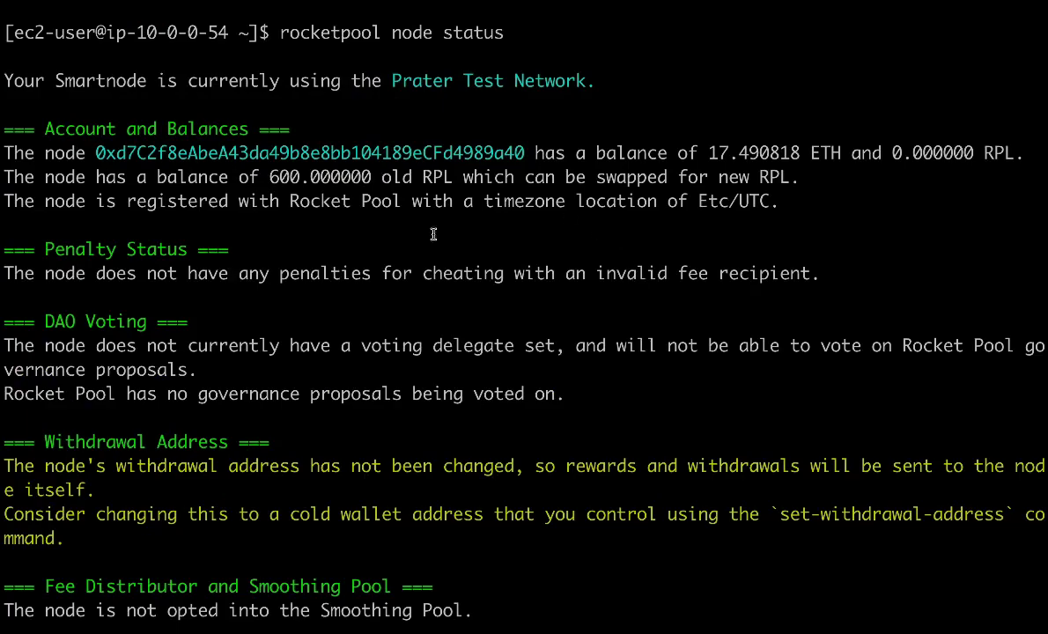
{"action": "left_click_drag", "start_coordinate": [381, 177], "coordinate": [407, 176]}
{"action": "scroll", "coordinate": [443, 386], "scroll_direction": "down", "scroll_amount": 5}
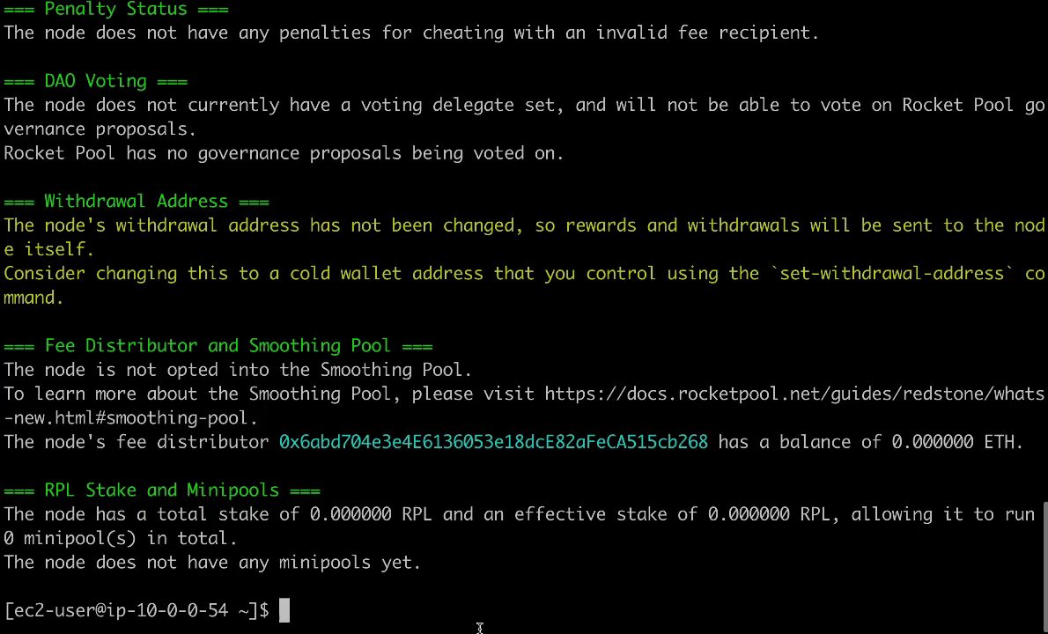
Step: Run 'rocketpool node stake-rpl' and agree to swap old RPL for new RPL
{"action": "type", "text": "rocketpool "}
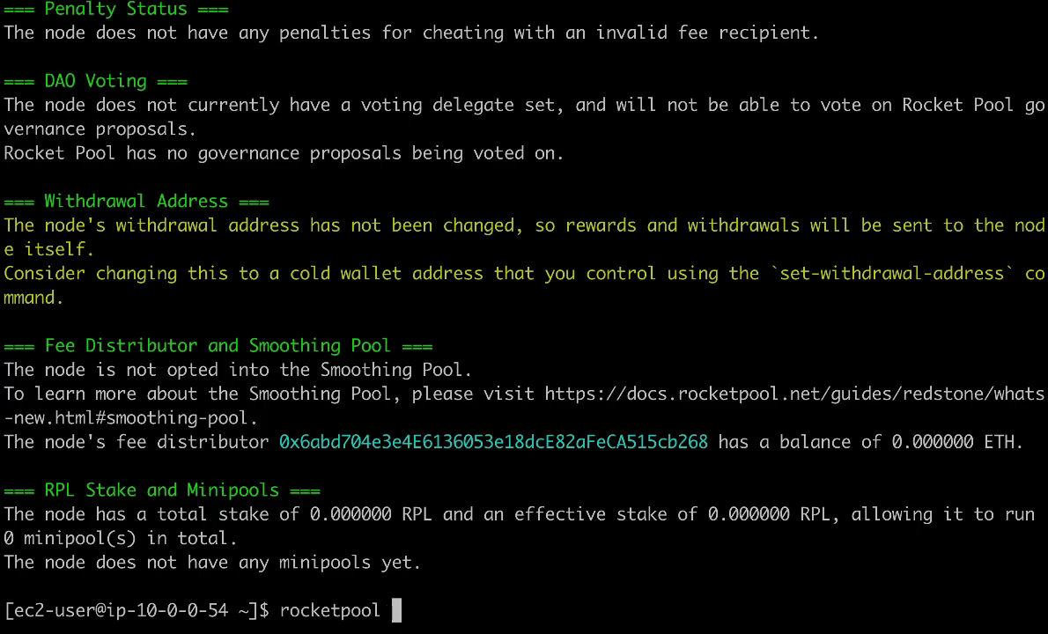
{"action": "type", "text": "node "}
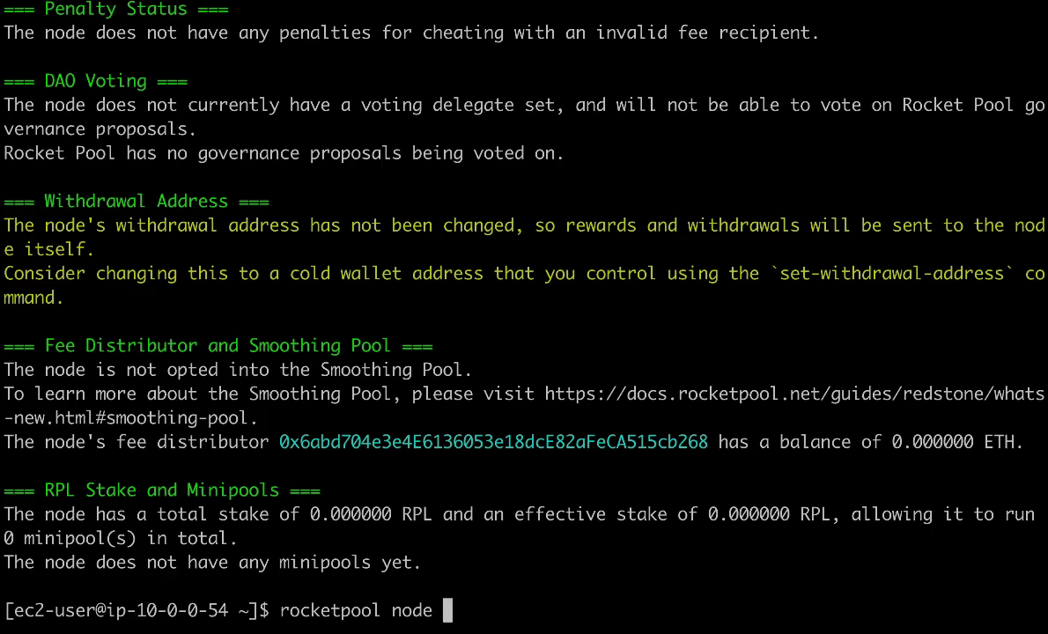
{"action": "type", "text": "stake-spl"}
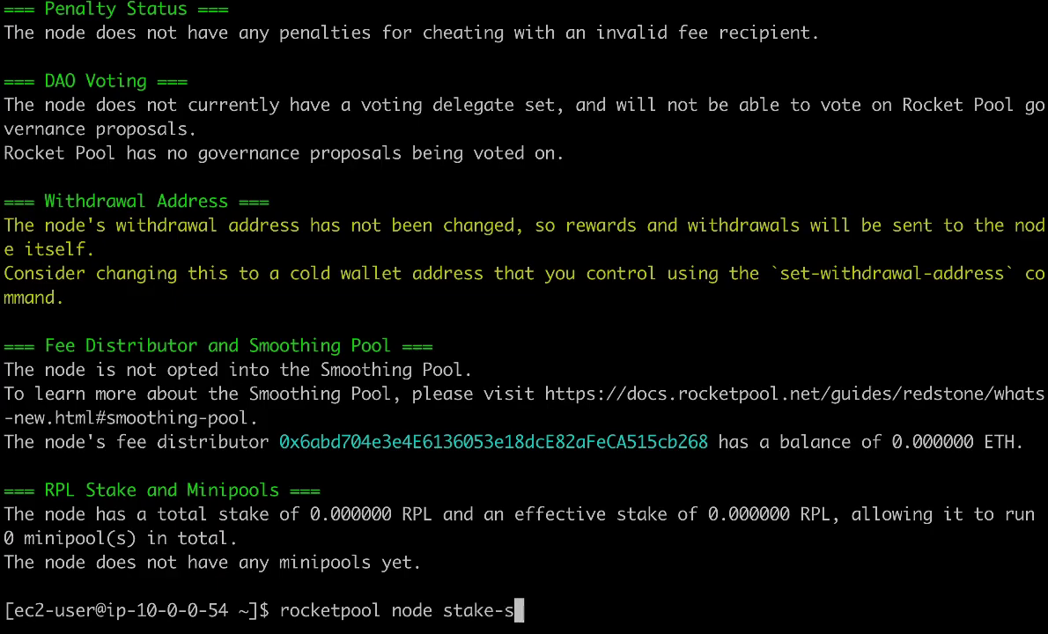
{"action": "key", "text": "BackSpace"}
{"action": "key", "text": "BackSpace"}
{"action": "key", "text": "BackSpace"}
{"action": "type", "text": "rpl"}
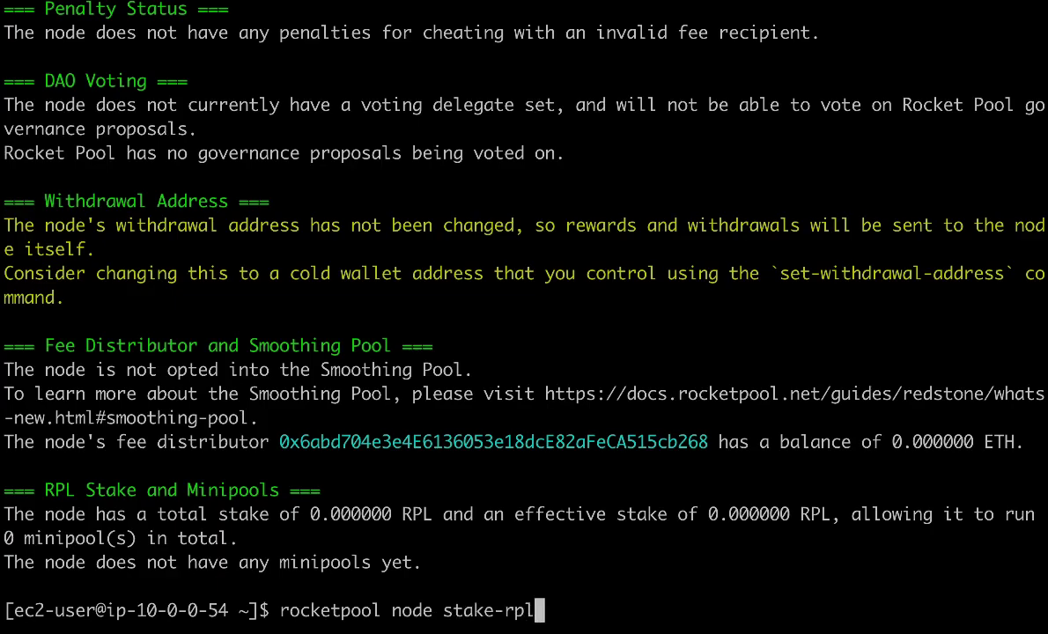
{"action": "key", "text": "Return"}
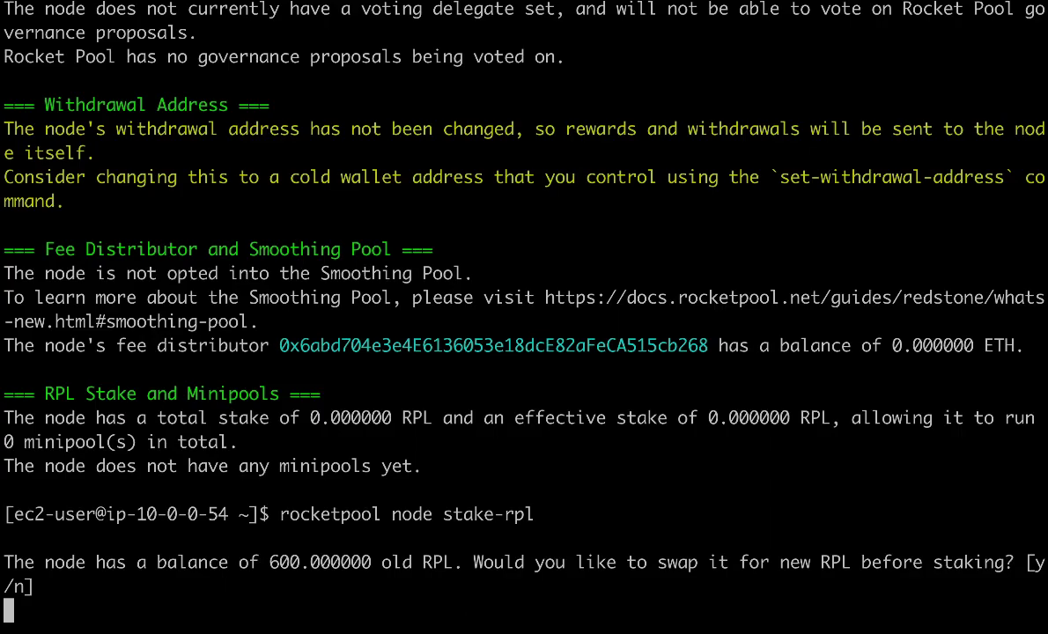
{"action": "type", "text": "y"}
{"action": "key", "text": "Return"}
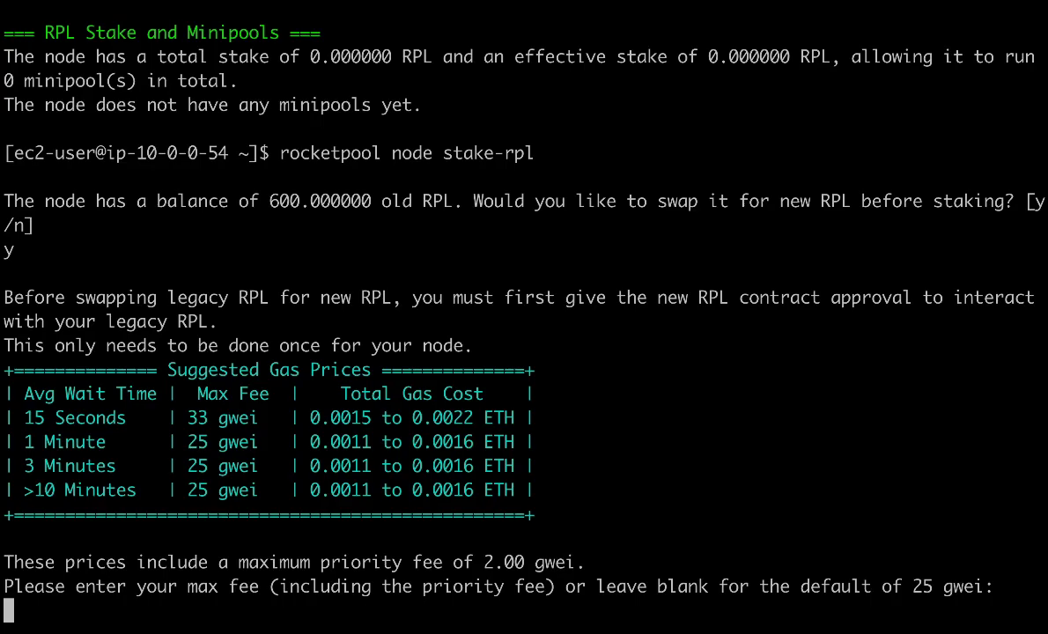
Step: Approve the new RPL contract's access to legacy RPL with a 45 gwei max fee
{"action": "type", "text": "45"}
{"action": "key", "text": "Return"}
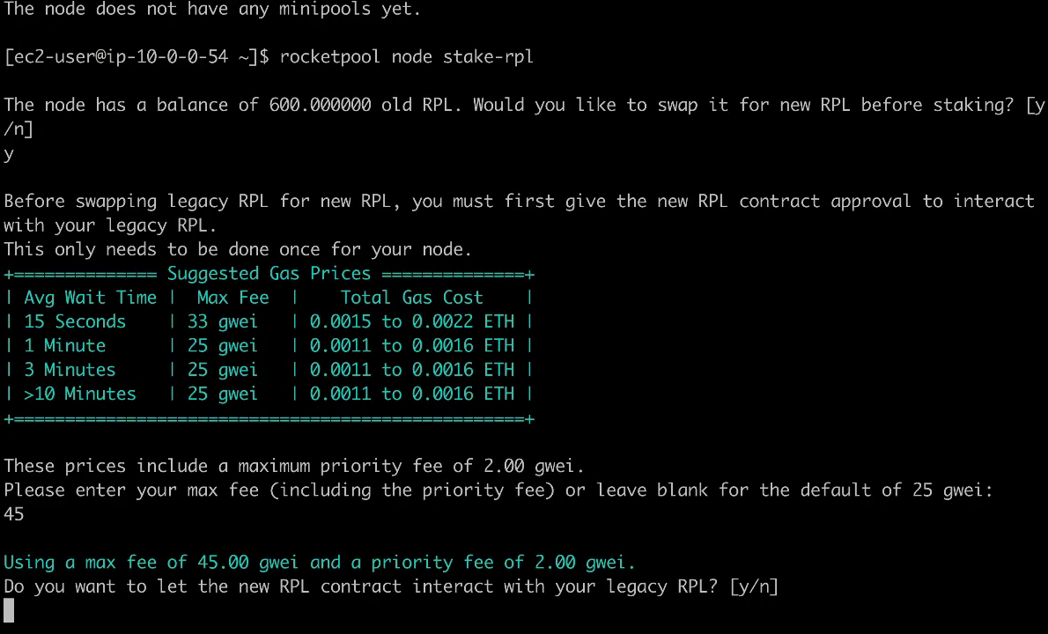
{"action": "type", "text": "y"}
{"action": "key", "text": "Return"}
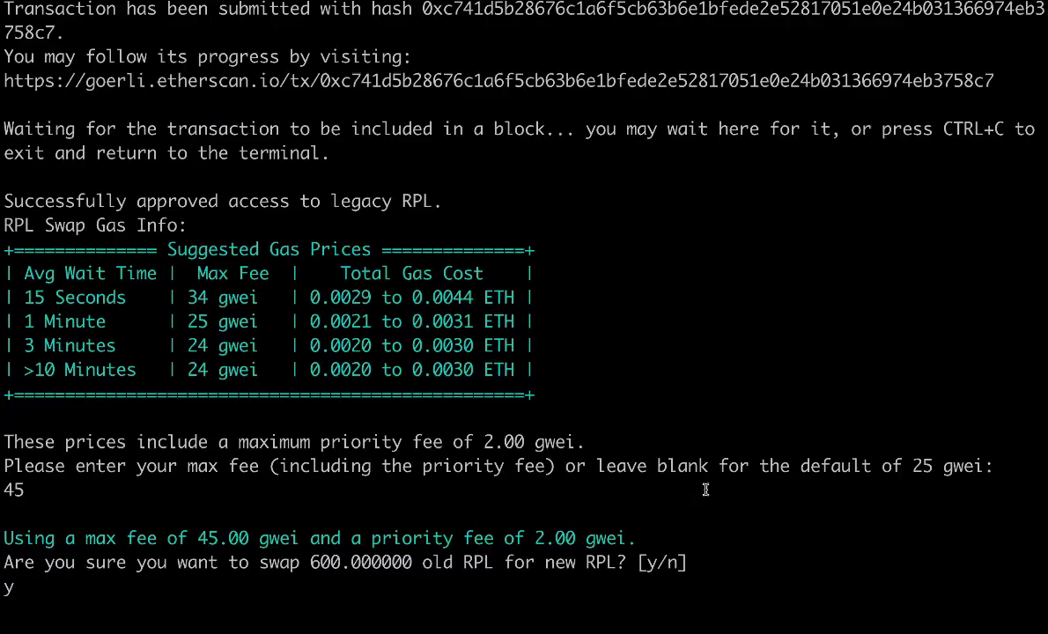
Step: Review the output confirming the 600 old RPL swap succeeded
{"action": "scroll", "coordinate": [701, 487], "scroll_direction": "up", "scroll_amount": 2}
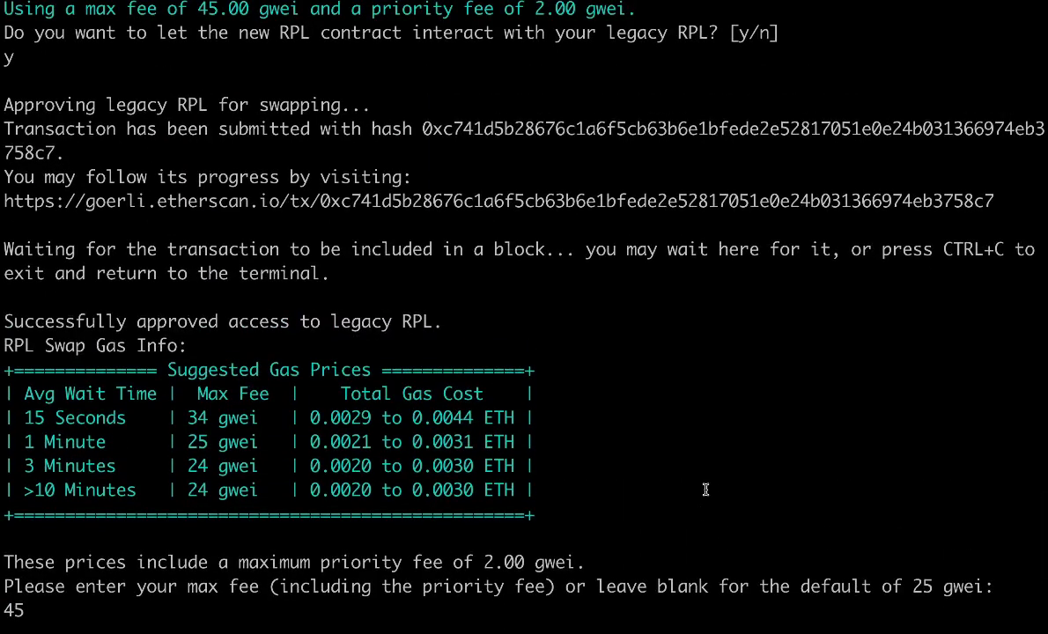
{"action": "scroll", "coordinate": [705, 489], "scroll_direction": "down", "scroll_amount": 3}
{"action": "scroll", "coordinate": [701, 479], "scroll_direction": "up", "scroll_amount": 2}
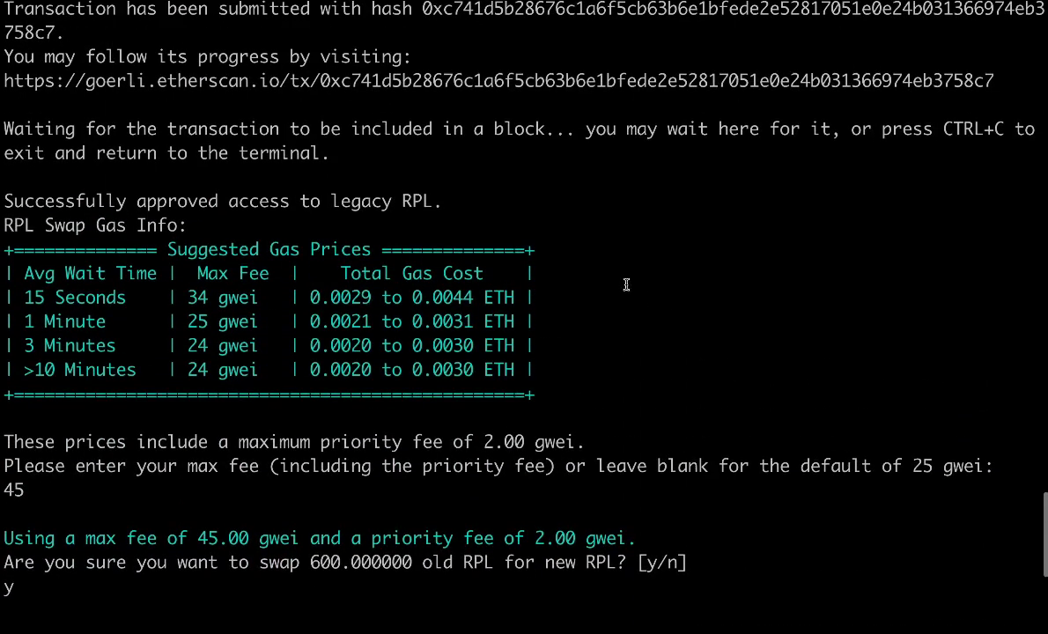
{"action": "scroll", "coordinate": [585, 392], "scroll_direction": "down", "scroll_amount": 5}
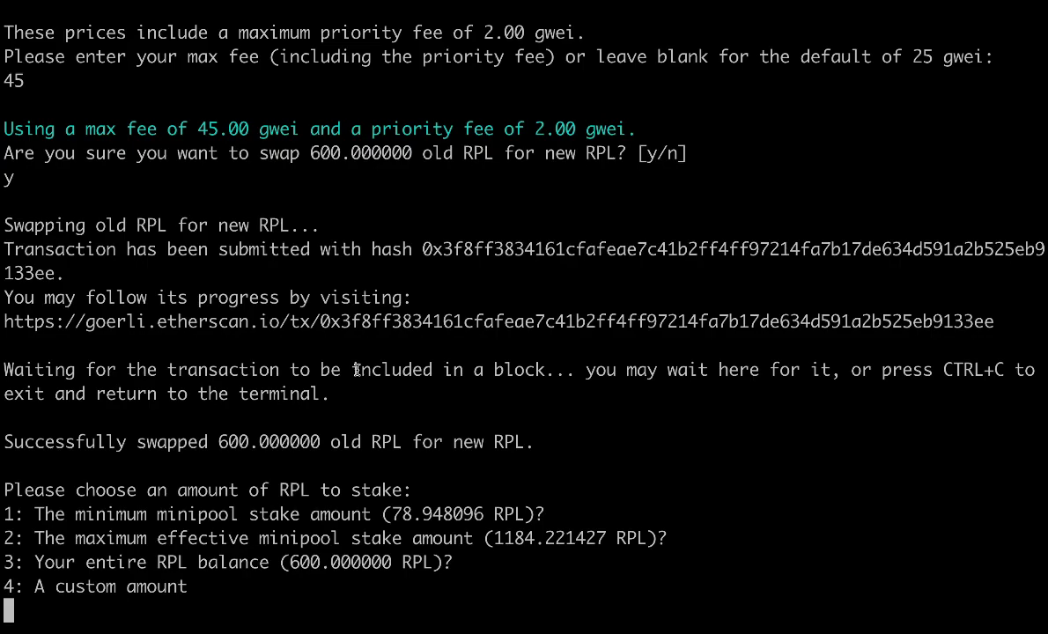
Step: Choose option 4 for a custom stake amount and enter 100 RPL
{"action": "type", "text": "100"}
{"action": "key", "text": "BackSpace"}
{"action": "key", "text": "BackSpace"}
{"action": "key", "text": "BackSpace"}
{"action": "type", "text": "4"}
{"action": "key", "text": "Return"}
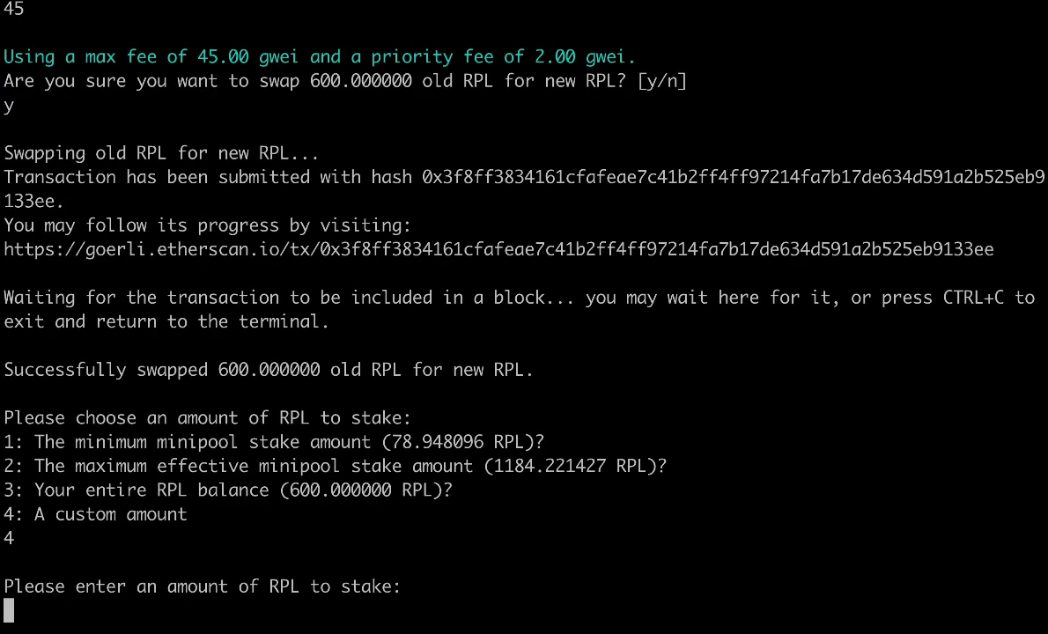
{"action": "type", "text": "100"}
{"action": "key", "text": "Return"}
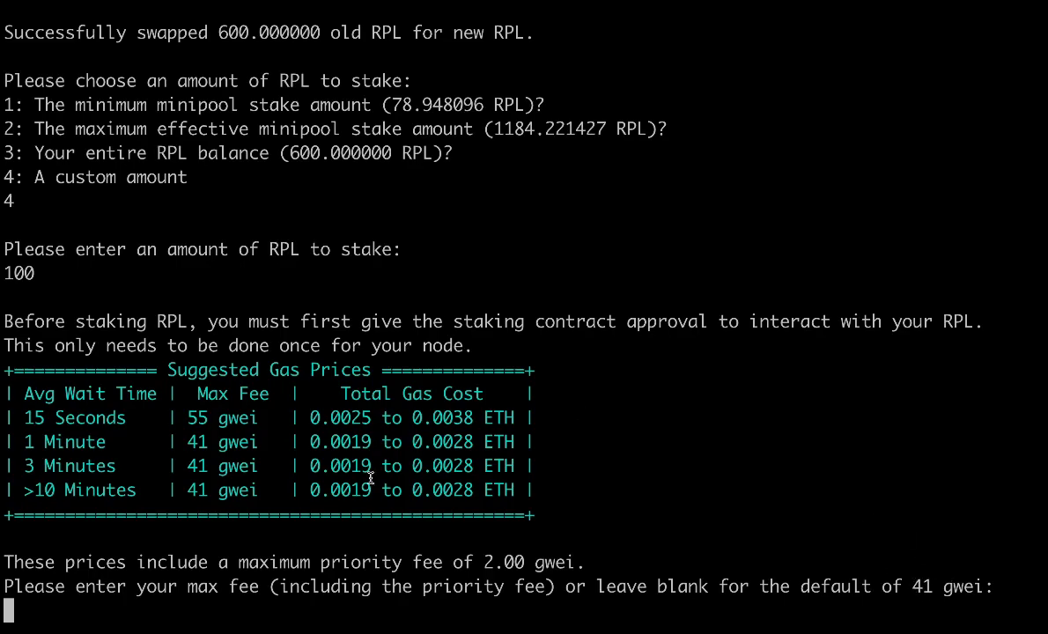
Step: Replace the 45 gwei fee with 65 gwei and confirm the staking contract's RPL approval
{"action": "type", "text": "45"}
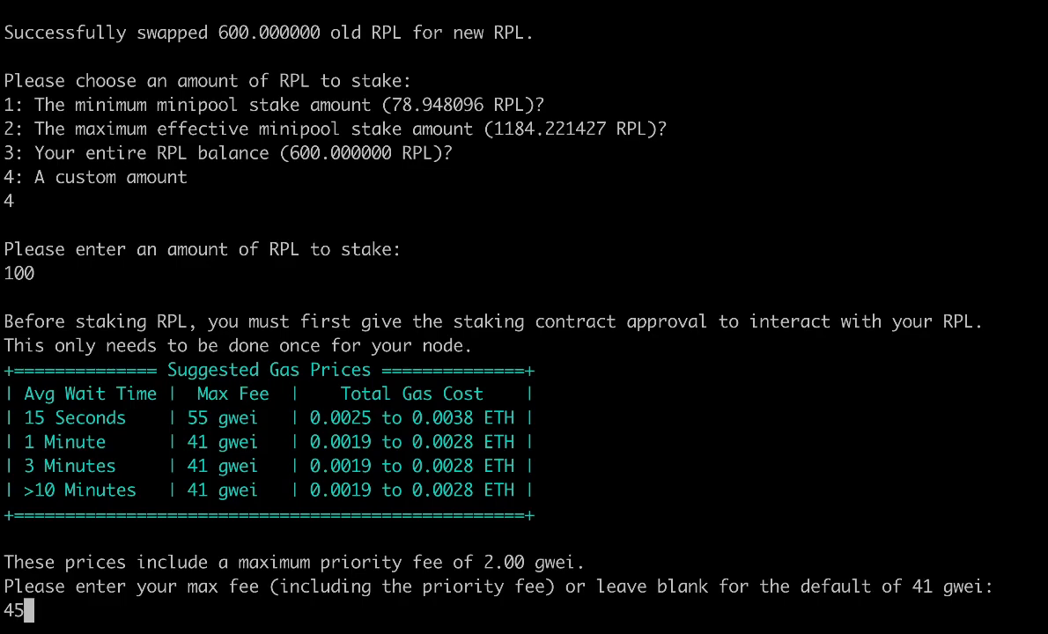
{"action": "key", "text": "BackSpace"}
{"action": "key", "text": "BackSpace"}
{"action": "type", "text": "65"}
{"action": "key", "text": "Return"}
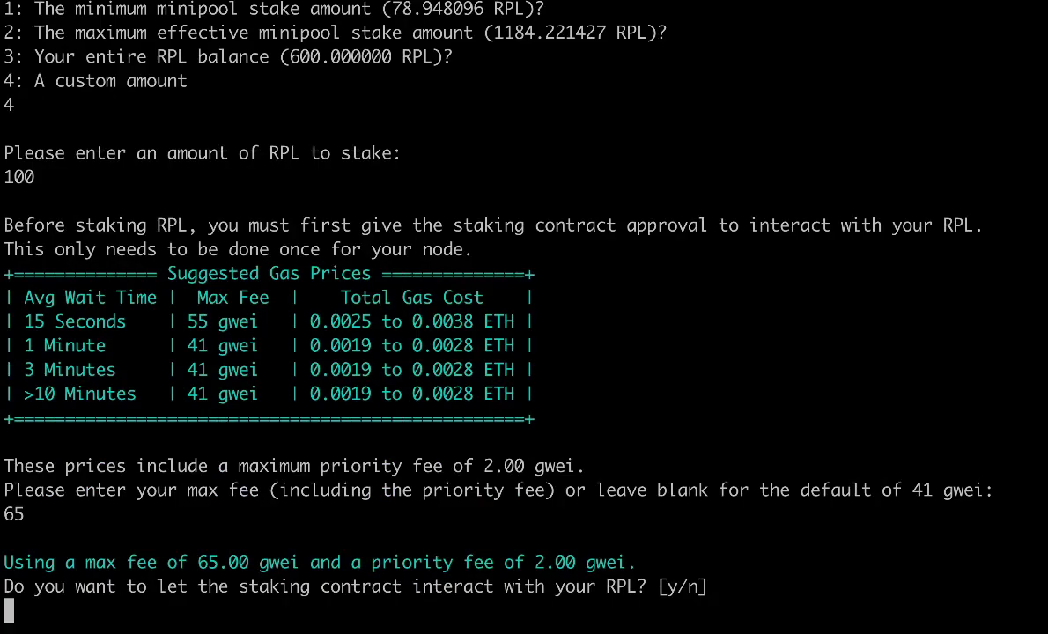
{"action": "type", "text": "y"}
{"action": "key", "text": "Return"}
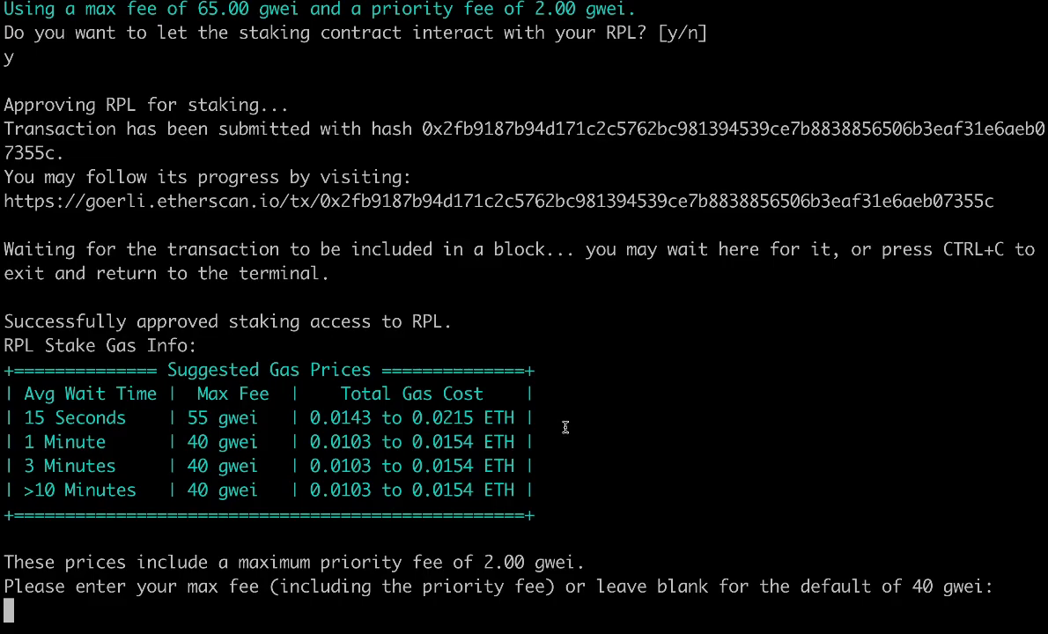
Step: Enter a 65 gwei max fee and confirm staking 100 RPL
{"action": "type", "text": "65"}
{"action": "key", "text": "Return"}
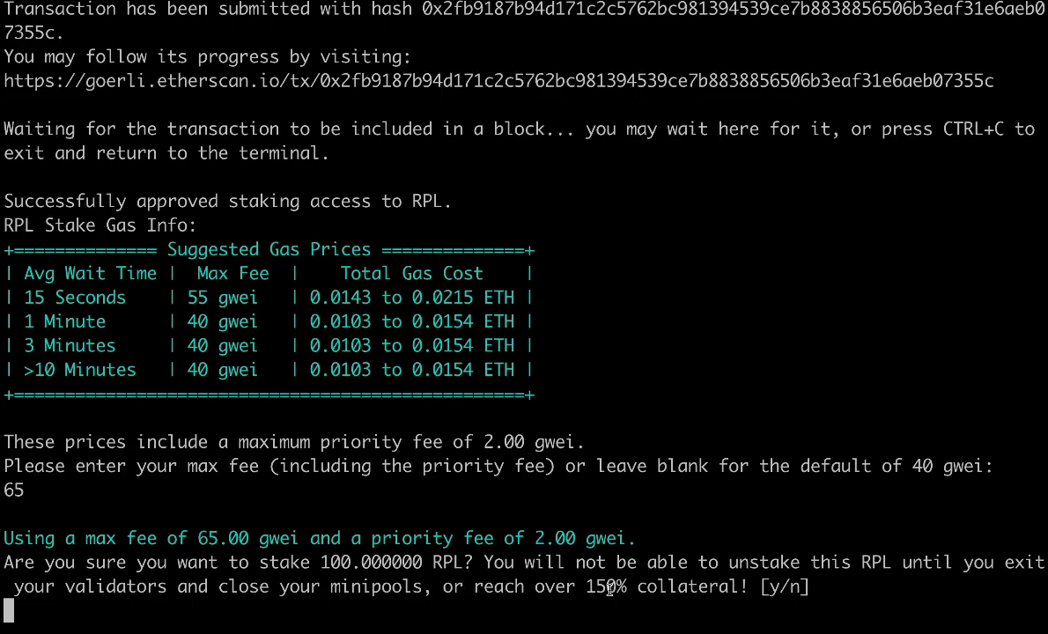
{"action": "type", "text": "y"}
{"action": "key", "text": "Return"}
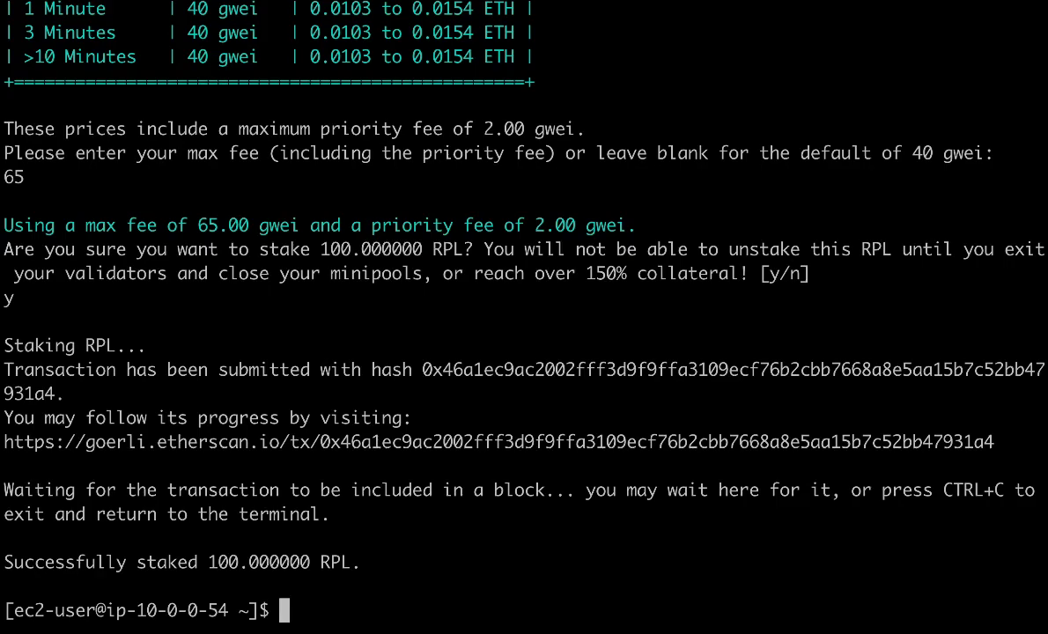
{"action": "type", "text": "rocketpool n"}
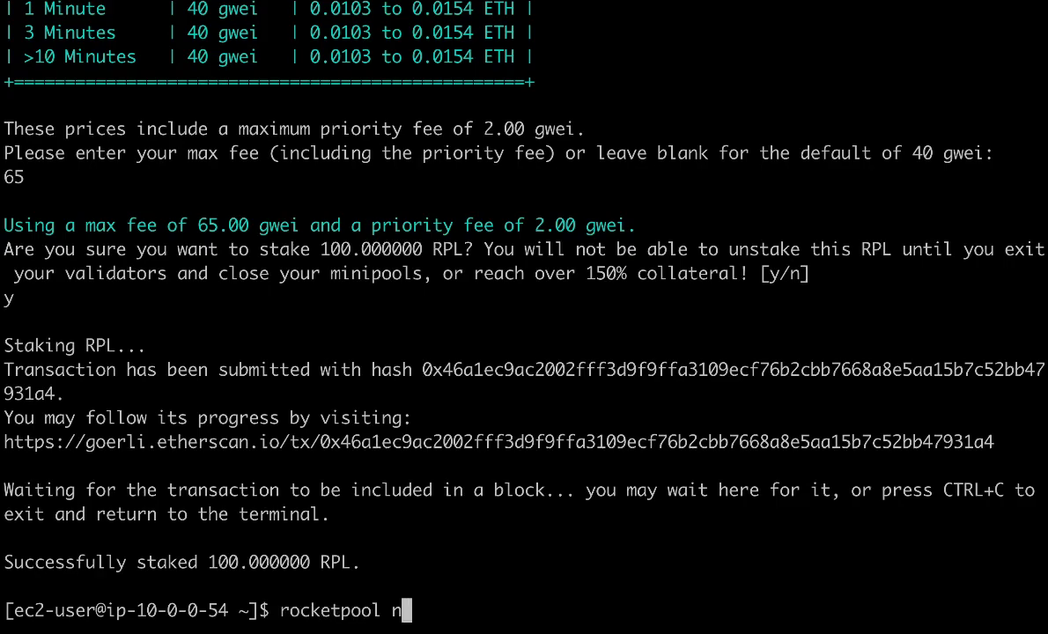
{"action": "type", "text": "ode status"}
Step: Run node status and scroll to the 100 RPL total stake and empty minipools section
{"action": "key", "text": "Return"}
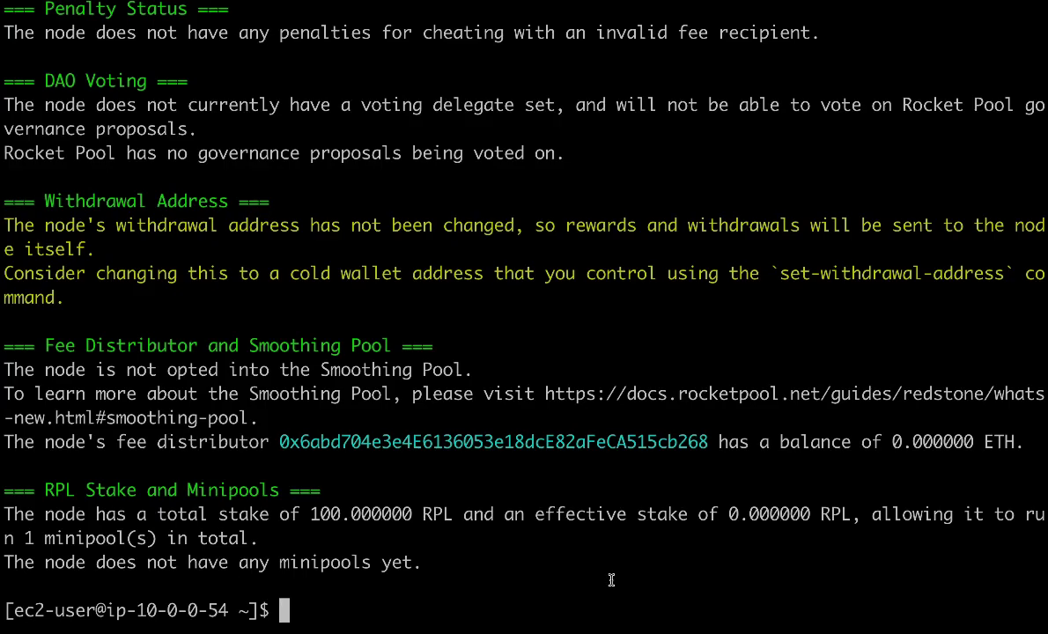
{"action": "scroll", "coordinate": [568, 539], "scroll_direction": "up", "scroll_amount": 5}
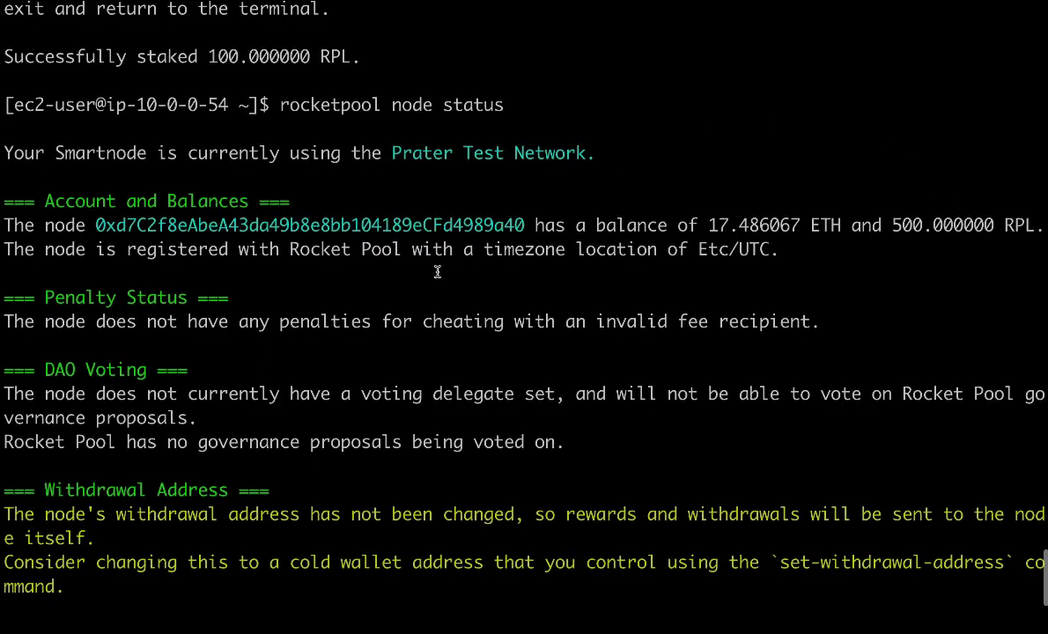
{"action": "scroll", "coordinate": [250, 421], "scroll_direction": "down", "scroll_amount": 5}
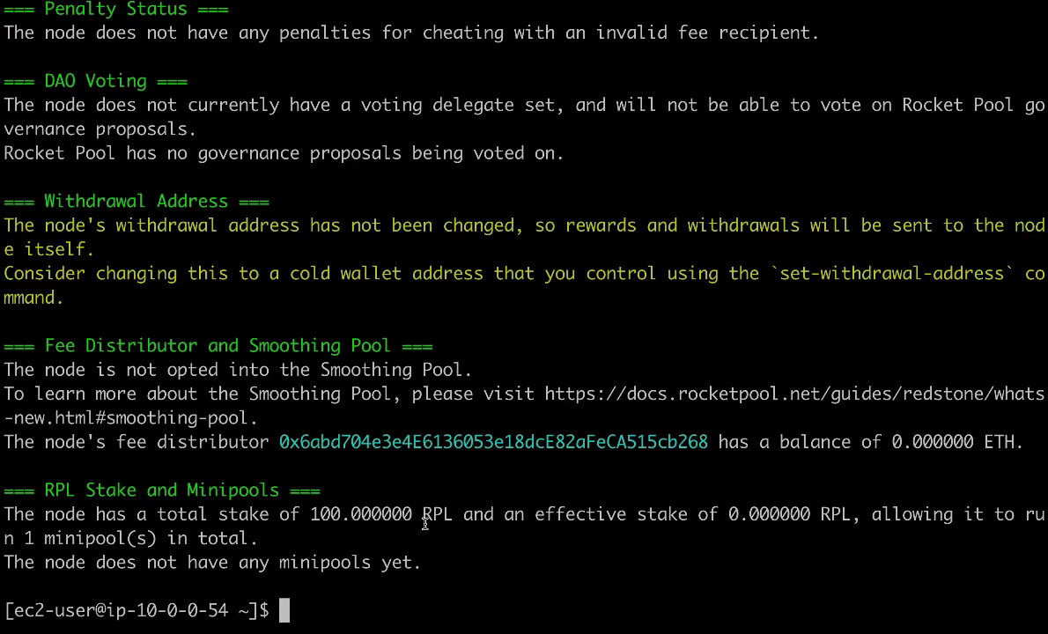
Step: Run 'rocketpool node deposit' and accept the fee distributor notice at 15% commission
{"action": "type", "text": "rocketpool node "}
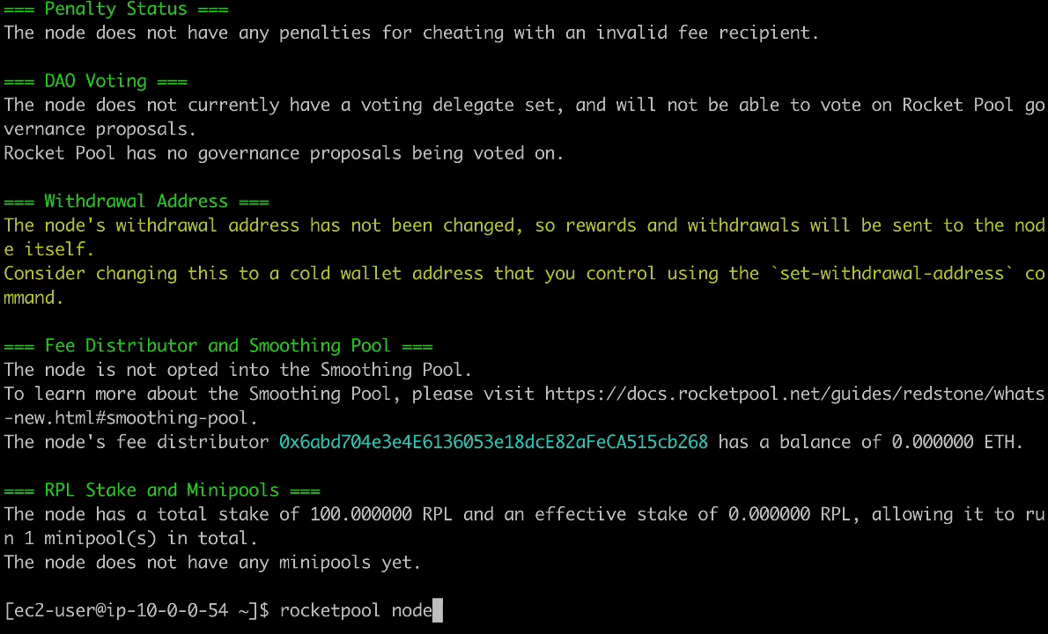
{"action": "type", "text": "de"}
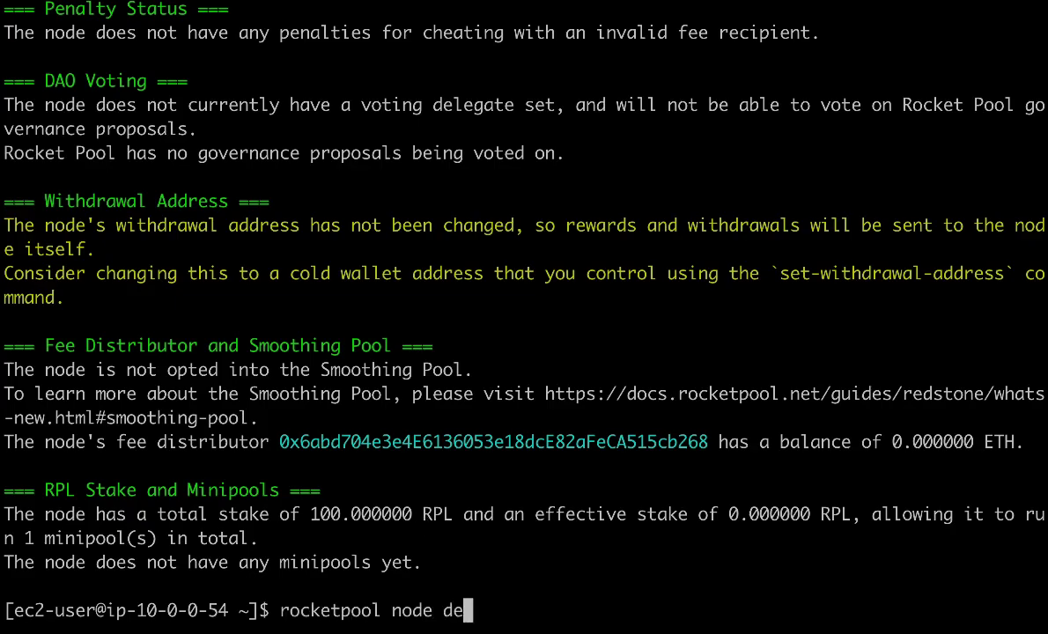
{"action": "type", "text": "posit"}
{"action": "key", "text": "Return"}
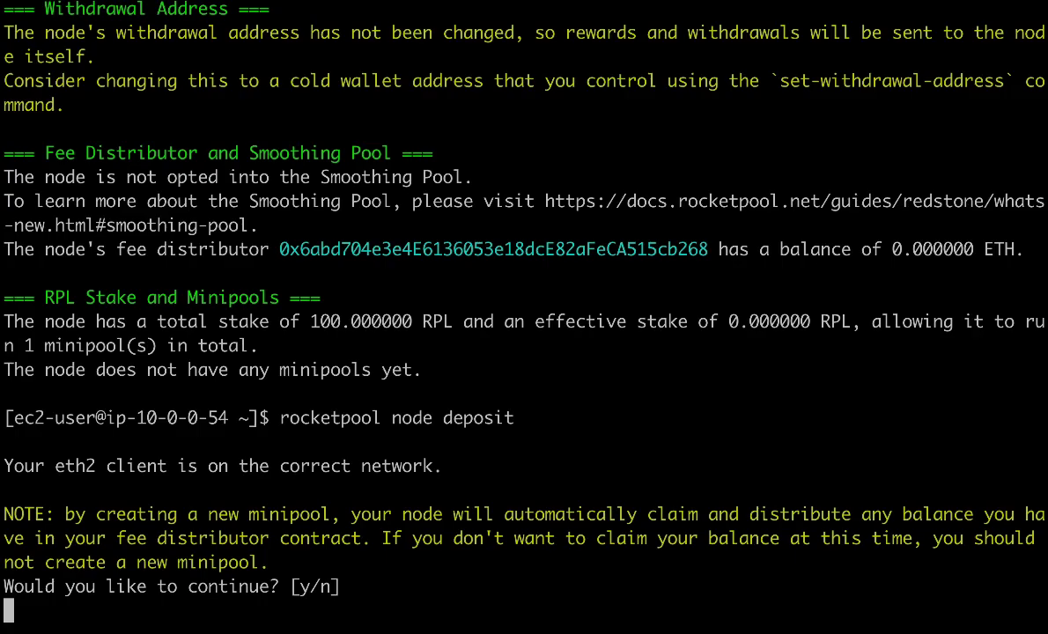
{"action": "type", "text": "y"}
{"action": "key", "text": "Return"}
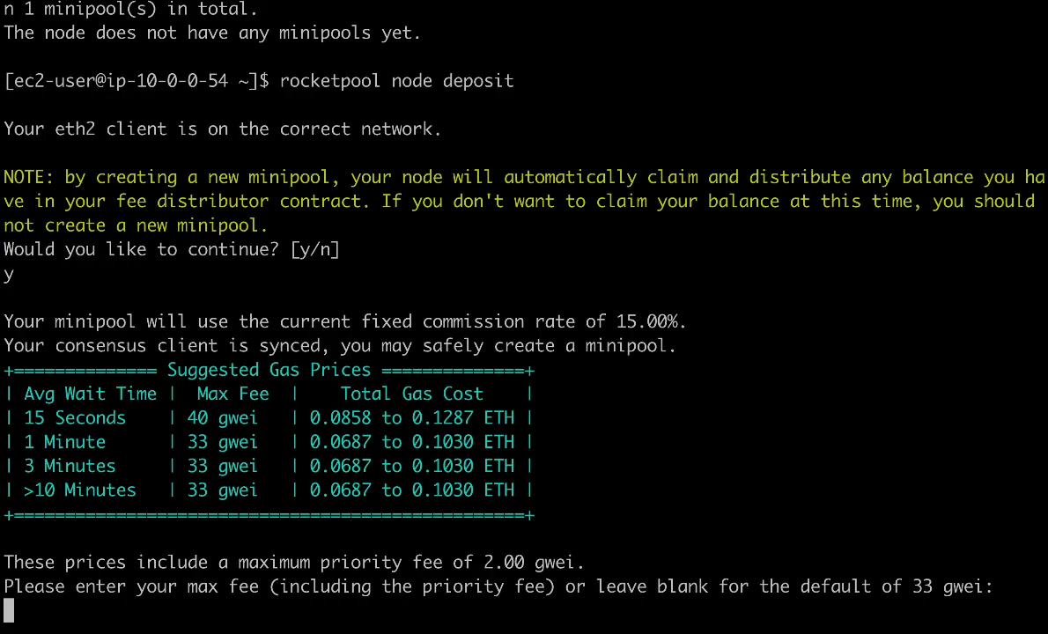
Step: Confirm the 16 ETH minipool deposit at a 65 gwei max fee
{"action": "type", "text": "65"}
{"action": "key", "text": "Return"}
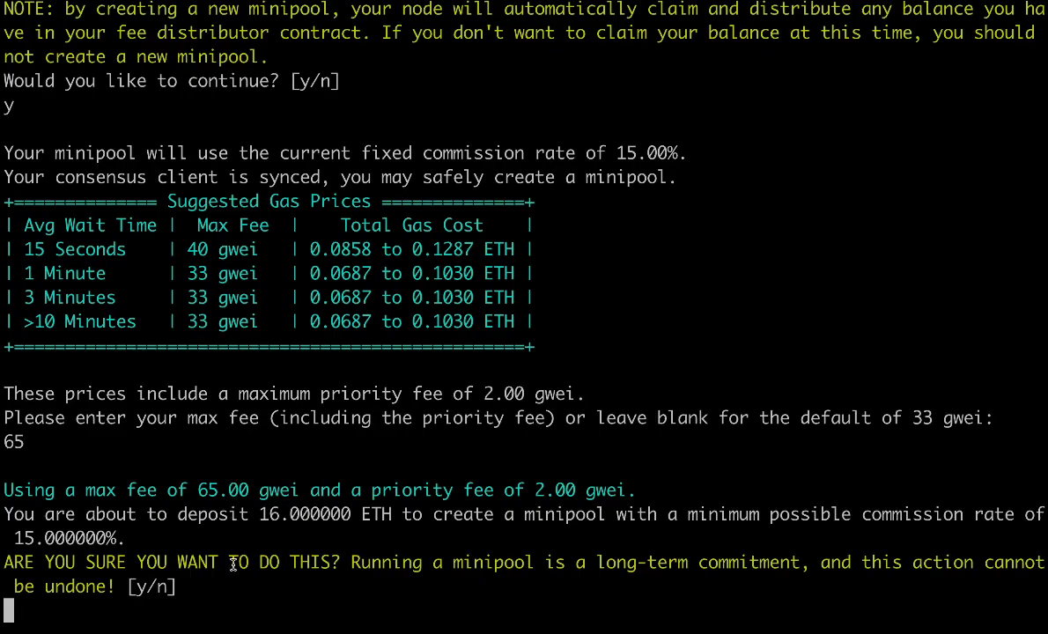
{"action": "type", "text": "y"}
{"action": "key", "text": "Return"}
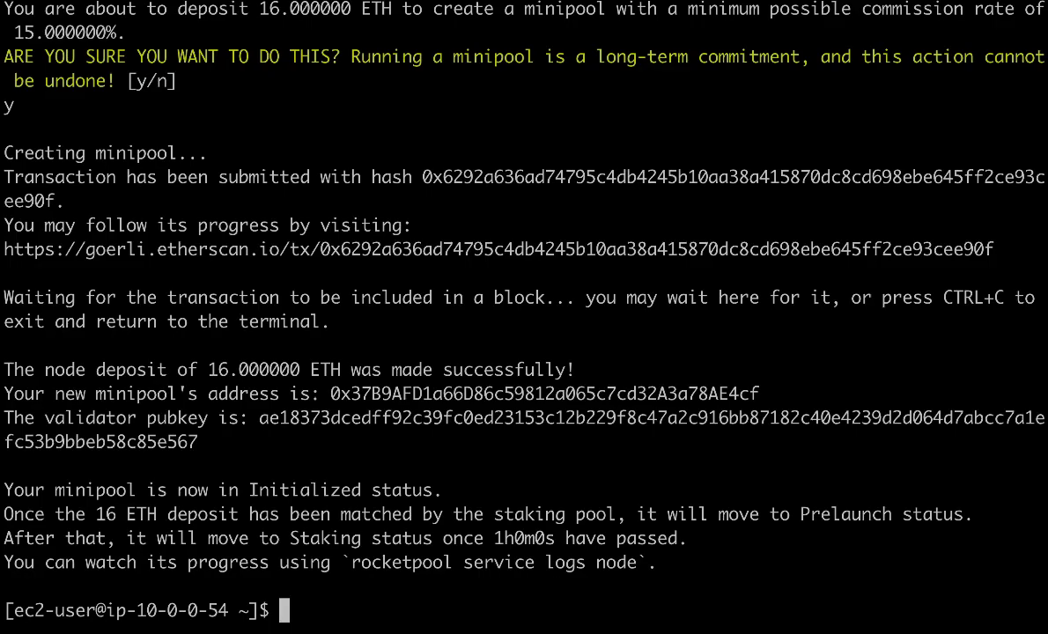
Step: Briefly follow the node service logs with 'rocketpool service logs node', then stop them
{"action": "type", "text": "rocketpool ser"}
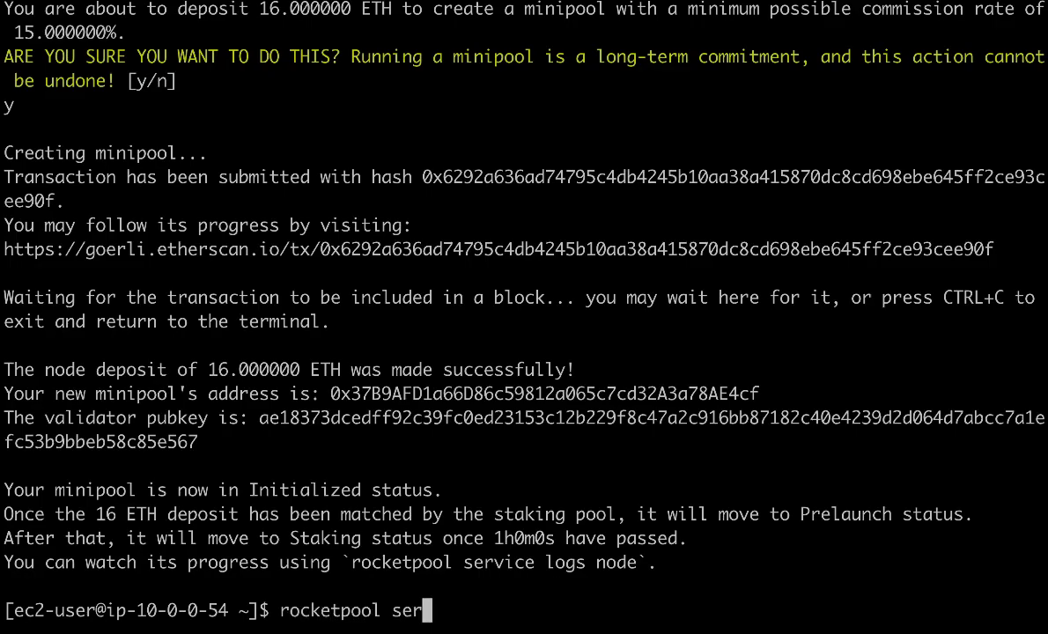
{"action": "type", "text": "vice logs nde"}
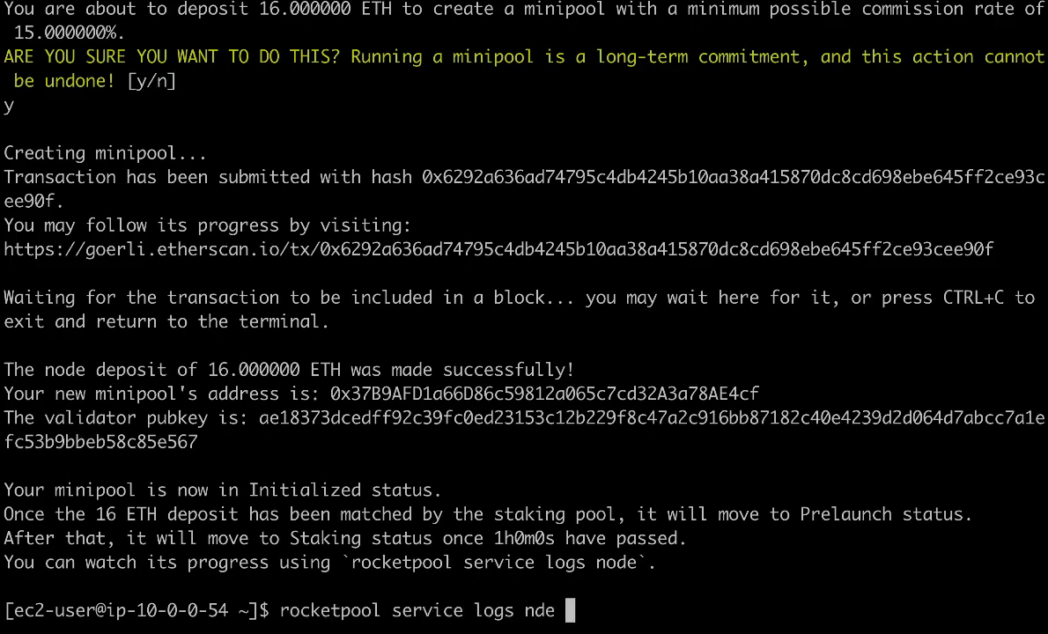
{"action": "key", "text": "BackSpace"}
{"action": "key", "text": "BackSpace"}
{"action": "type", "text": "ode"}
{"action": "key", "text": "Return"}
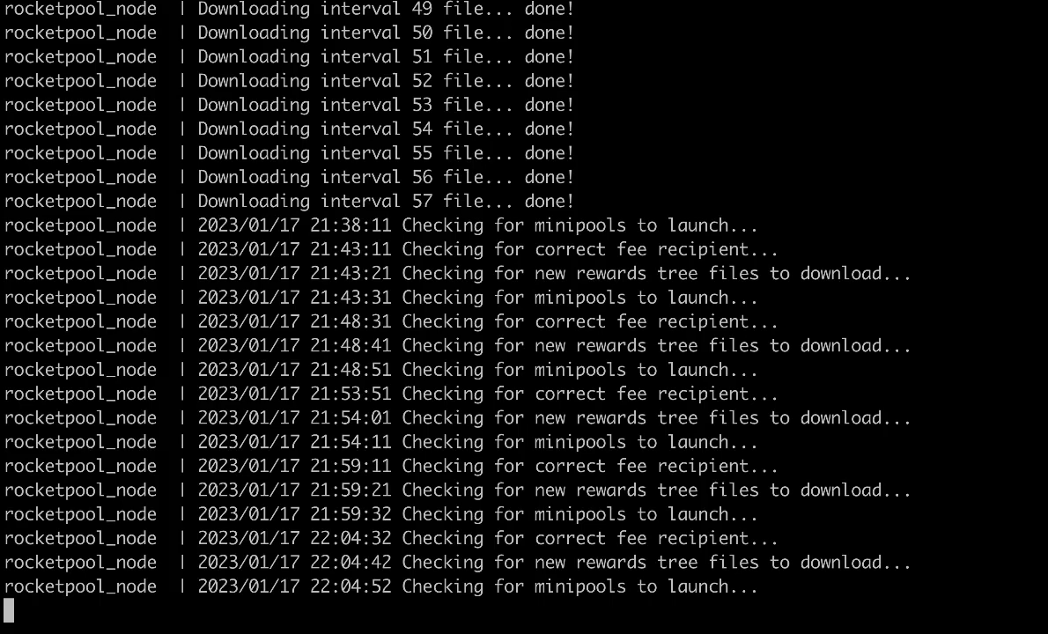
{"action": "key", "text": "ctrl+c"}
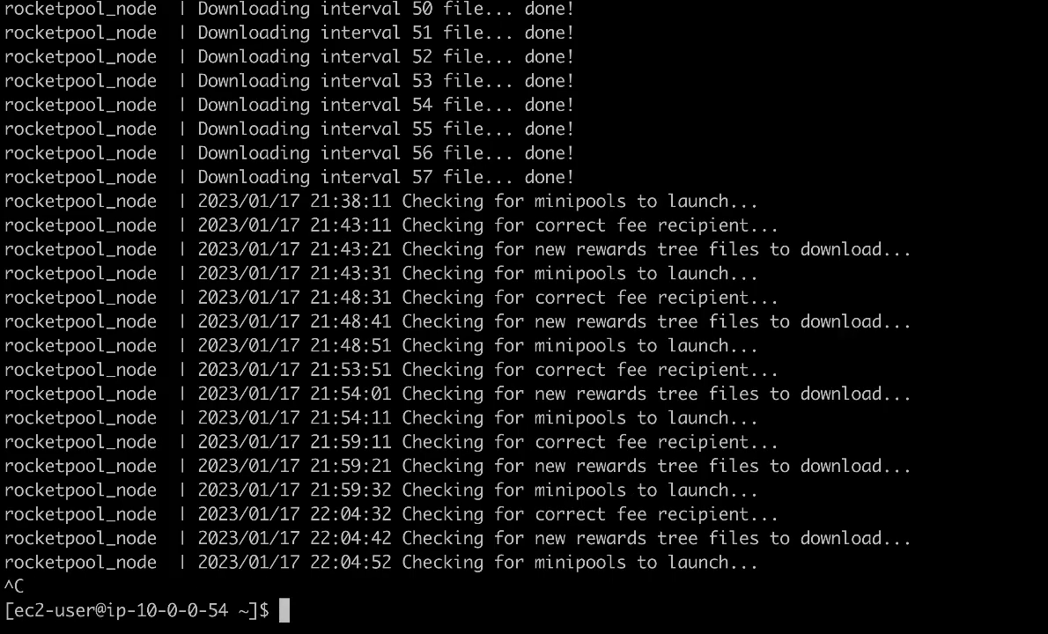
Step: Clear the screen and review 'rocketpool node status' for the 100 RPL stake and prelaunch minipool
{"action": "type", "text": "clear"}
{"action": "key", "text": "Return"}
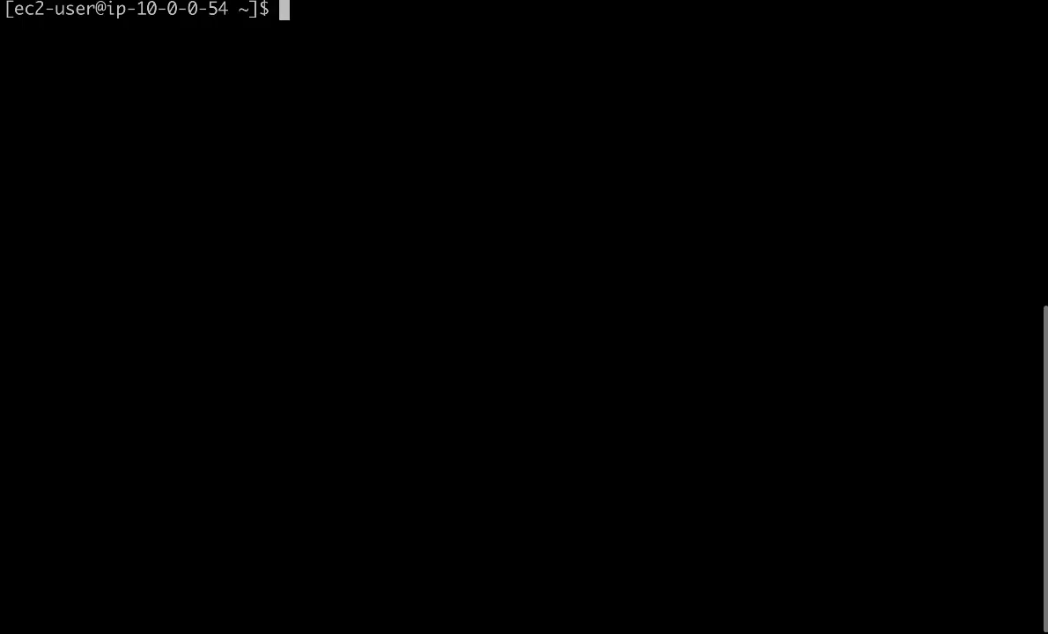
{"action": "type", "text": "rocketpool n"}
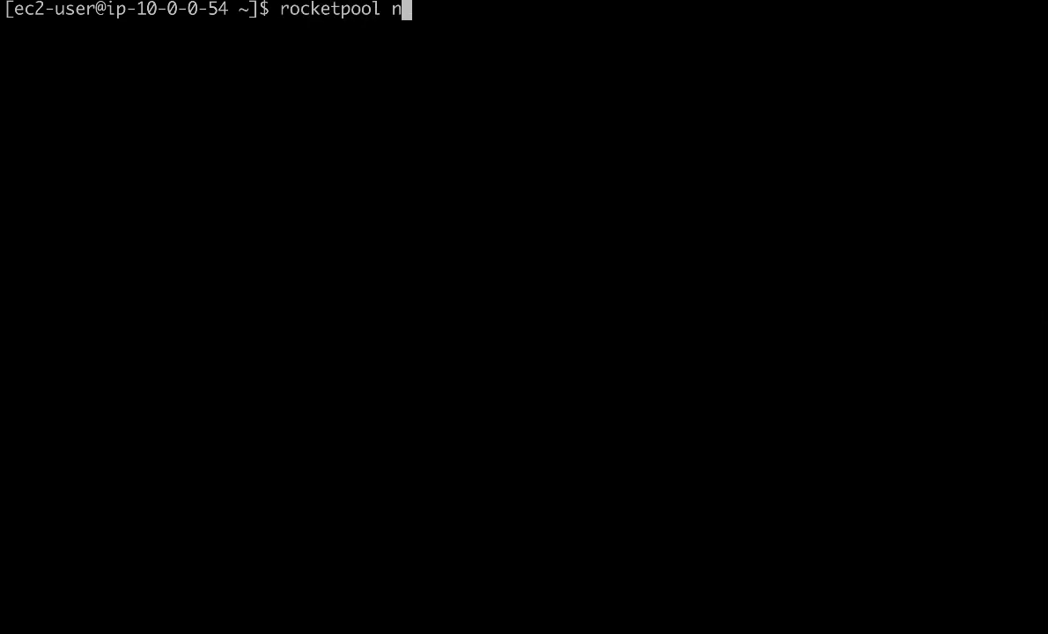
{"action": "type", "text": "ode status"}
{"action": "key", "text": "Return"}
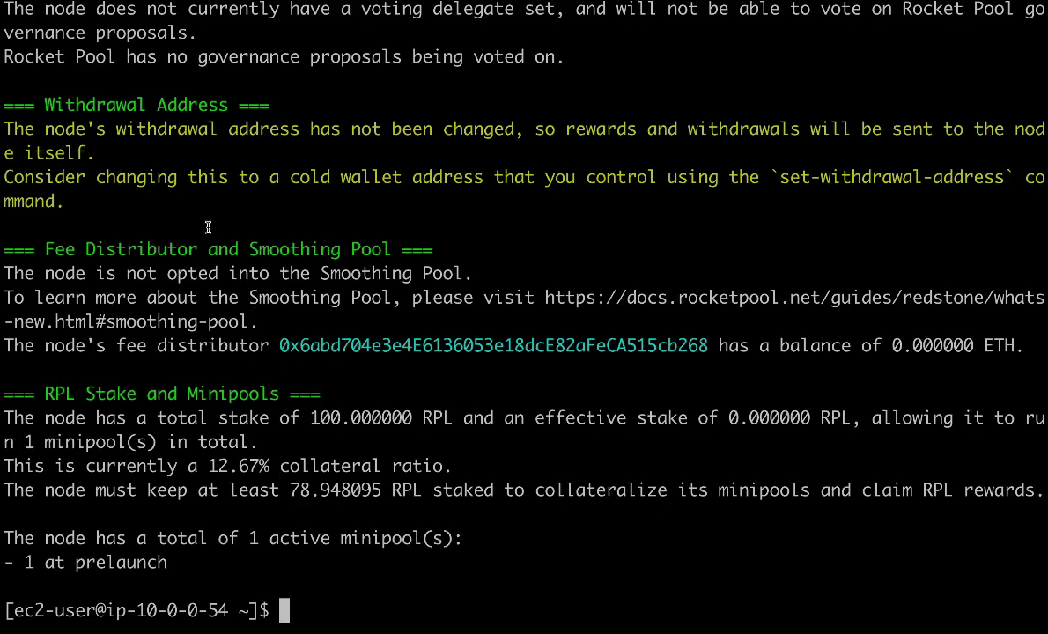
{"action": "scroll", "coordinate": [203, 221], "scroll_direction": "up", "scroll_amount": 5}
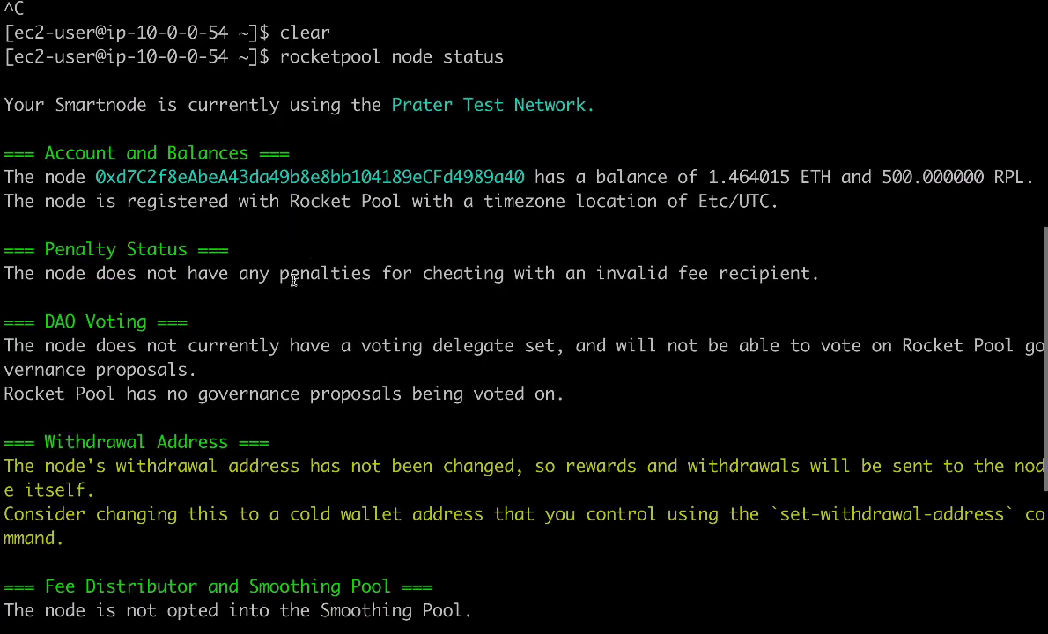
{"action": "scroll", "coordinate": [292, 281], "scroll_direction": "down", "scroll_amount": 4}
{"action": "scroll", "coordinate": [293, 280], "scroll_direction": "up", "scroll_amount": 3}
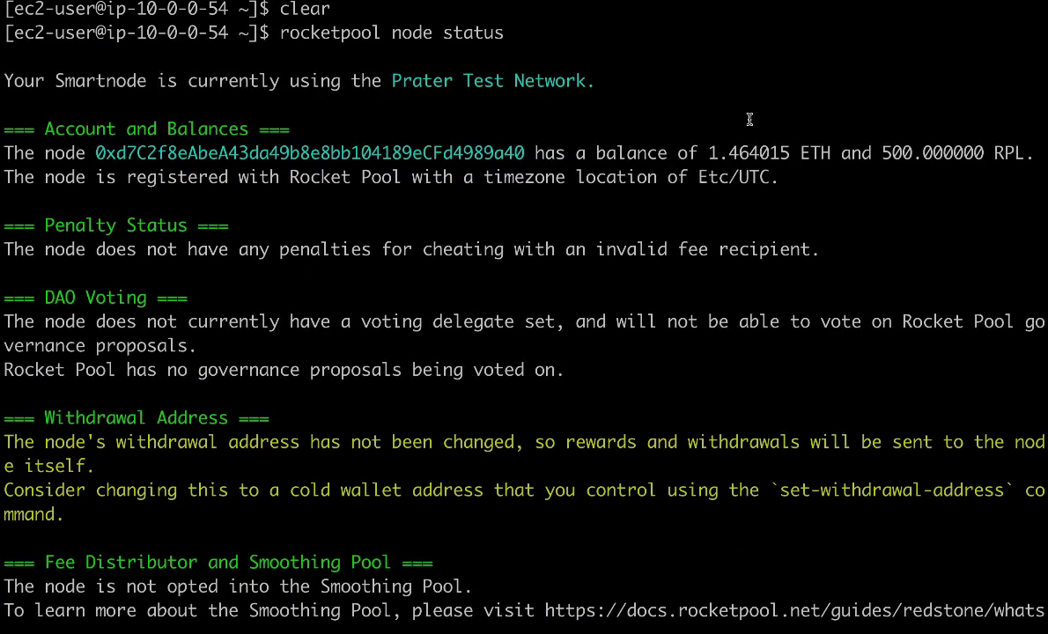
{"action": "scroll", "coordinate": [502, 162], "scroll_direction": "down", "scroll_amount": 6}
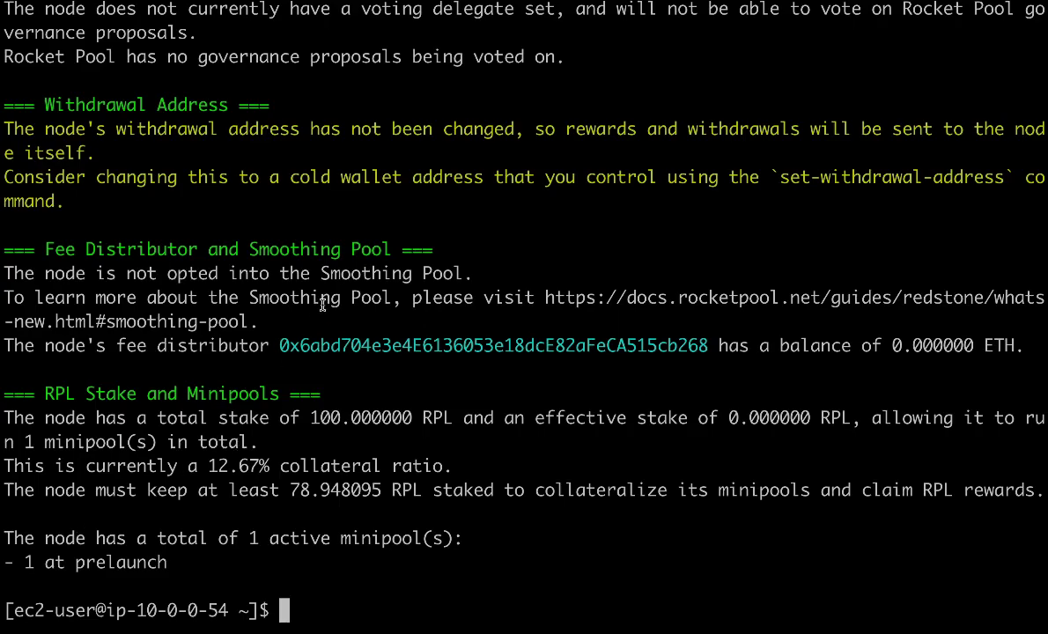
{"action": "scroll", "coordinate": [322, 304], "scroll_direction": "up", "scroll_amount": 5}
{"action": "scroll", "coordinate": [322, 304], "scroll_direction": "down", "scroll_amount": 5}
Step: In a new Chrome tab, search 'prater beacon chain explorer' and open prater.beaconcha.in
{"action": "key", "text": "ctrl+Left"}
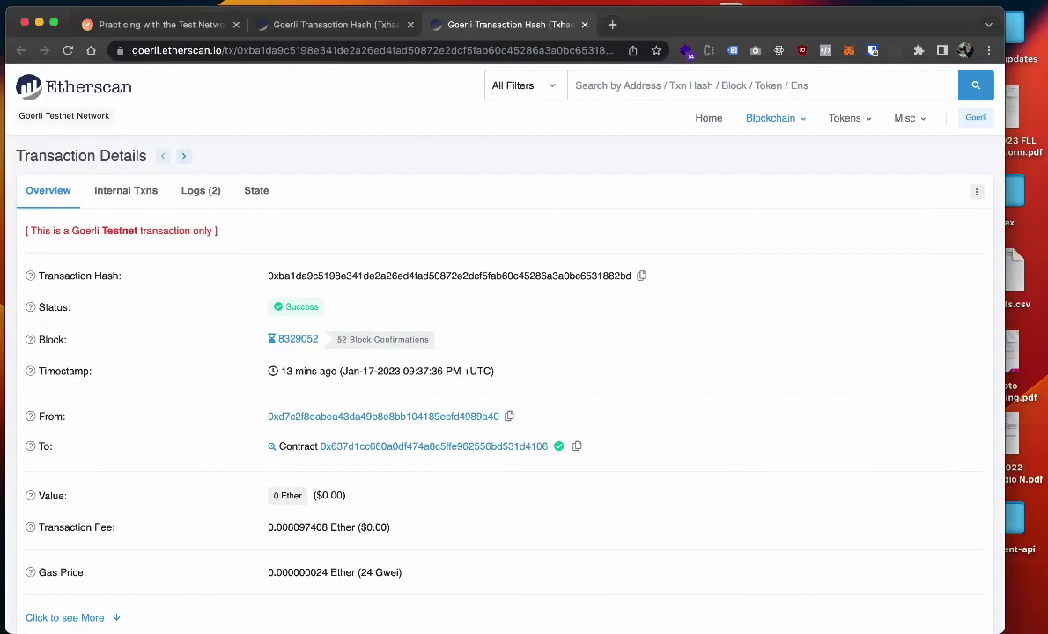
{"action": "left_click", "coordinate": [616, 29]}
{"action": "type", "text": "practer"}
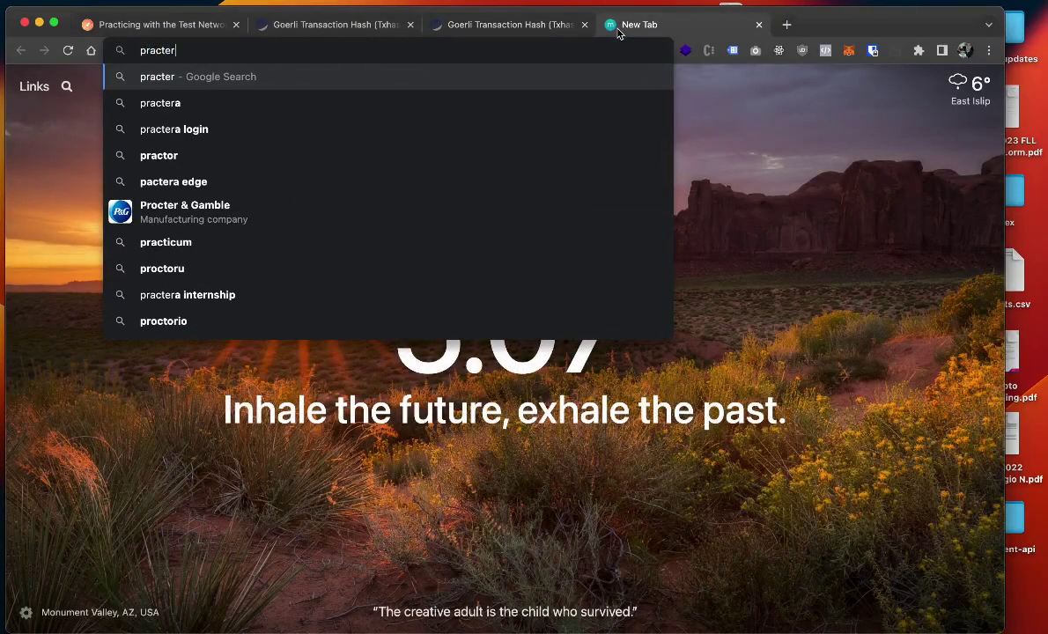
{"action": "key", "text": "BackSpace"}
{"action": "key", "text": "BackSpace"}
{"action": "key", "text": "BackSpace"}
{"action": "key", "text": "BackSpace"}
{"action": "type", "text": "ter beac"}
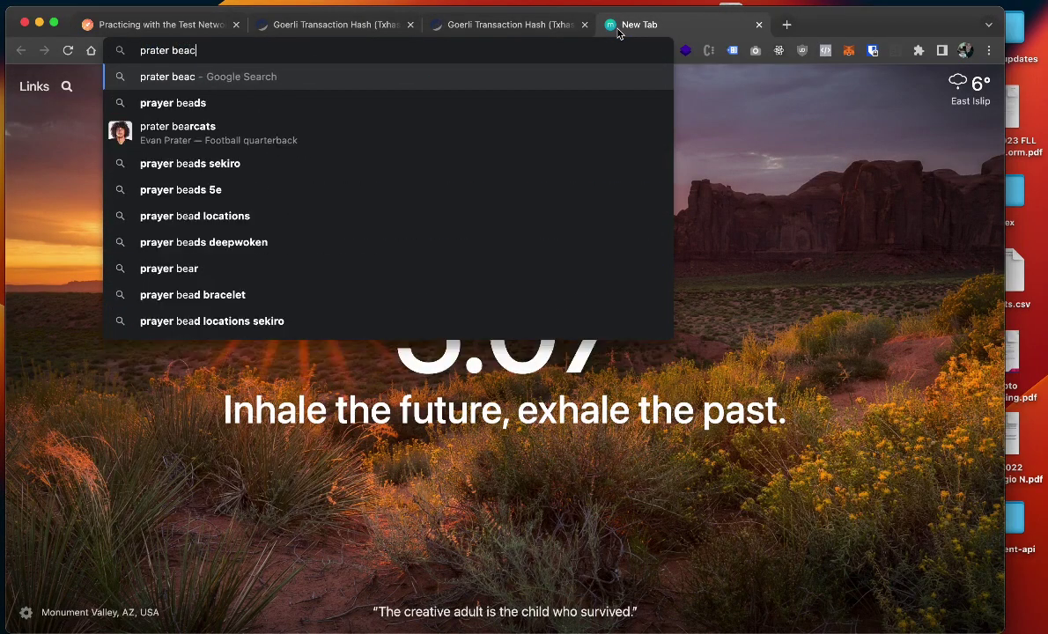
{"action": "type", "text": "on chain explorer"}
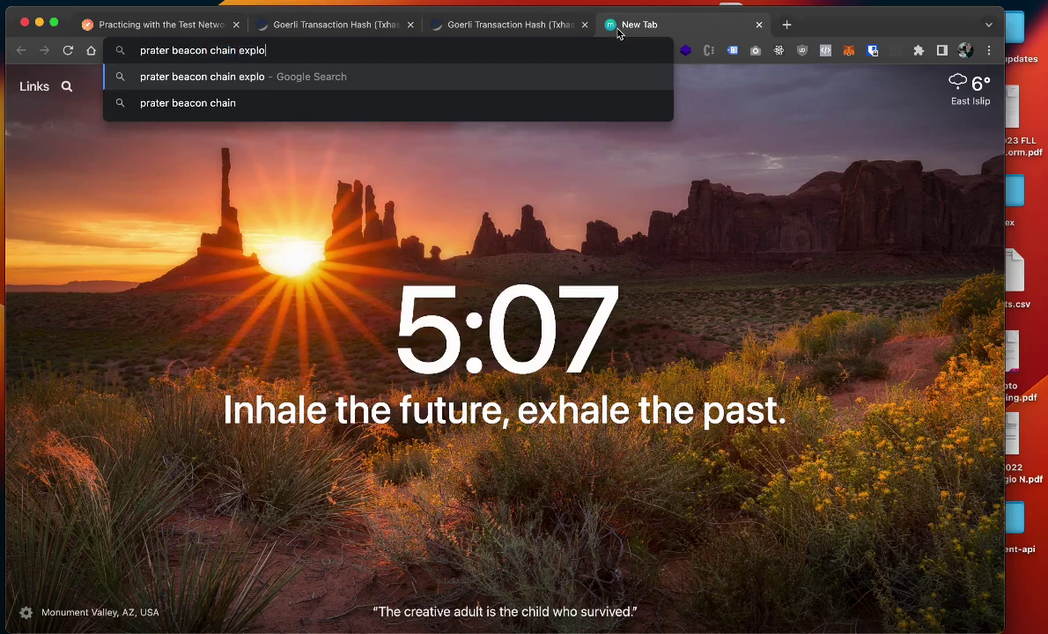
{"action": "key", "text": "Return"}
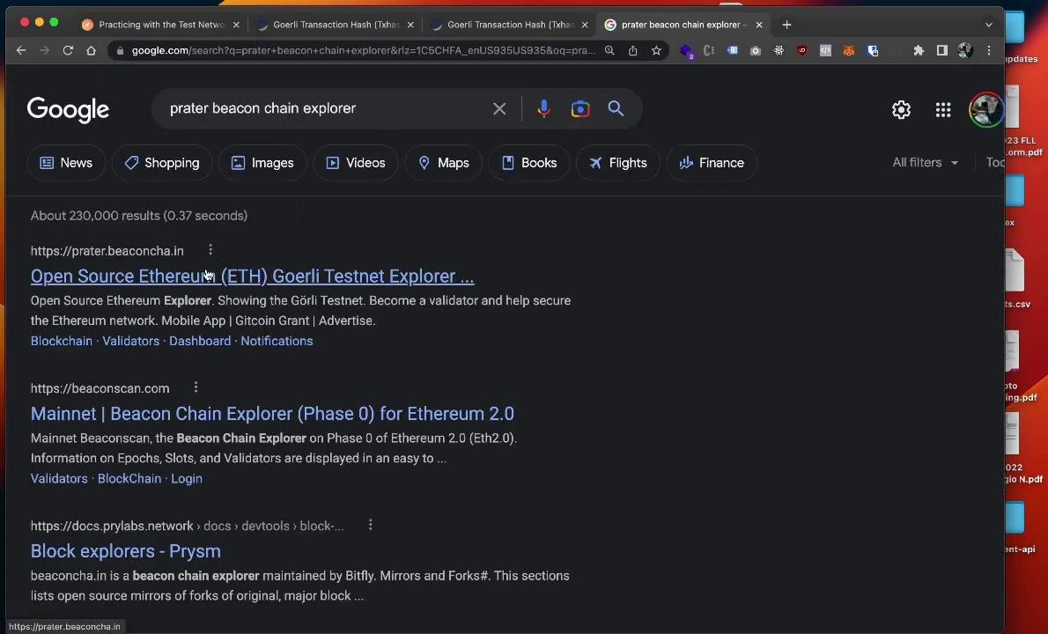
{"action": "left_click", "coordinate": [206, 276]}
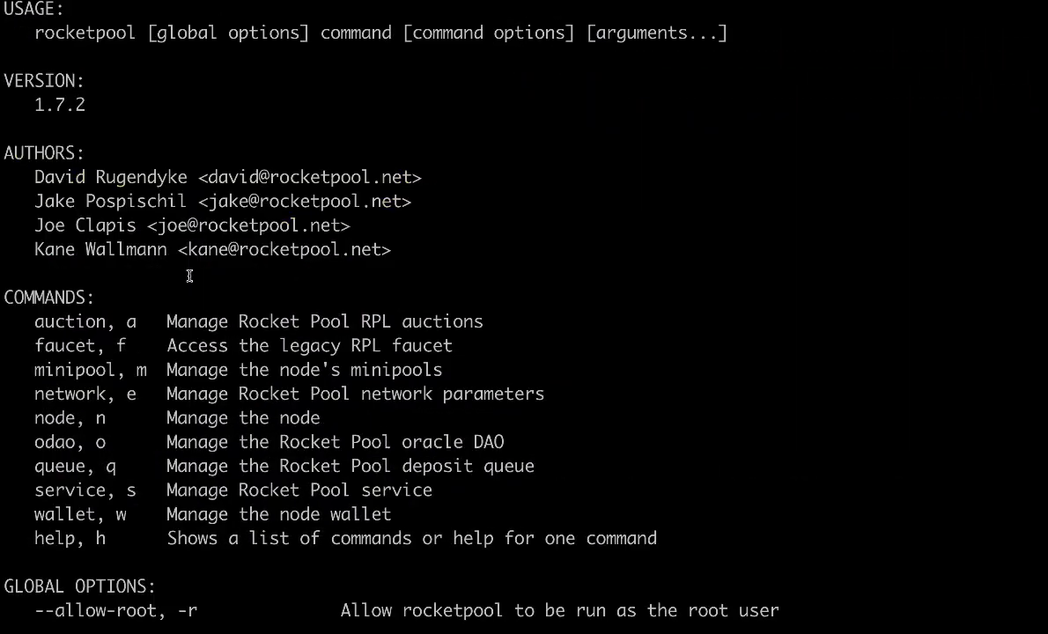
Step: Run 'rocketpool minipool status' to show the prelaunch 16 ETH minipool and copy its validator pubkey
{"action": "type", "text": "rocketp"}
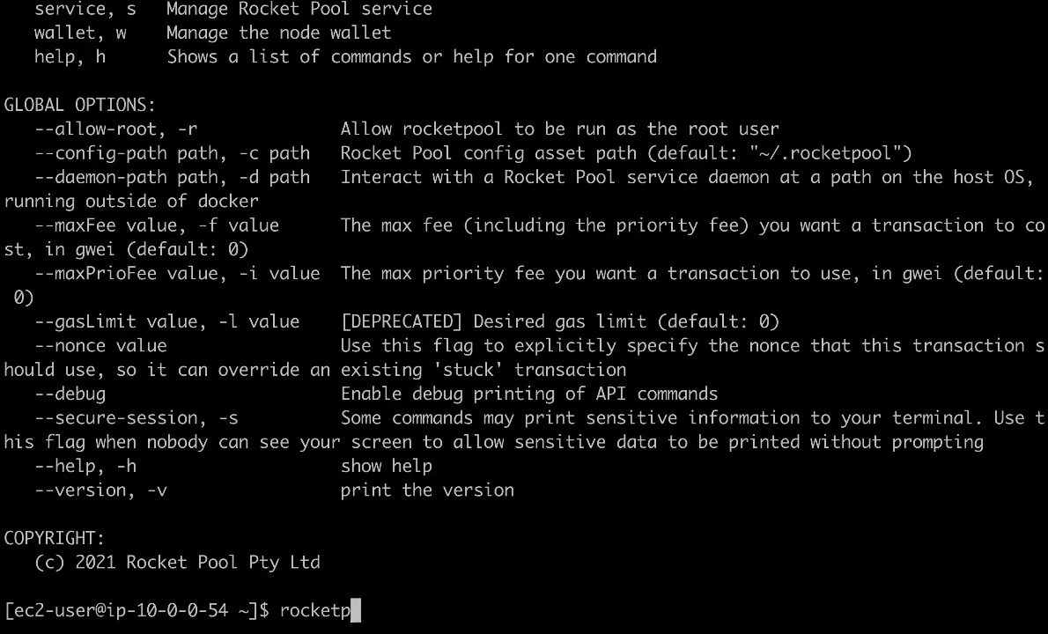
{"action": "type", "text": "ool minipool"}
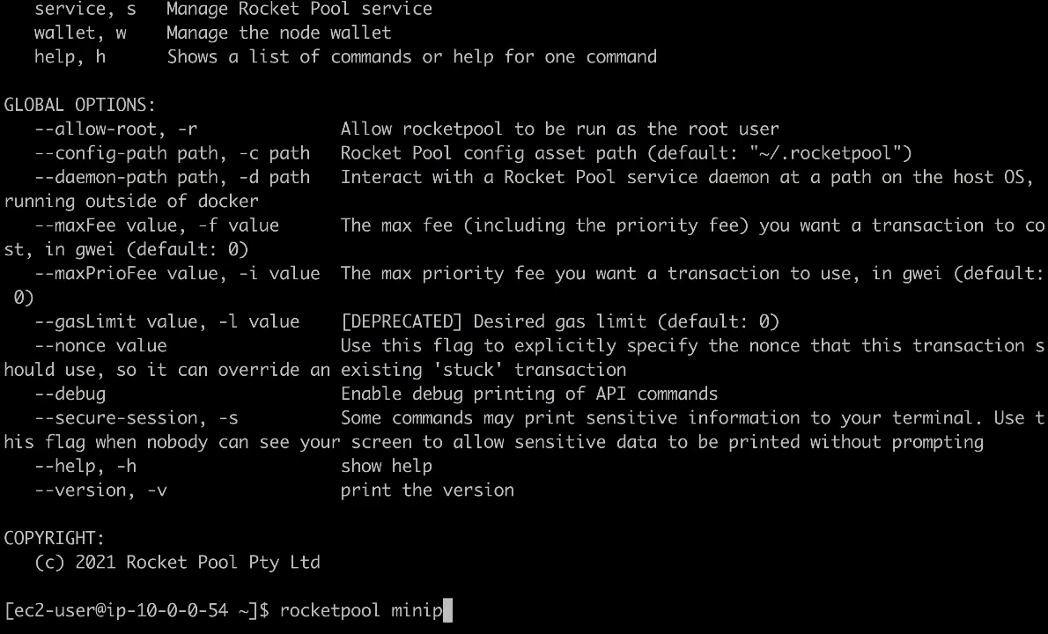
{"action": "key", "text": "Return"}
{"action": "key", "text": "Up"}
{"action": "key", "text": "BackSpace"}
{"action": "key", "text": "BackSpace"}
{"action": "key", "text": "BackSpace"}
{"action": "key", "text": "BackSpace"}
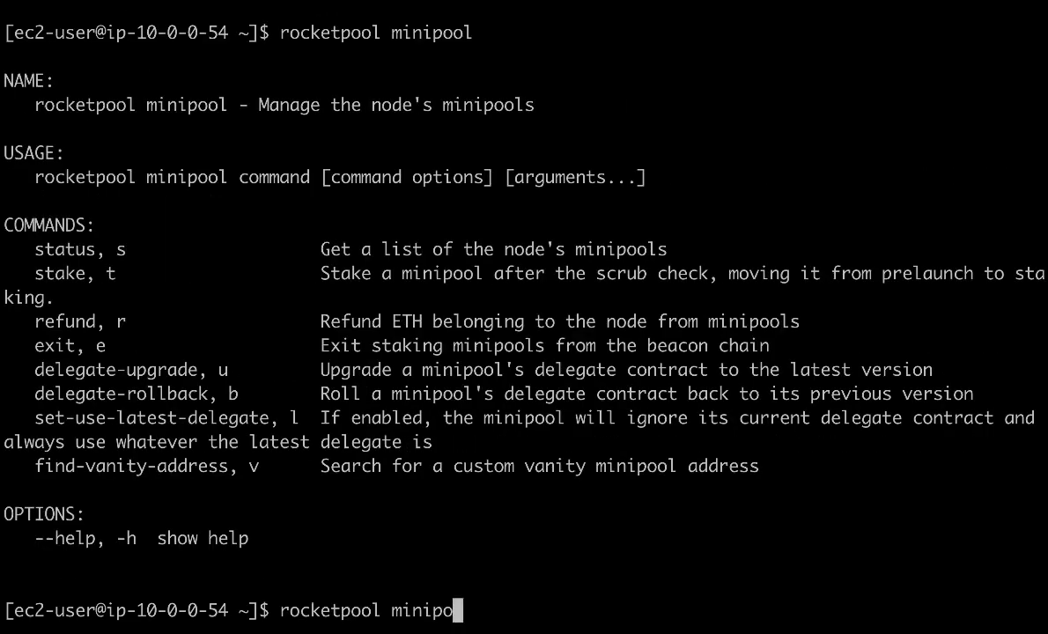
{"action": "type", "text": "pool status"}
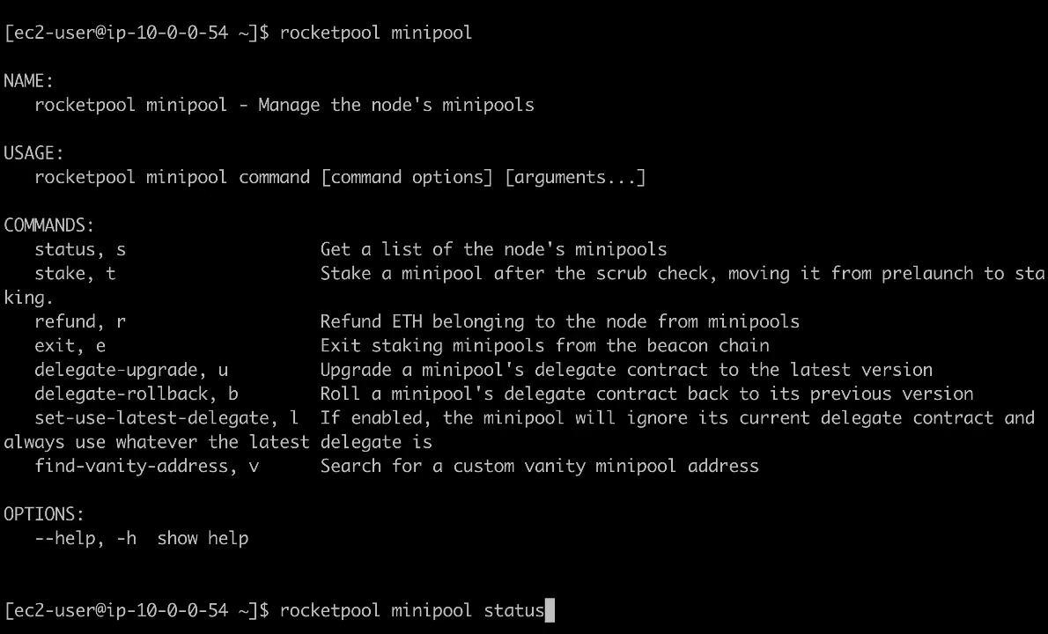
{"action": "key", "text": "Return"}
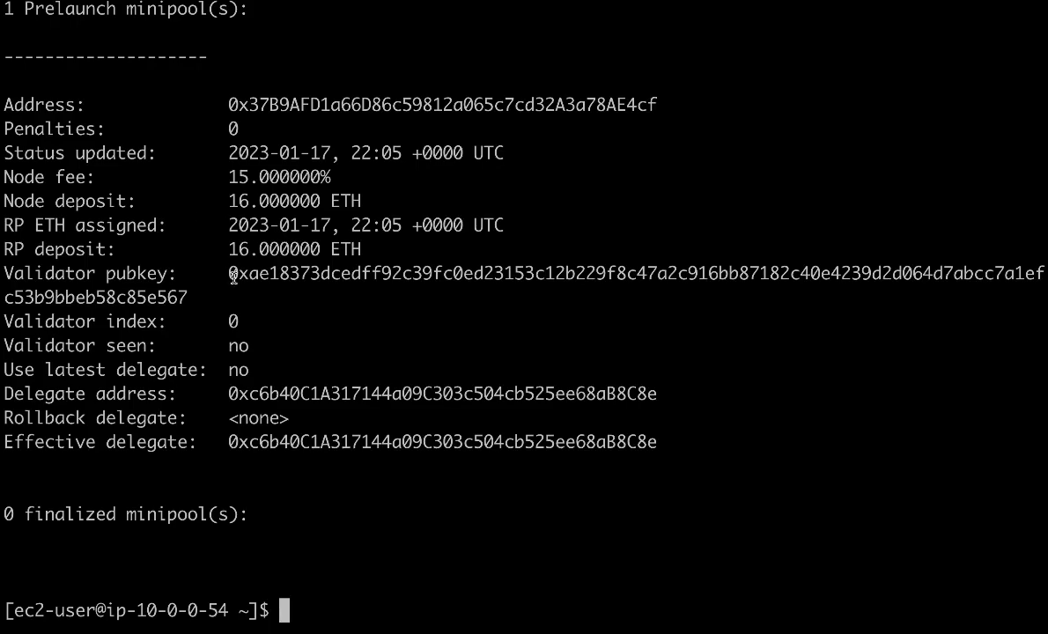
{"action": "left_click_drag", "start_coordinate": [227, 274], "coordinate": [192, 295]}
{"action": "key", "text": "super+c"}
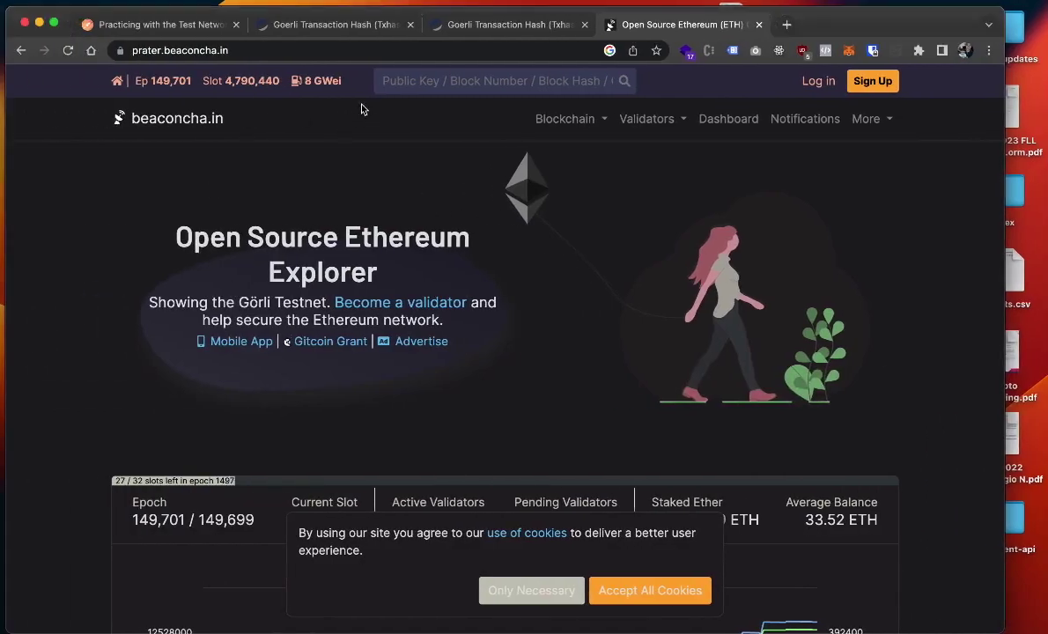
Step: Search beaconcha.in for the copied validator pubkey
{"action": "left_click", "coordinate": [417, 85]}
{"action": "key", "text": "super+v"}
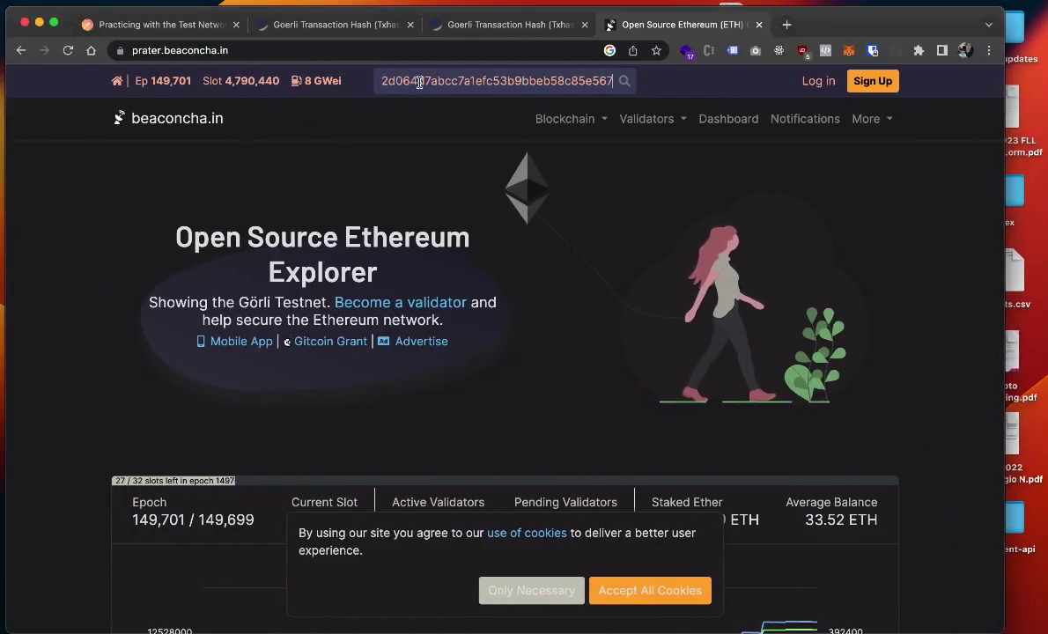
{"action": "key", "text": "Return"}
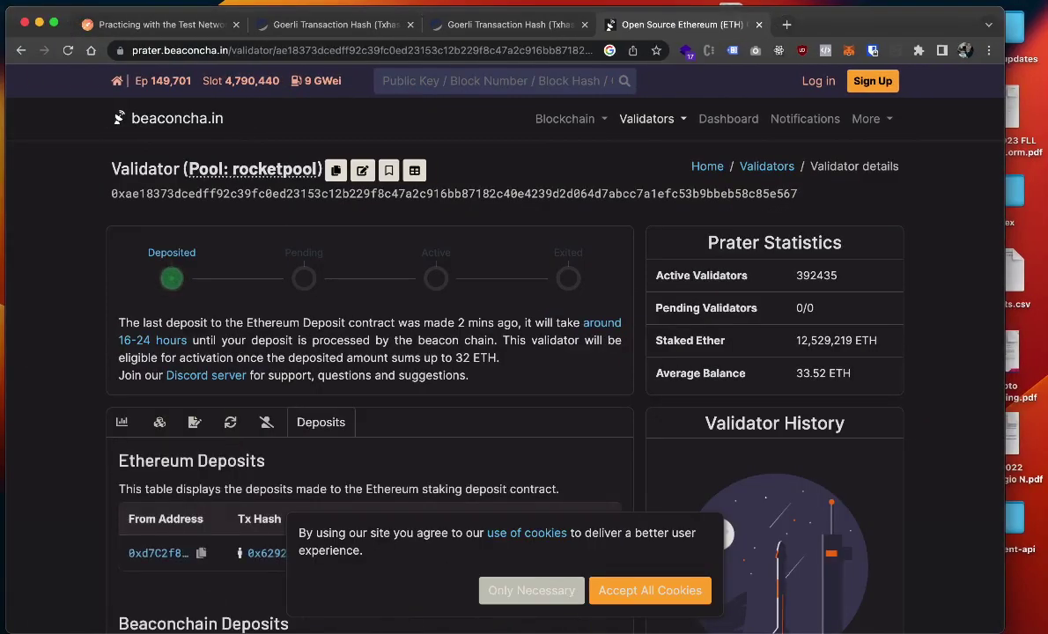
Step: Accept cookies and scroll to the valid 16 ETH deposit in block 8329155
{"action": "left_click", "coordinate": [658, 592]}
{"action": "scroll", "coordinate": [528, 458], "scroll_direction": "down", "scroll_amount": 2}
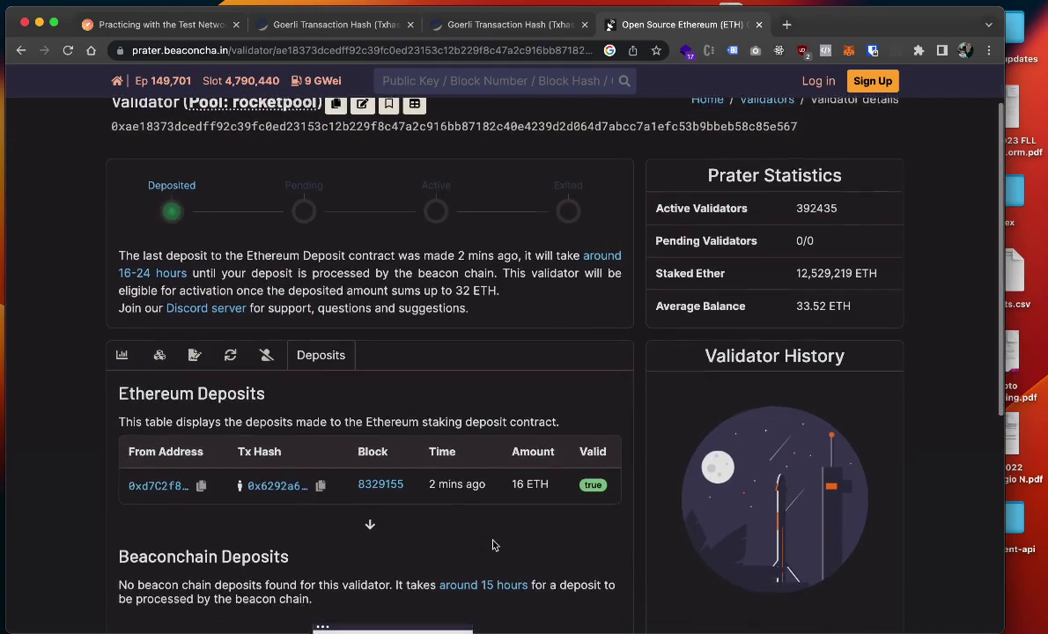
{"action": "scroll", "coordinate": [471, 353], "scroll_direction": "up", "scroll_amount": 2}
{"action": "scroll", "coordinate": [460, 339], "scroll_direction": "down", "scroll_amount": 1}
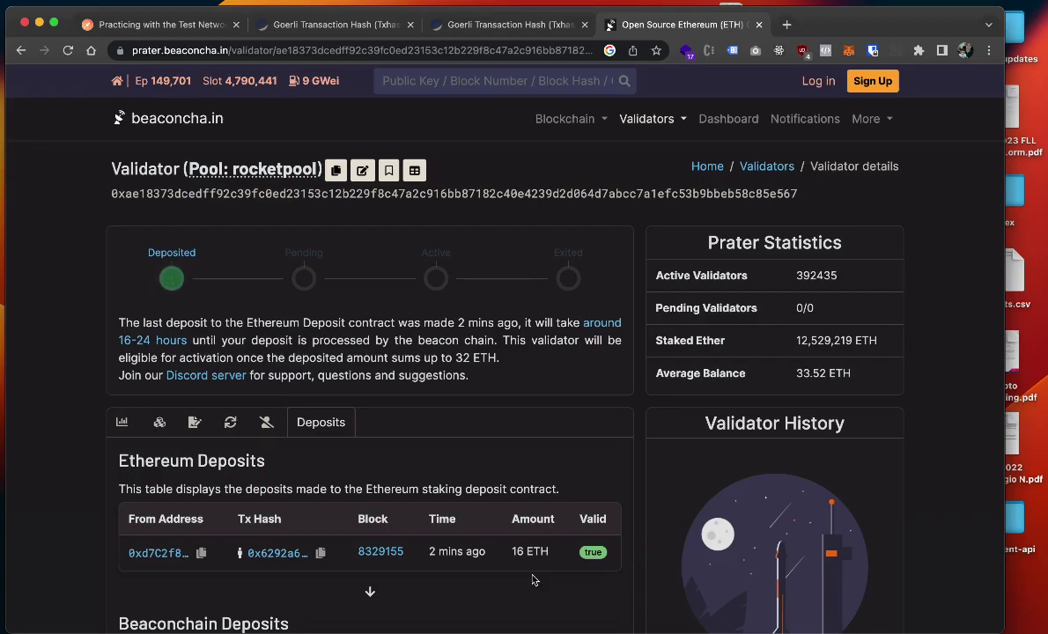
{"action": "scroll", "coordinate": [520, 431], "scroll_direction": "down", "scroll_amount": 3}
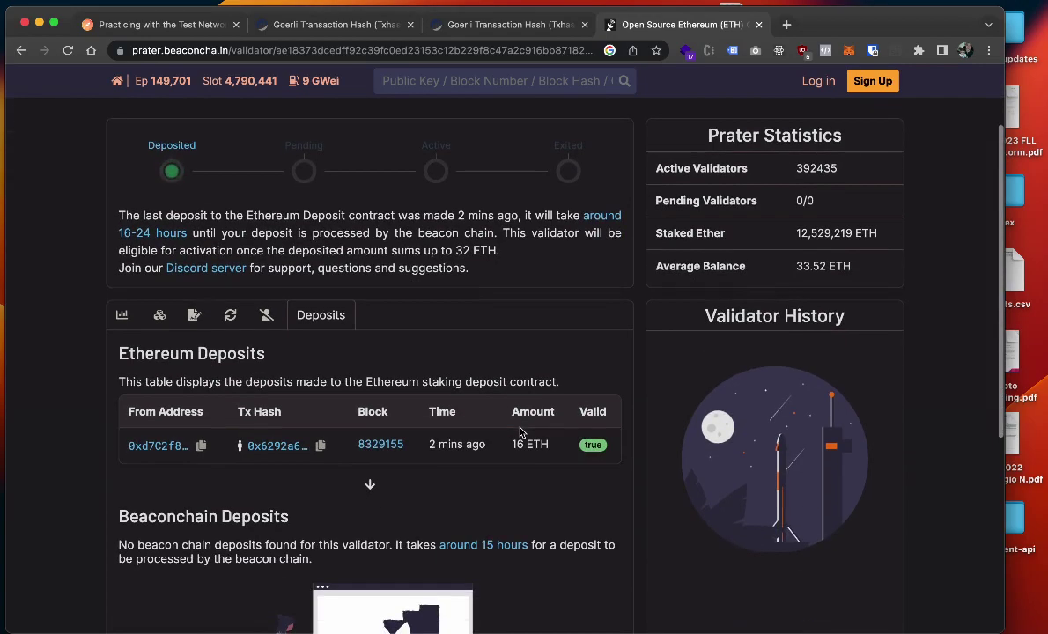
{"action": "scroll", "coordinate": [554, 486], "scroll_direction": "up", "scroll_amount": 3}
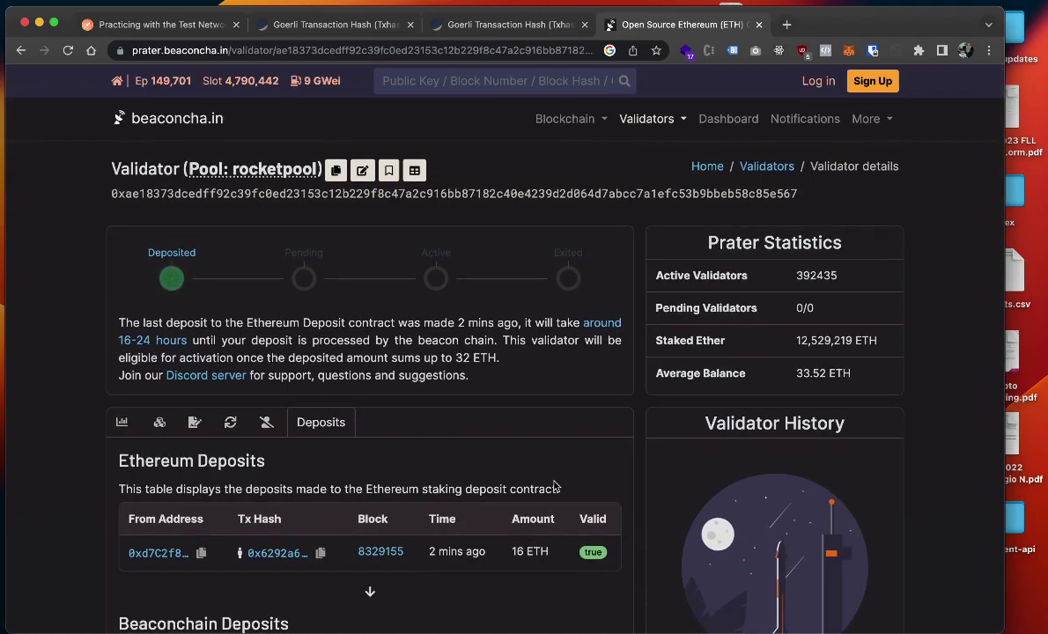
{"action": "scroll", "coordinate": [400, 518], "scroll_direction": "down", "scroll_amount": 3}
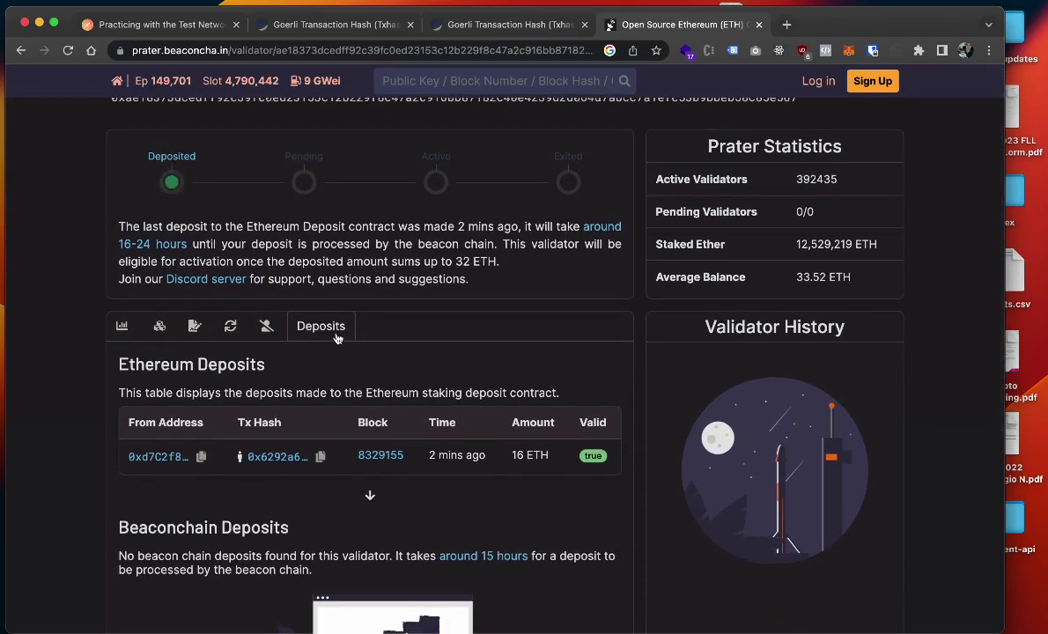
{"action": "scroll", "coordinate": [335, 340], "scroll_direction": "down", "scroll_amount": 2}
{"action": "scroll", "coordinate": [335, 290], "scroll_direction": "up", "scroll_amount": 4}
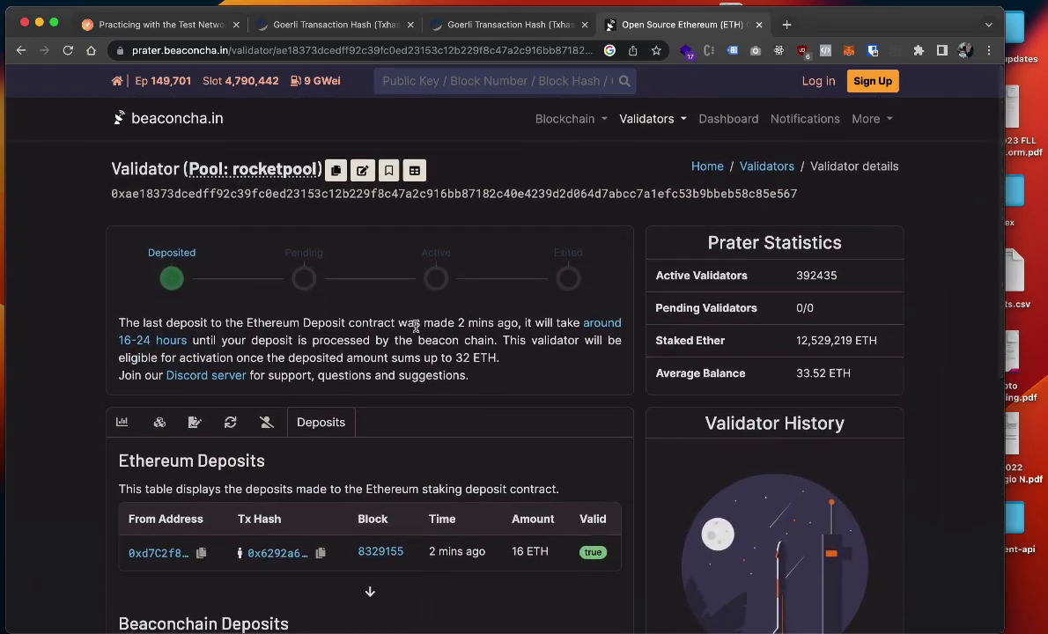